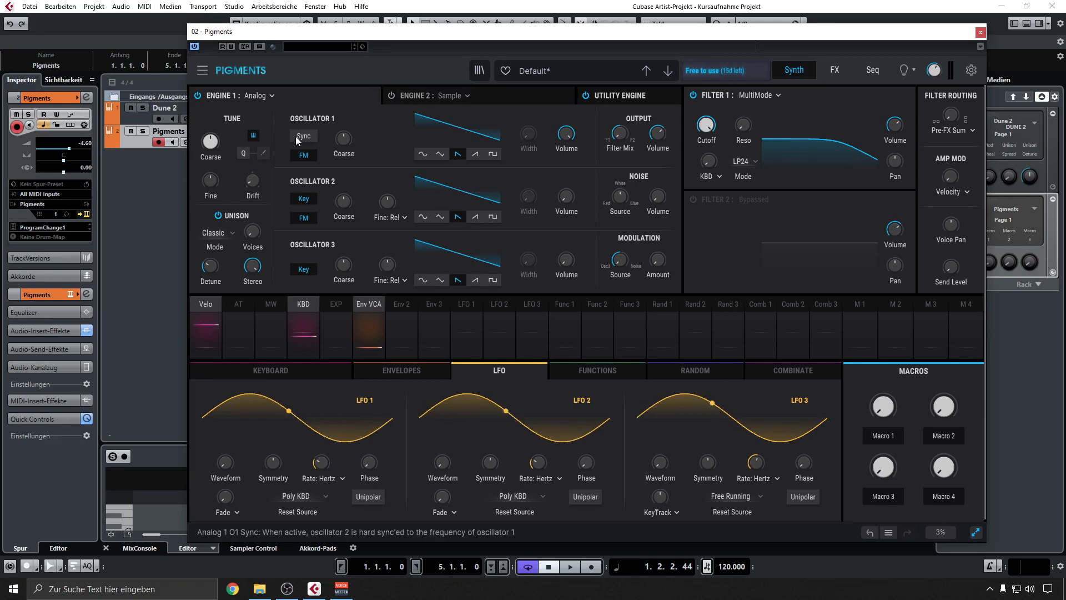
Show the keyboard settings, look at Engine 2, and return to the Engine 1 view
left_click(303, 369)
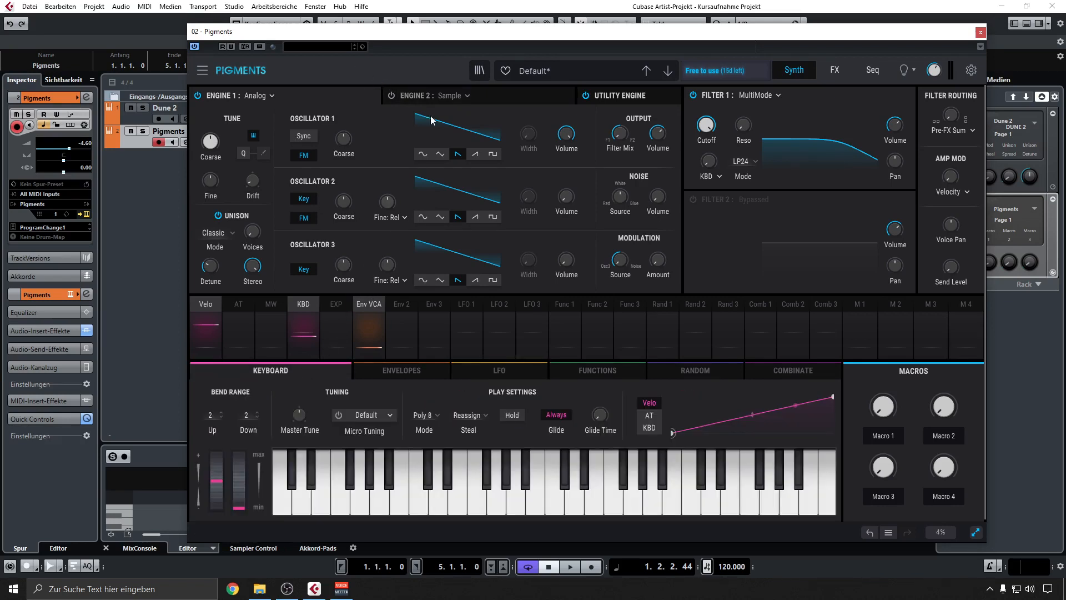
left_click(503, 101)
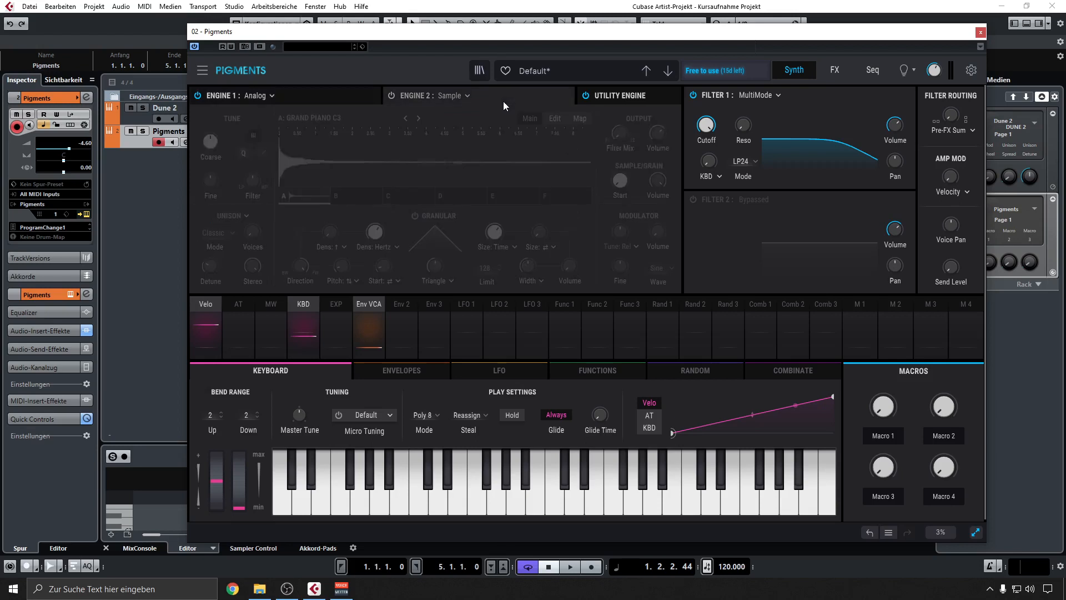
left_click(340, 92)
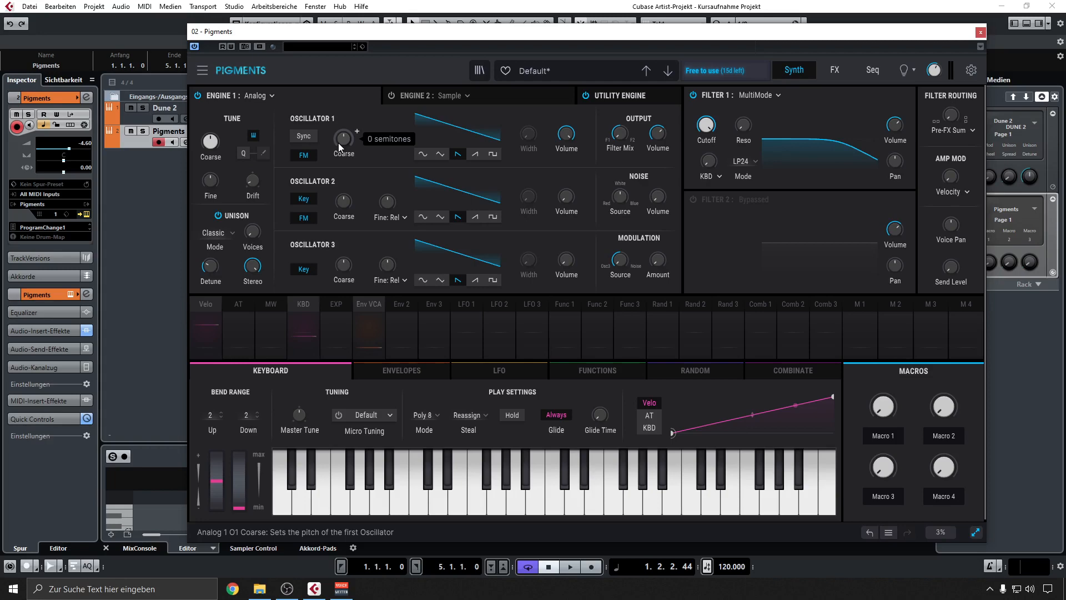
Load the Crusher VD preset from the Analog Cyberpunk bank
left_click(480, 70)
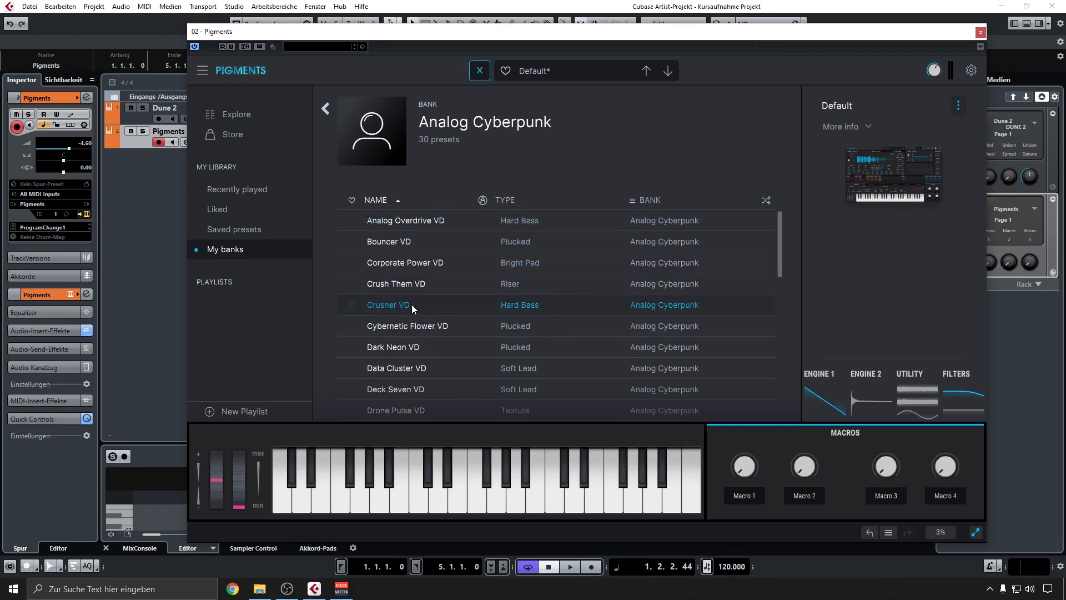
double_click(488, 304)
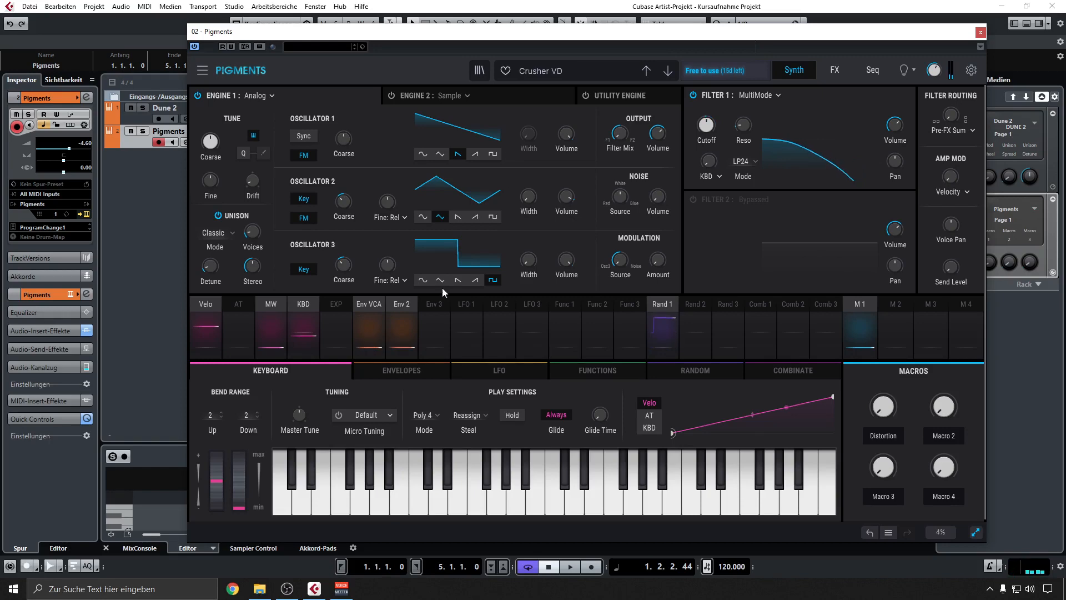
Load the hard bass preset Lower District VD from the Analog Cyberpunk bank
left_click(478, 71)
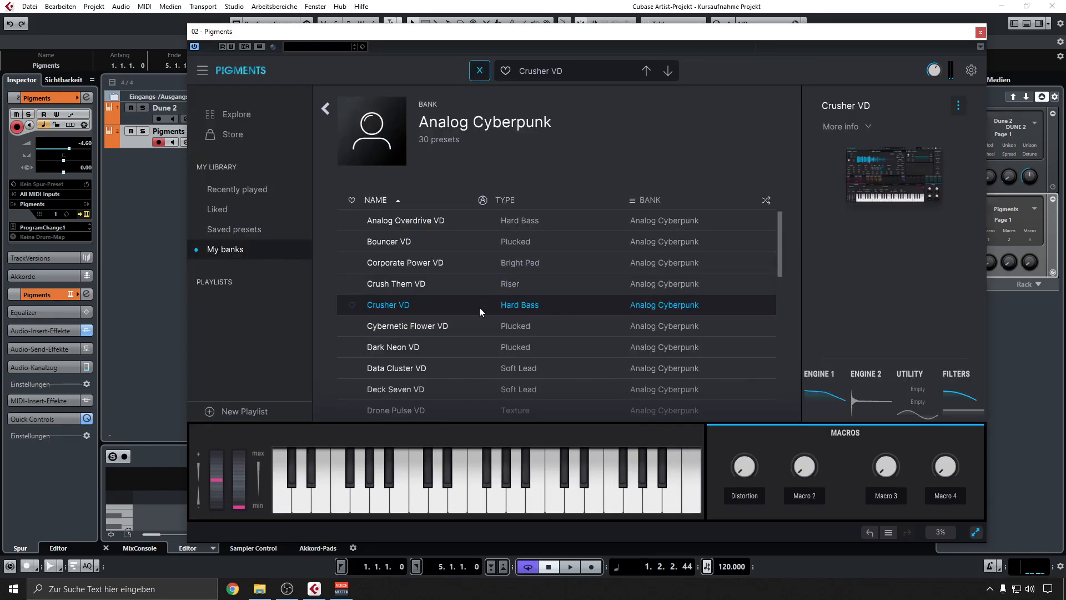
scroll(479, 310, "down", 6)
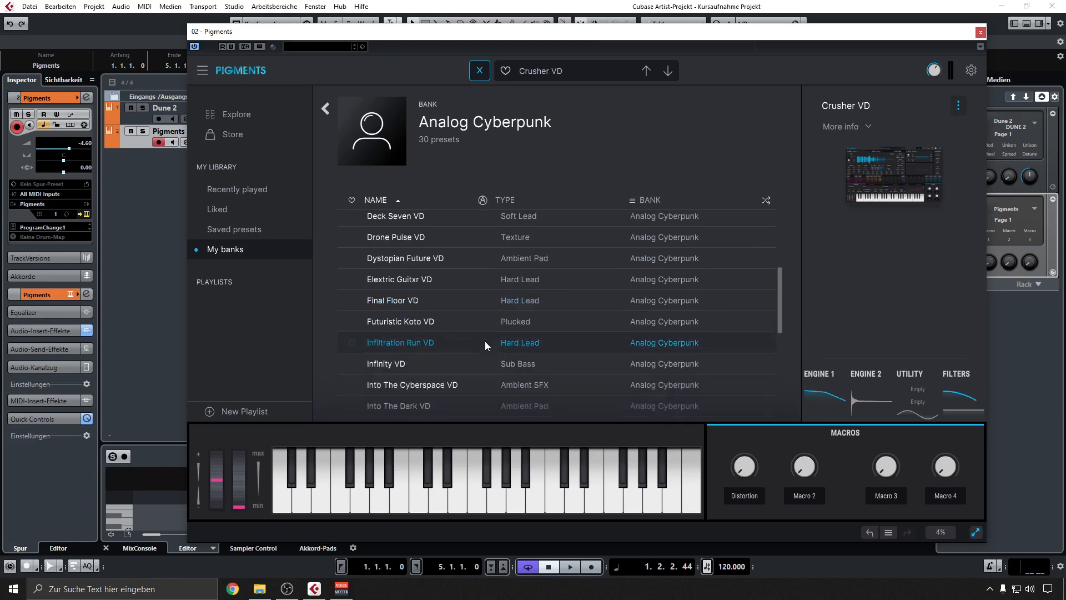
scroll(495, 354, "down", 4)
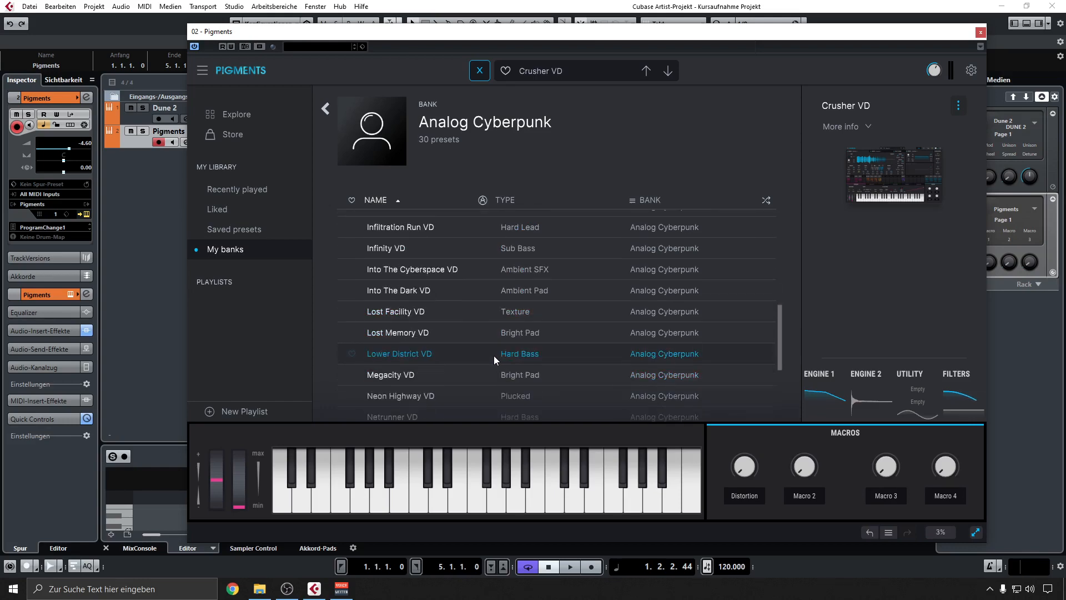
double_click(520, 355)
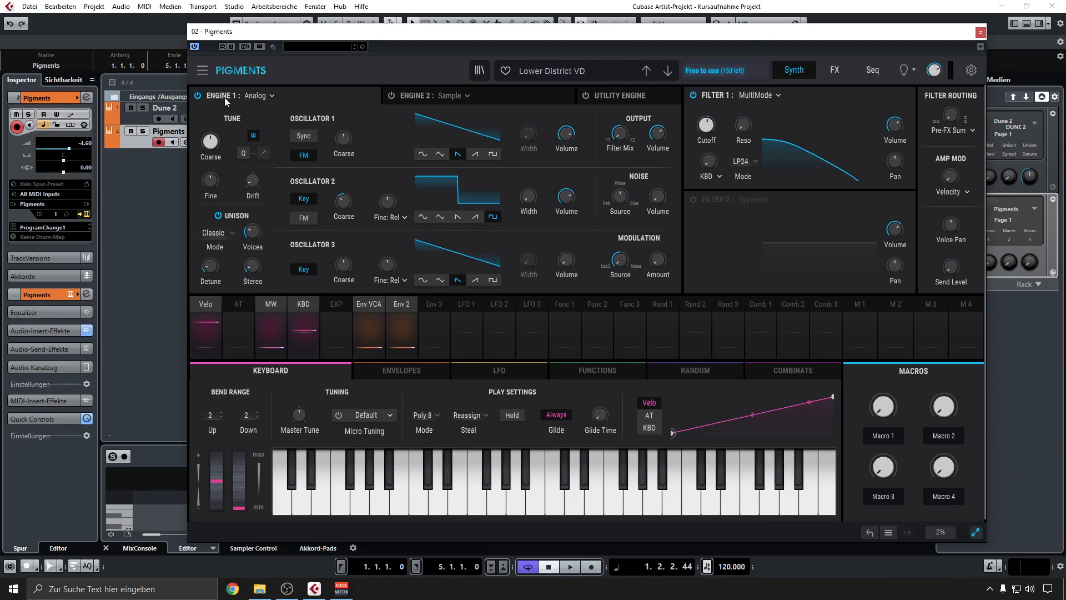
Create a new default preset and switch Engine 1 to the Analog type
left_click(202, 72)
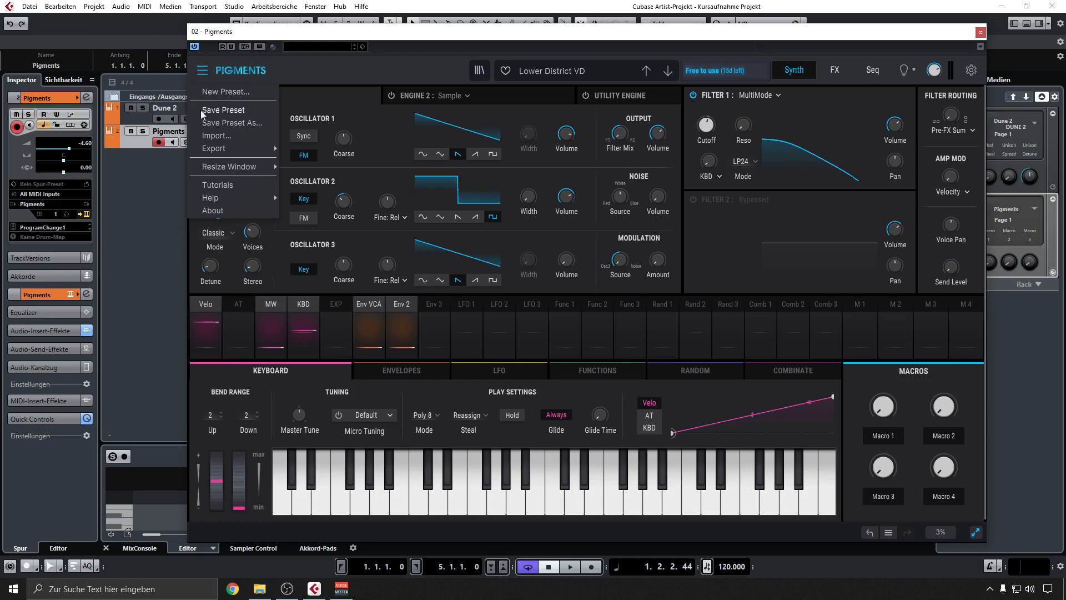
left_click(238, 93)
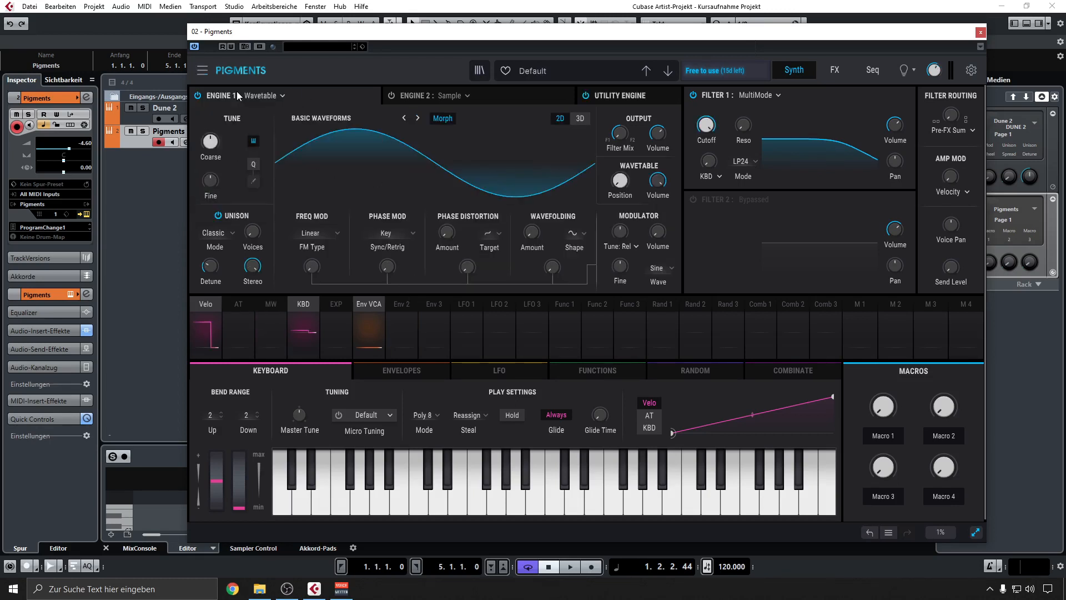
left_click(267, 97)
left_click(248, 125)
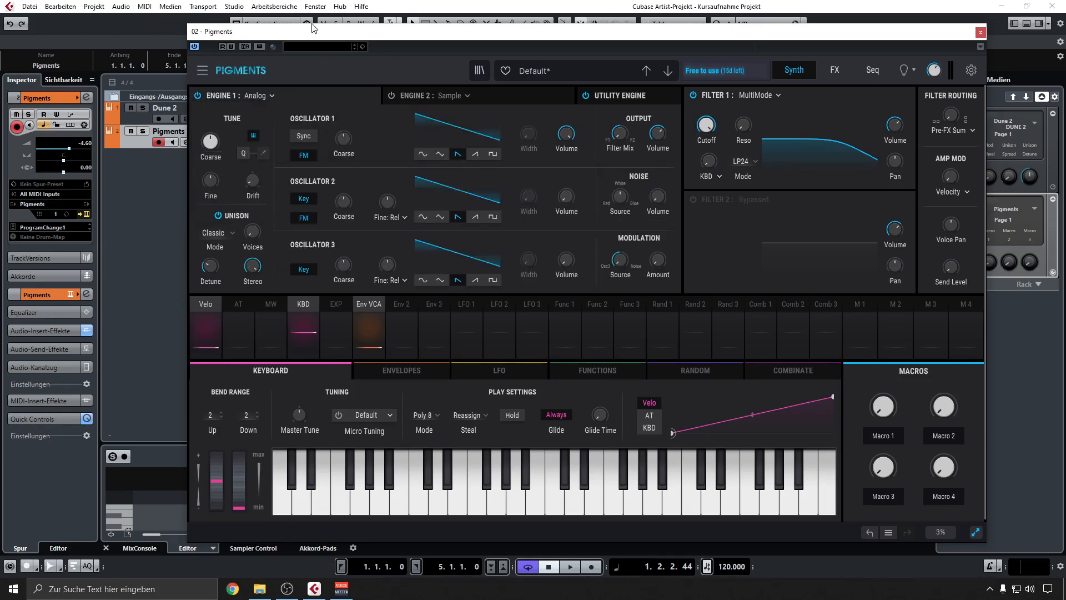
left_click_drag(314, 31, 357, 44)
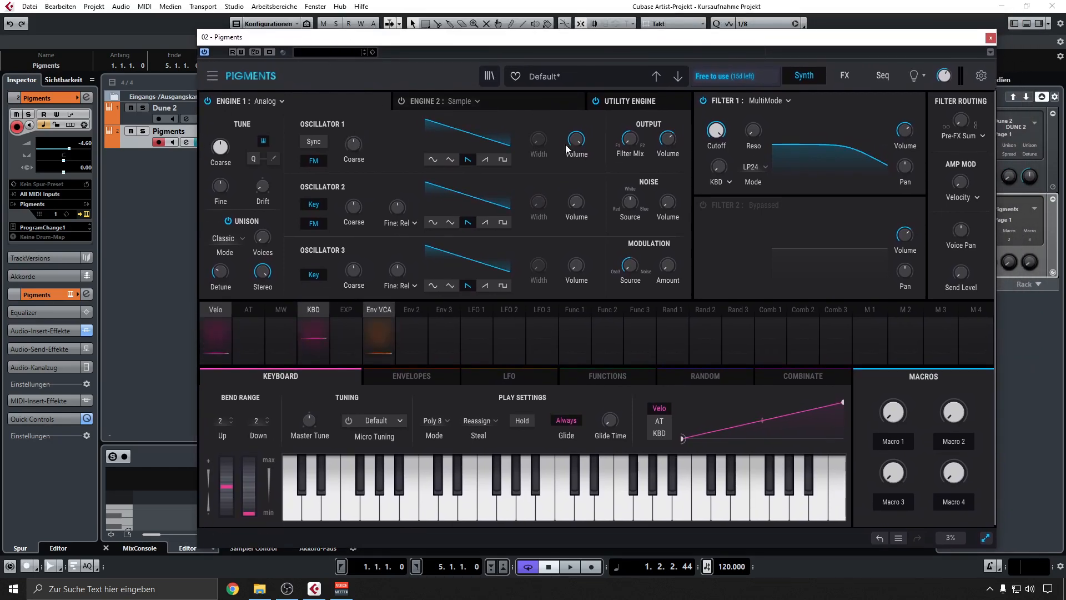
Lower the Filter 1 cutoff to about 1240 Hz and adjust the master volume
left_click_drag(718, 133, 717, 185)
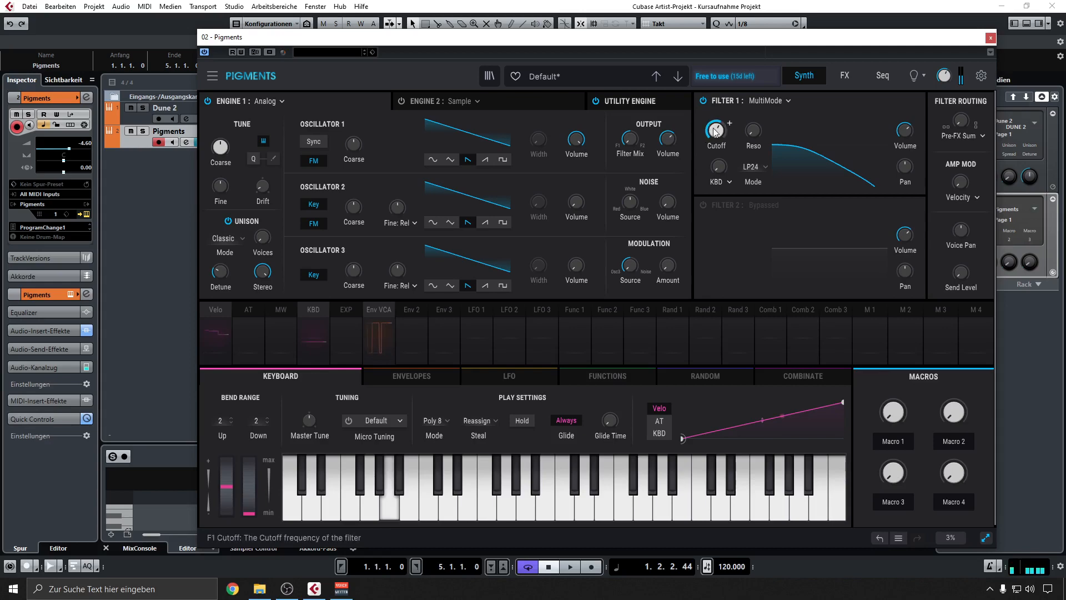
mouse_move(715, 132)
left_mouse_down()
mouse_move(715, 122)
mouse_move(719, 140)
left_mouse_up()
left_click_drag(943, 74, 943, 72)
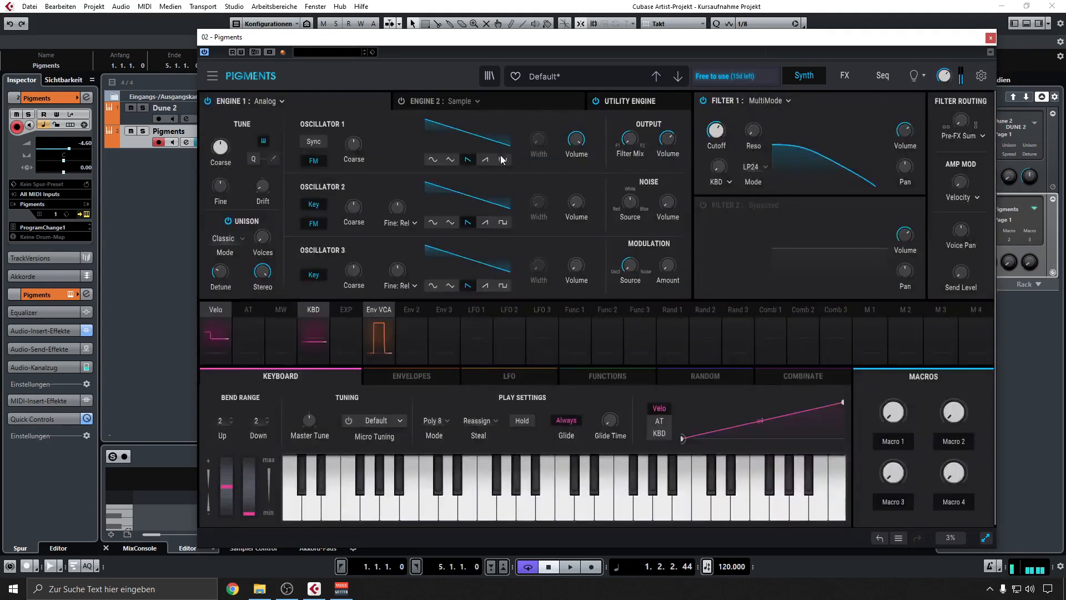
Tune Oscillator 2 to -12 semitones, give it a triangle waveform, and adjust its volume
left_click_drag(353, 206, 353, 217)
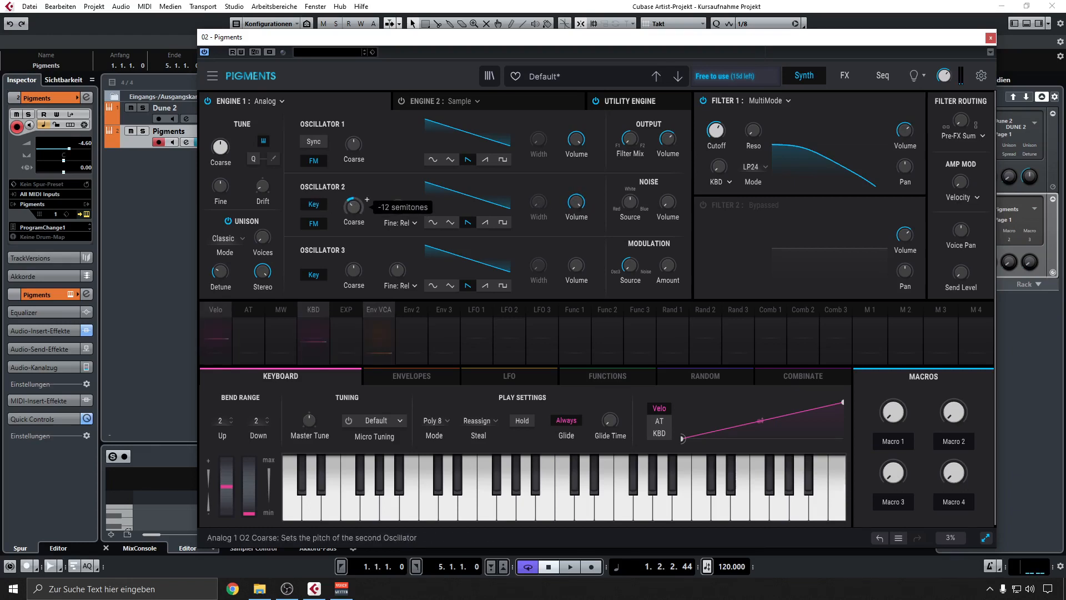
left_click(502, 222)
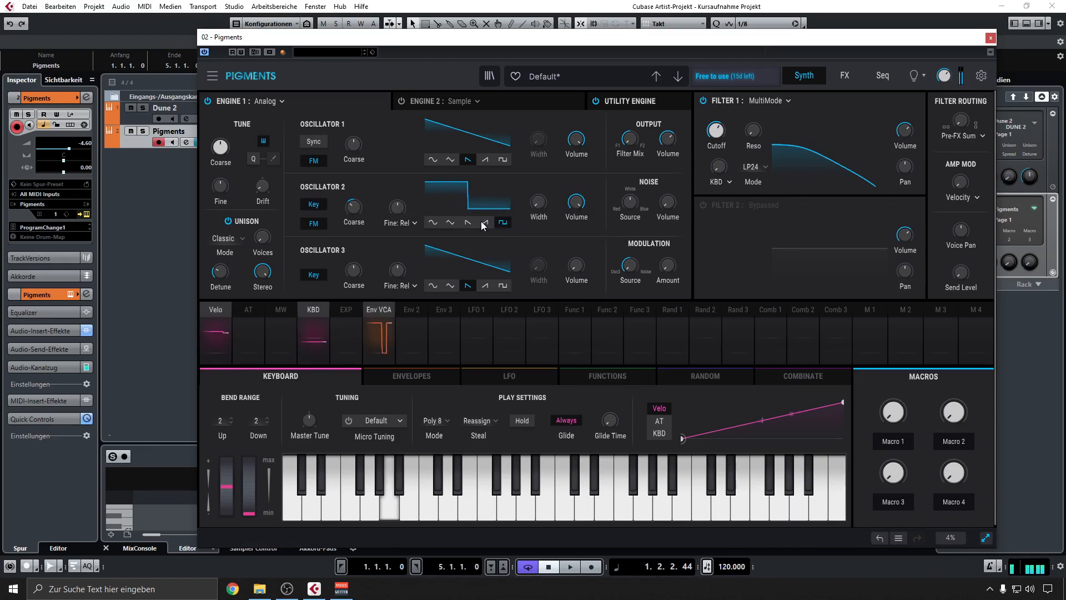
left_click(449, 223)
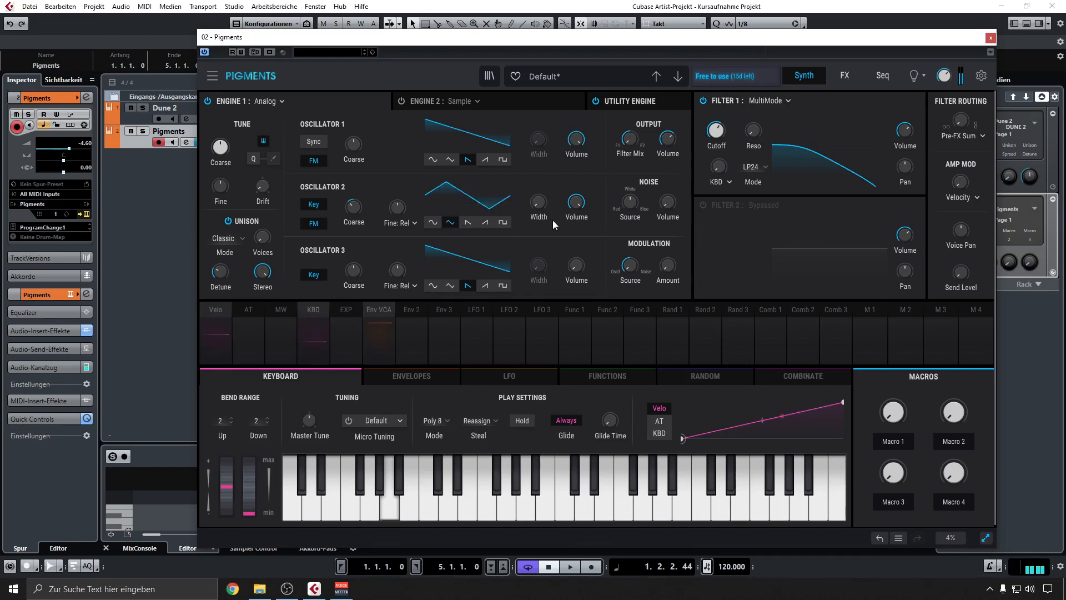
left_click_drag(576, 203, 576, 209)
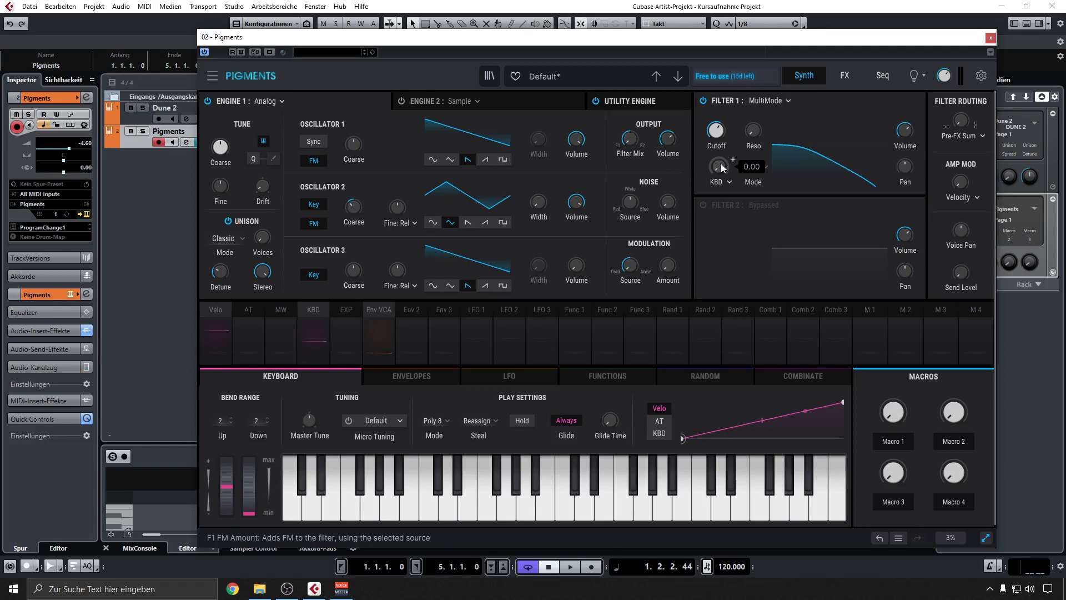
Show the envelopes and route Env 2 to the Filter 1 cutoff with an amount of 0.23
left_click(416, 378)
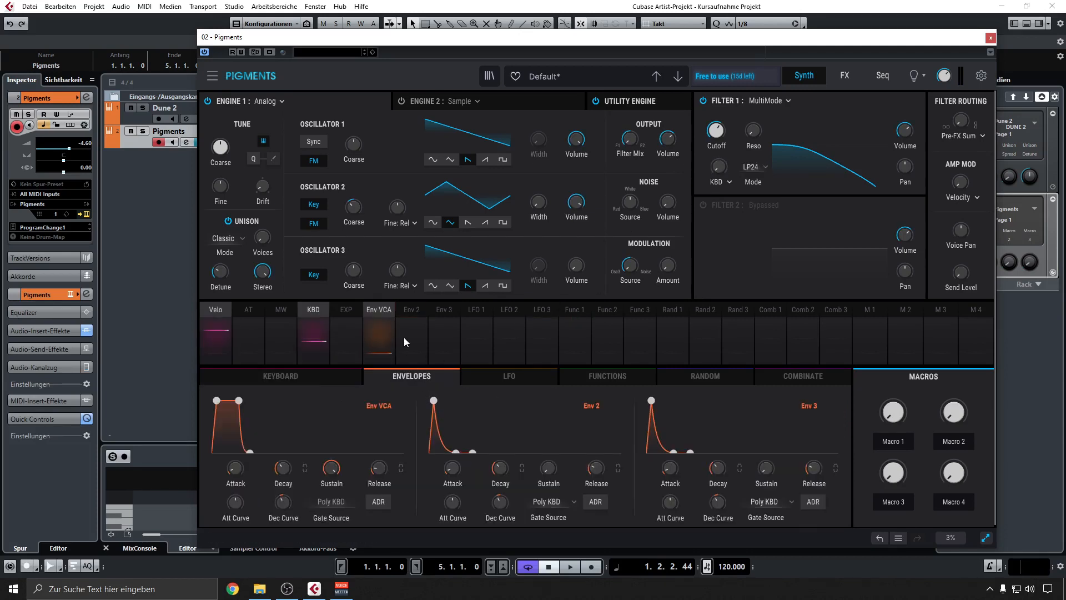
left_click(412, 309)
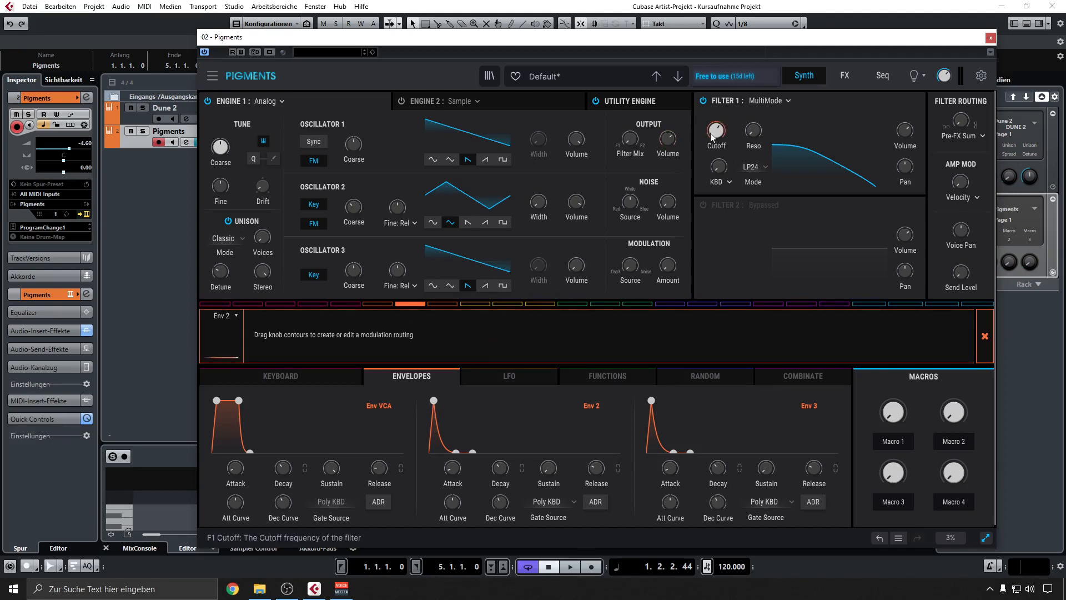
left_click_drag(716, 122, 716, 115)
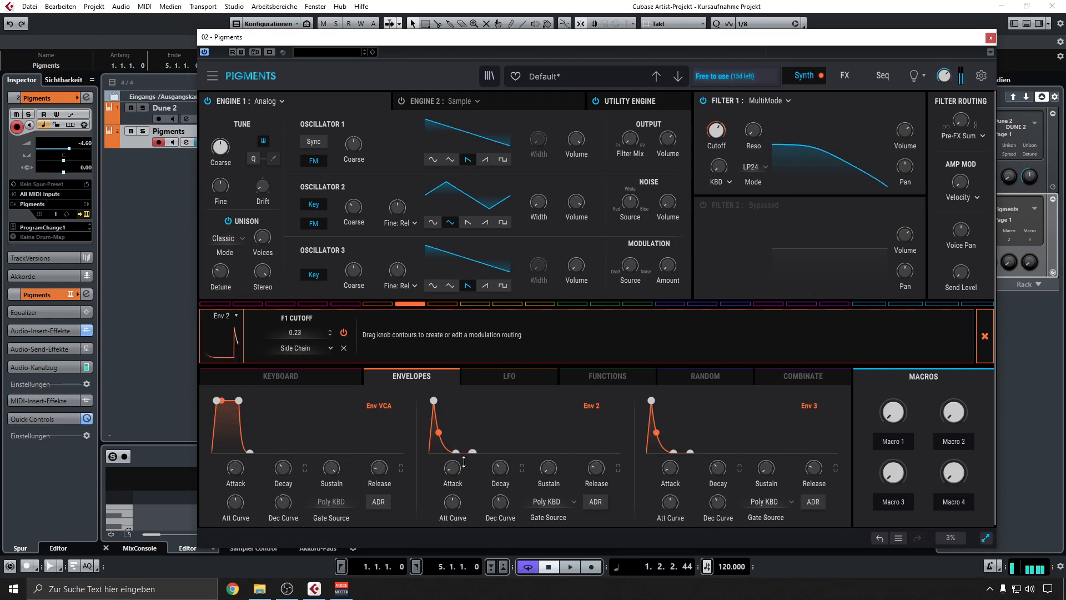
Shape Env 2 with a release of about 814 ms and a slightly adjusted decay, and lengthen the Env VCA release
left_click_drag(595, 467, 596, 454)
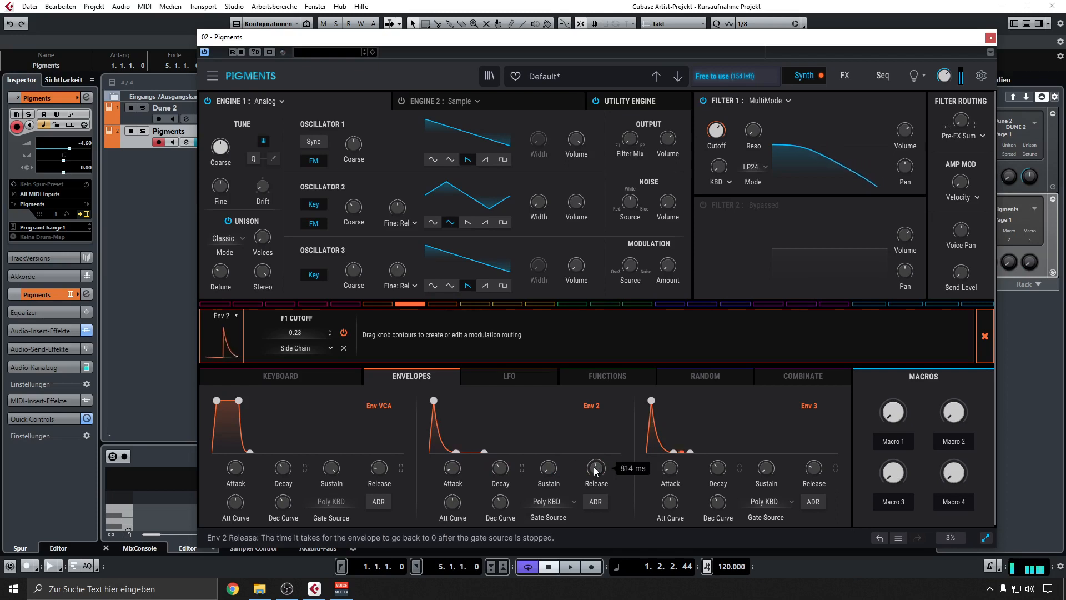
left_click_drag(498, 469, 452, 472)
left_click_drag(379, 470, 379, 462)
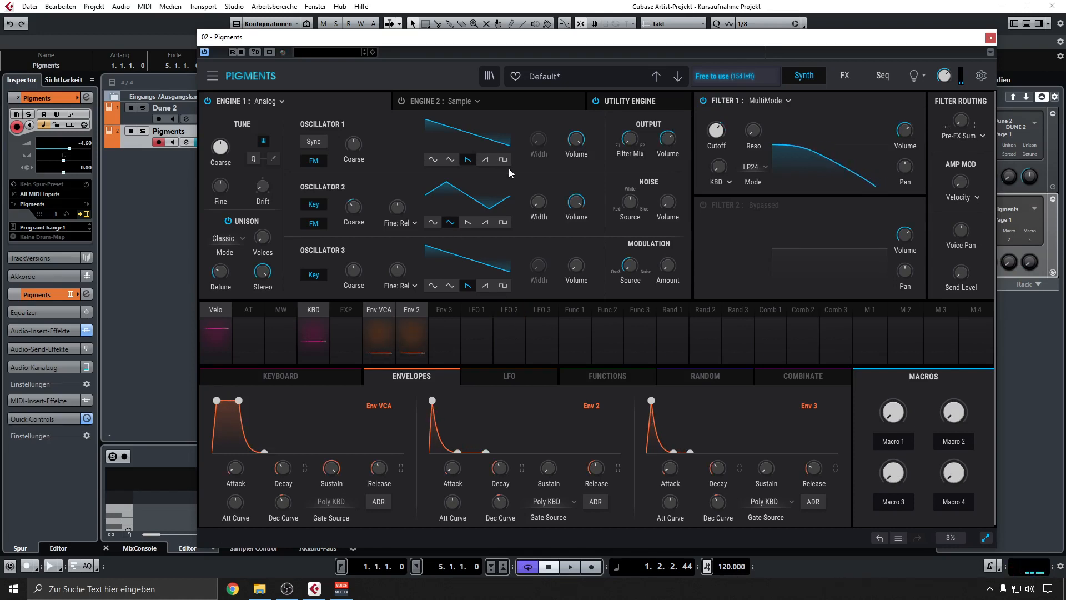
Play back the recorded Pigments clip to compare the bass with and without the Env 2 cutoff modulation
left_click_drag(372, 38, 606, 72)
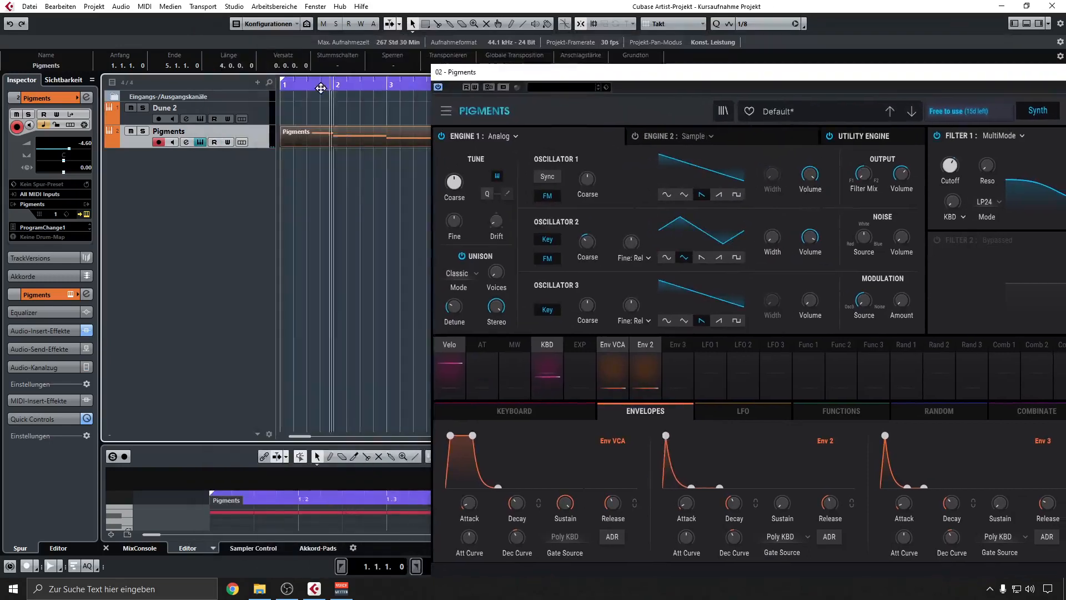
left_click_drag(523, 76, 371, 43)
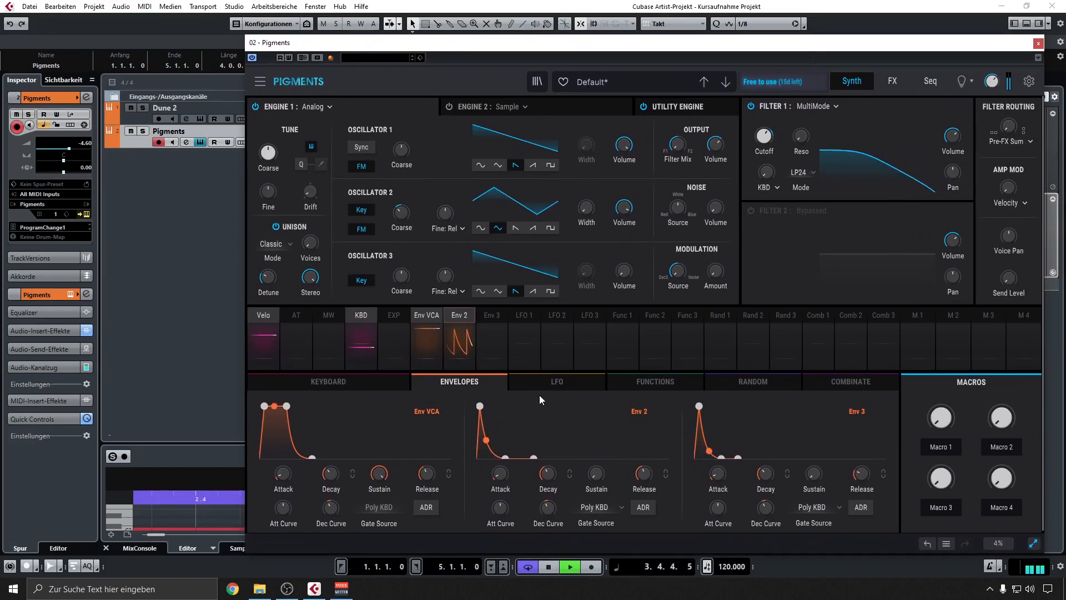
key("space")
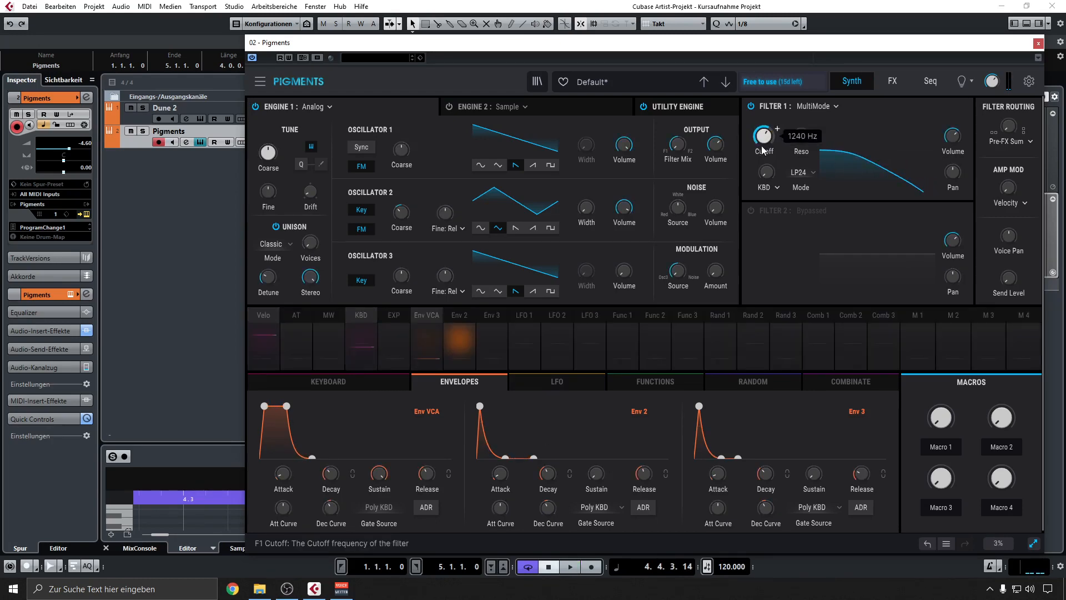
key("space")
mouse_move(582, 211)
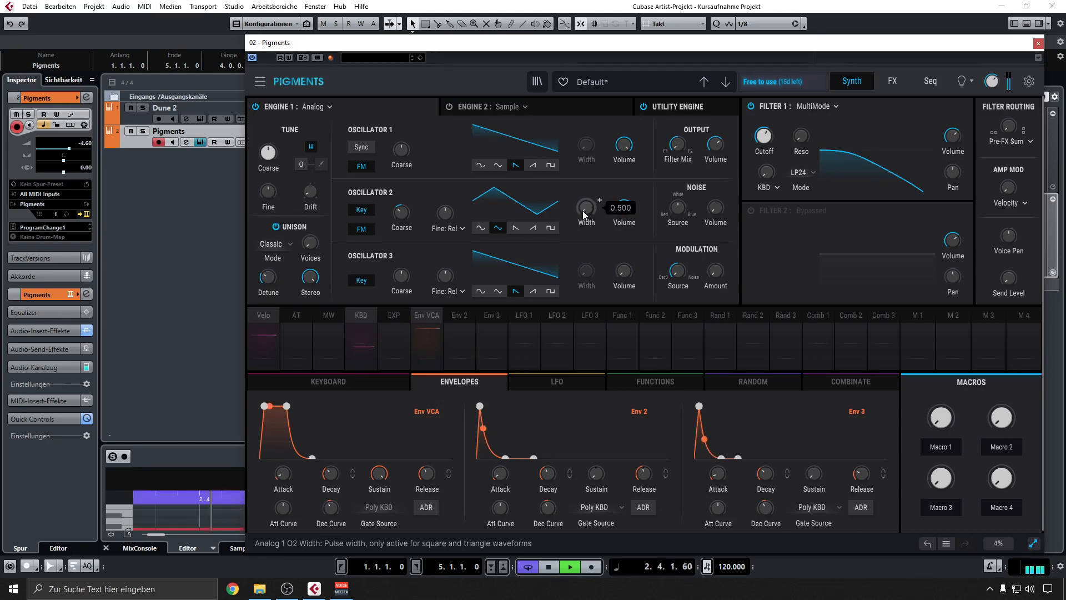
key("space")
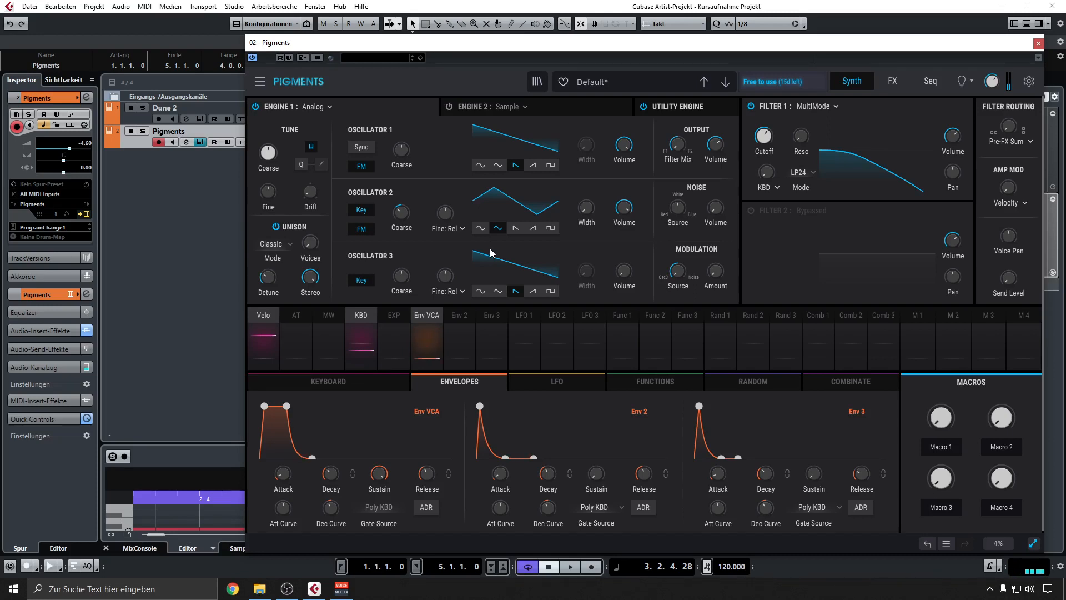
Re-enable the Env 2 modulation routing to the Filter 1 cutoff and close the routing view
left_click(435, 315)
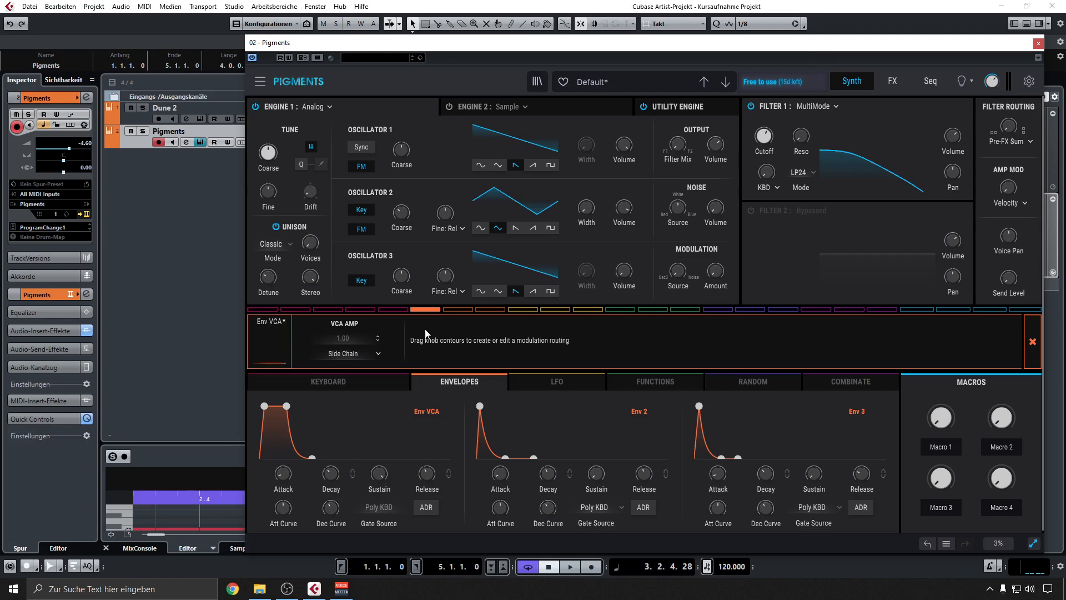
left_click(1032, 342)
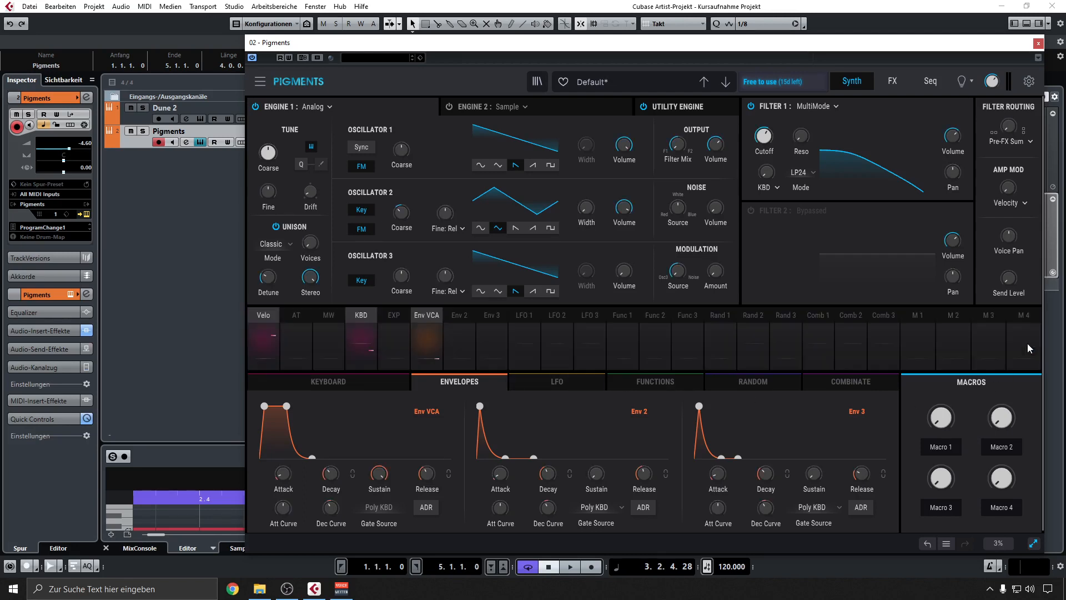
left_click(460, 315)
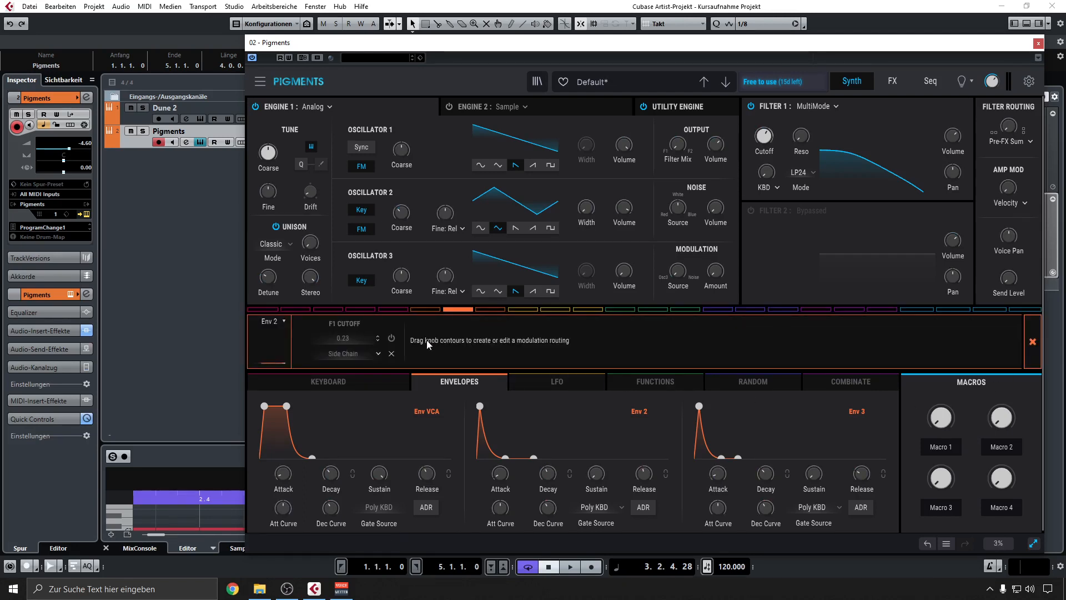
left_click(391, 339)
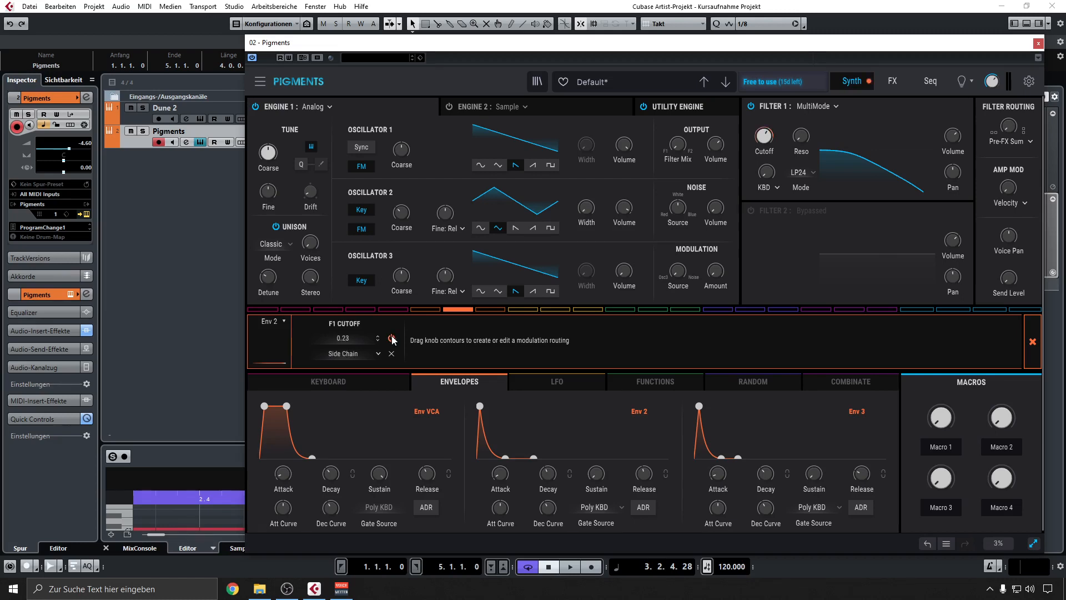
left_click(1032, 341)
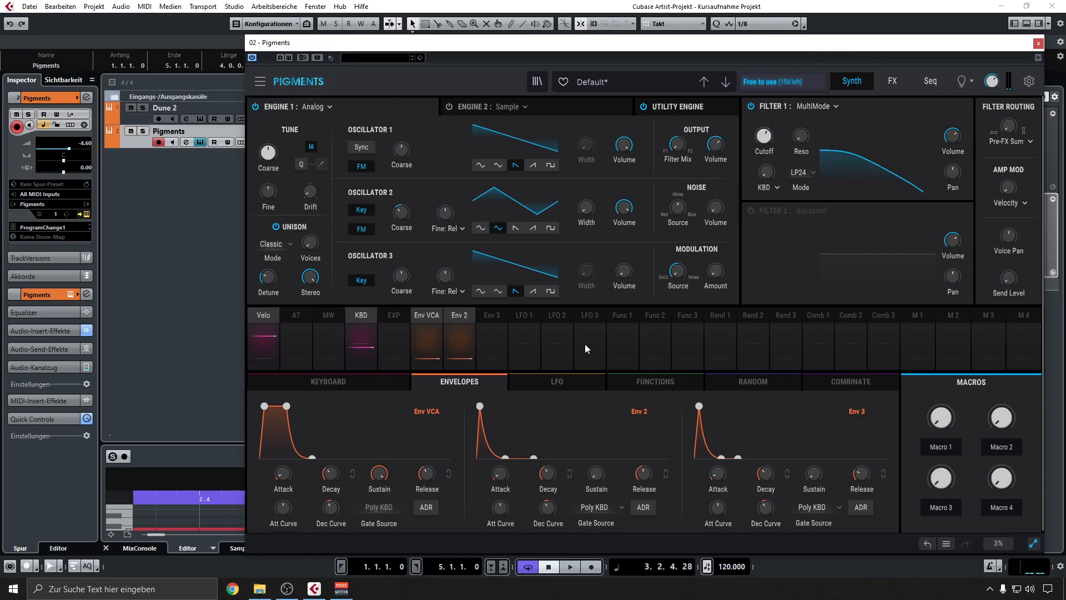
mouse_move(573, 49)
left_mouse_down()
mouse_move(515, 41)
mouse_move(554, 46)
left_mouse_up()
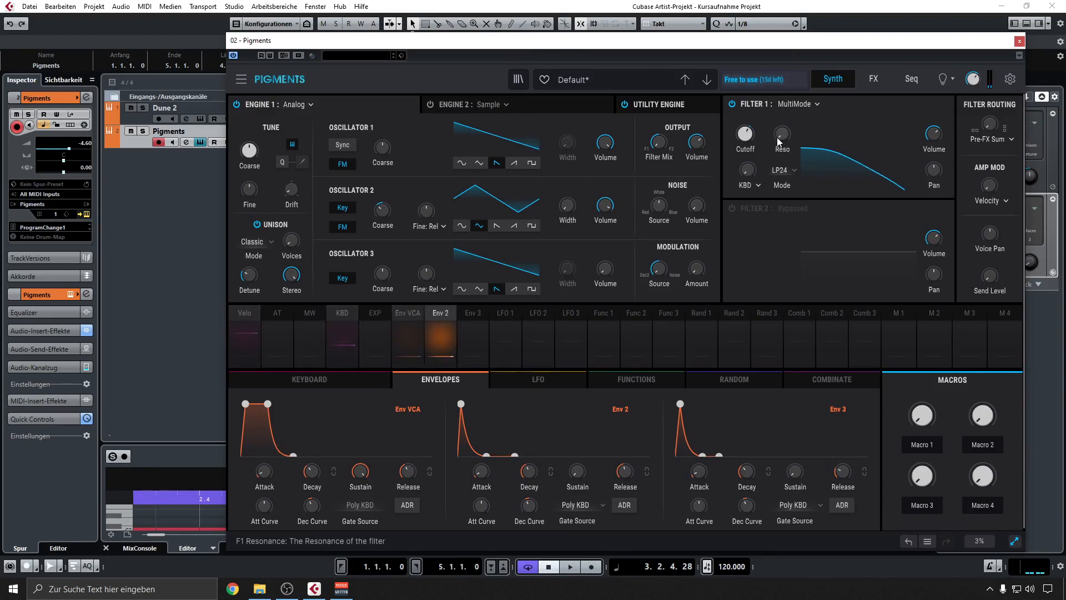
Try Filter 1 resonance amounts between 0.128 and 0.560 while playing notes with the keyboard view shown, finishing on a low resonance
mouse_move(781, 134)
left_mouse_down()
mouse_move(781, 97)
mouse_move(785, 135)
left_mouse_up()
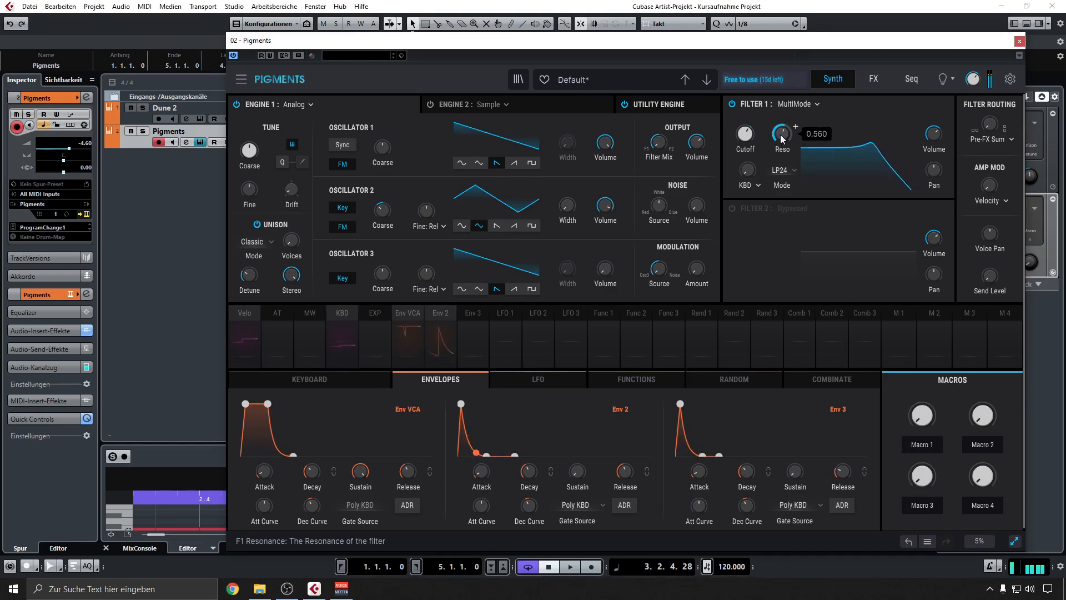
left_click_drag(780, 134, 780, 159)
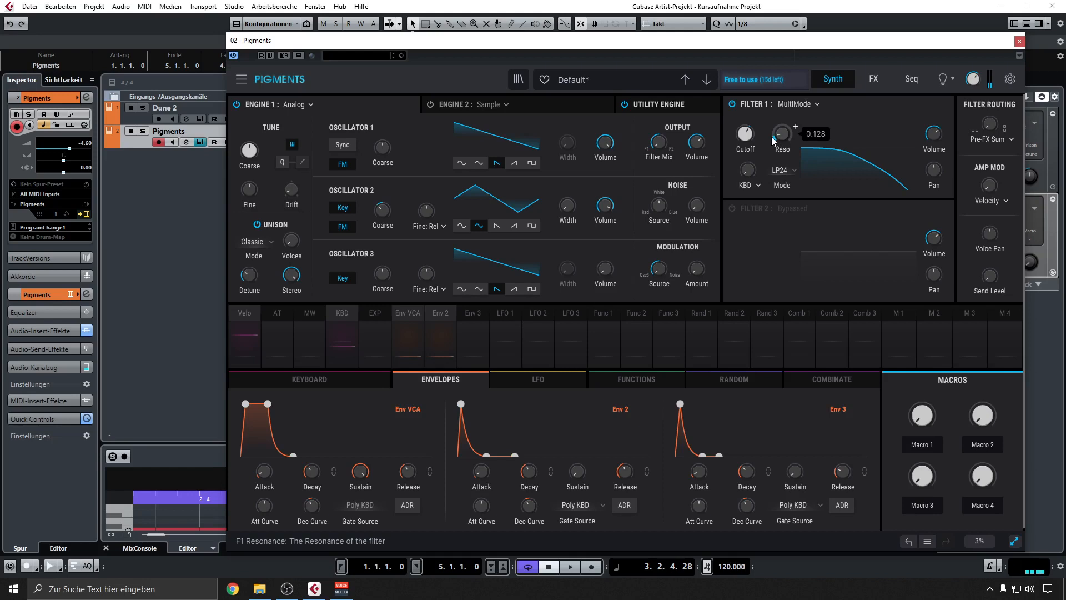
left_click(357, 382)
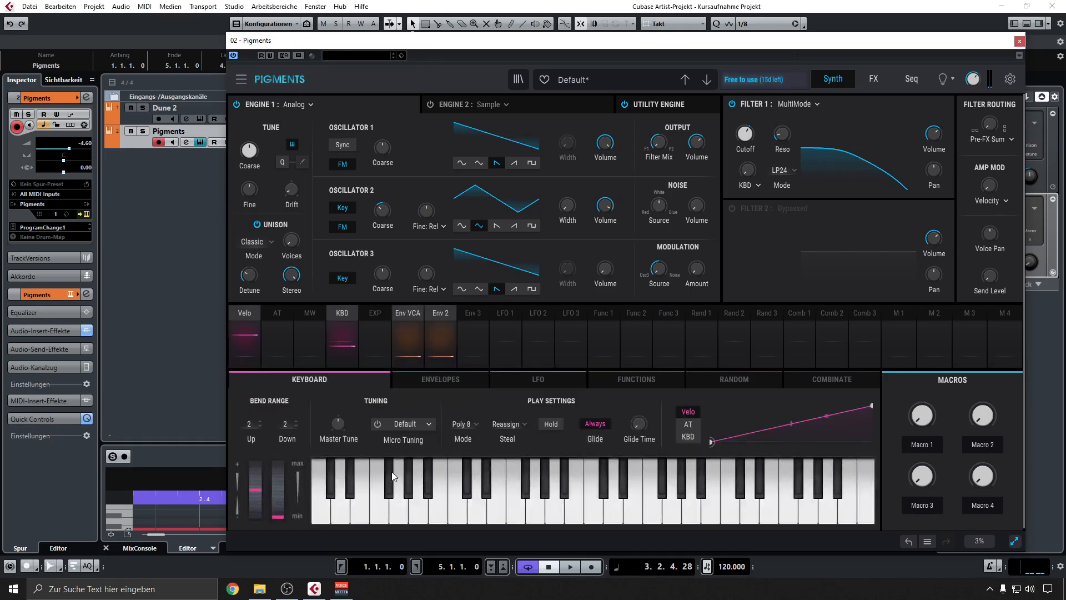
left_click_drag(780, 137, 780, 121)
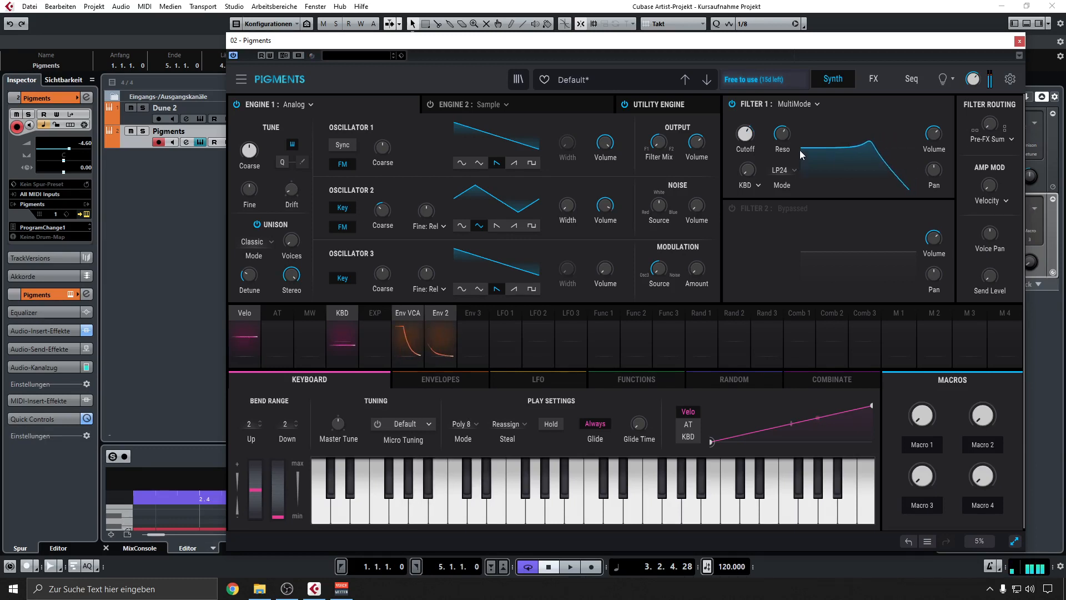
mouse_move(783, 136)
left_mouse_down()
mouse_move(783, 163)
mouse_move(782, 128)
left_mouse_up()
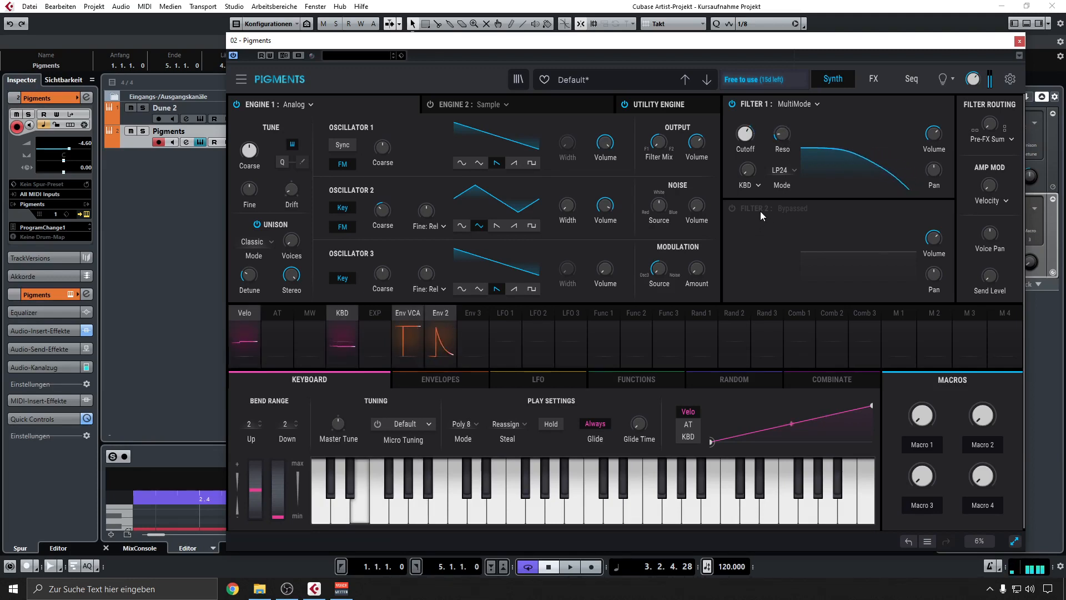
Show the effects and give the FX A reverb a size of about 1.45 and a dry/wet mix of 38 %
left_click(873, 78)
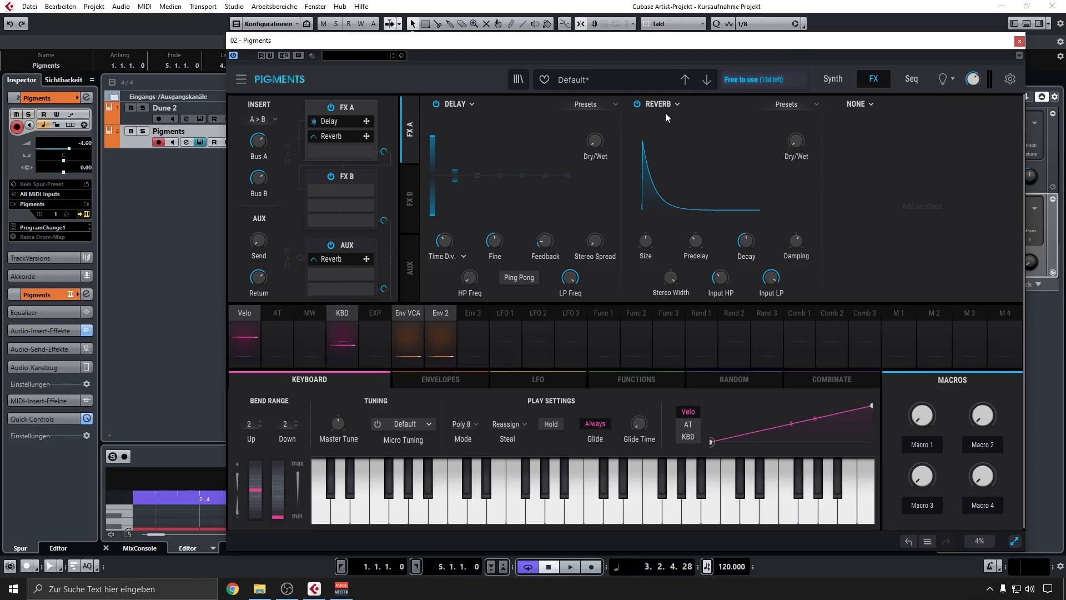
left_click(486, 379)
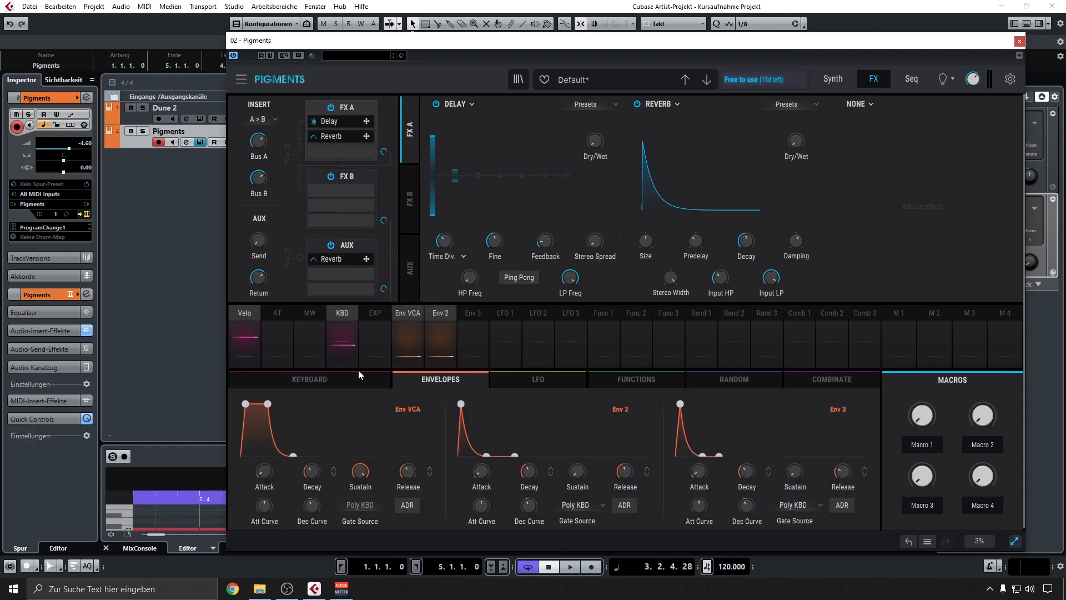
left_click(352, 379)
left_click(400, 380)
left_click(360, 380)
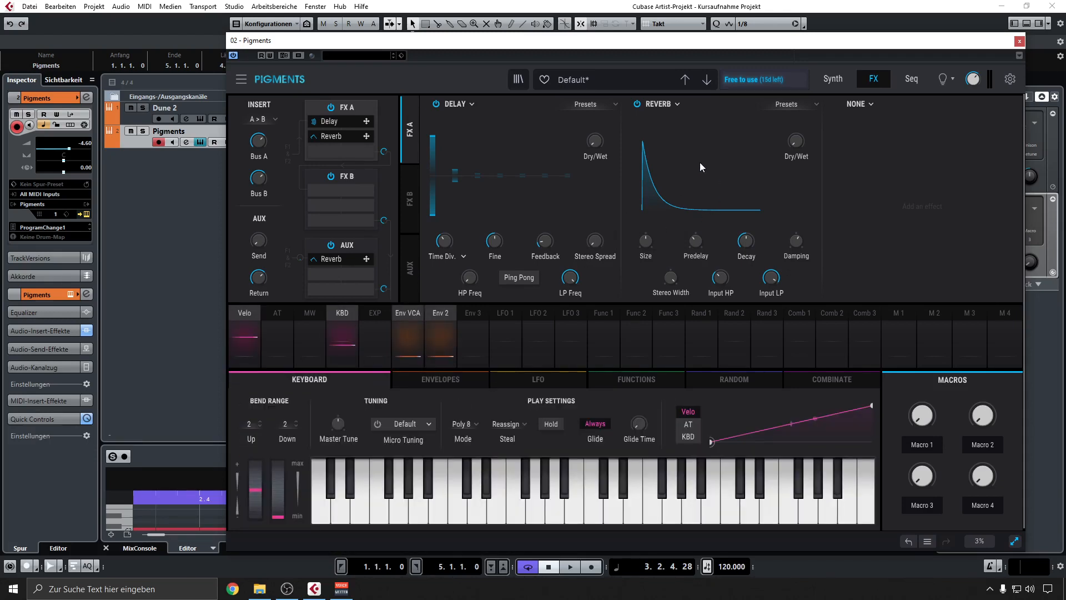
left_click_drag(801, 141, 801, 82)
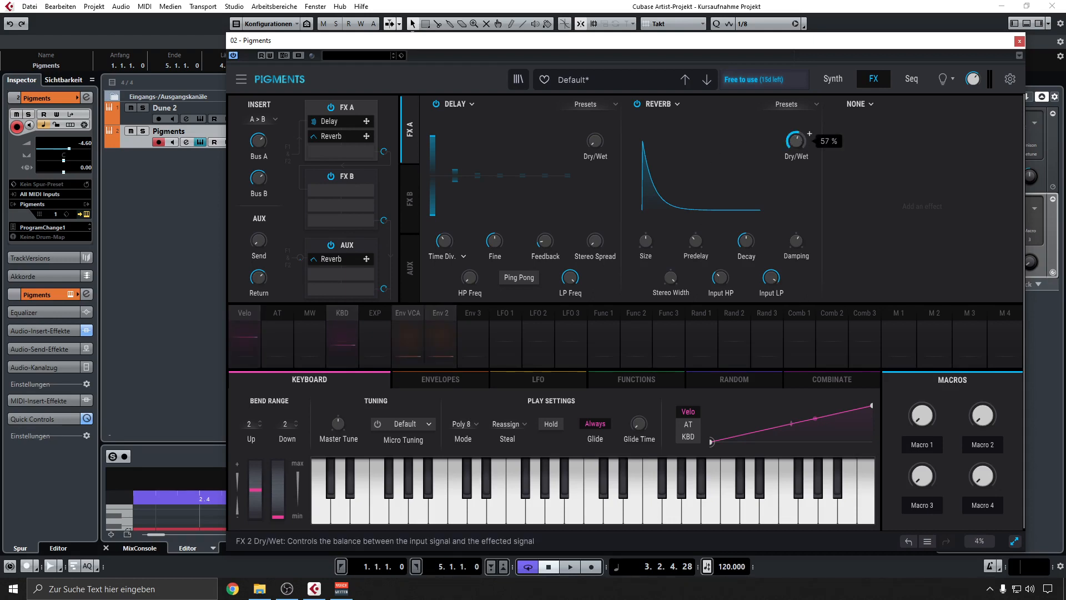
left_click_drag(697, 243, 697, 264)
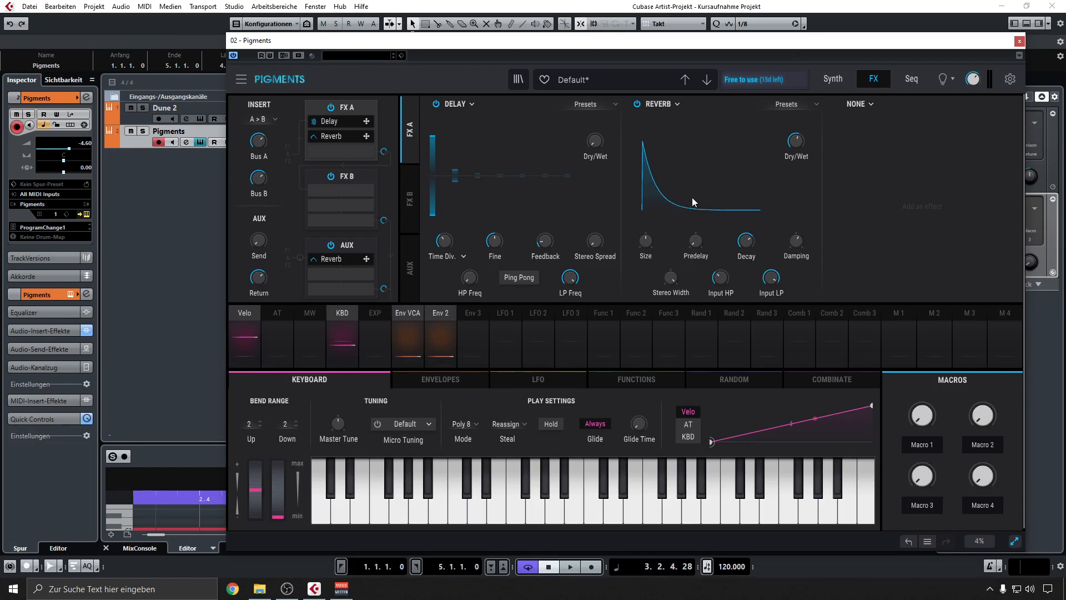
left_click_drag(645, 239, 645, 232)
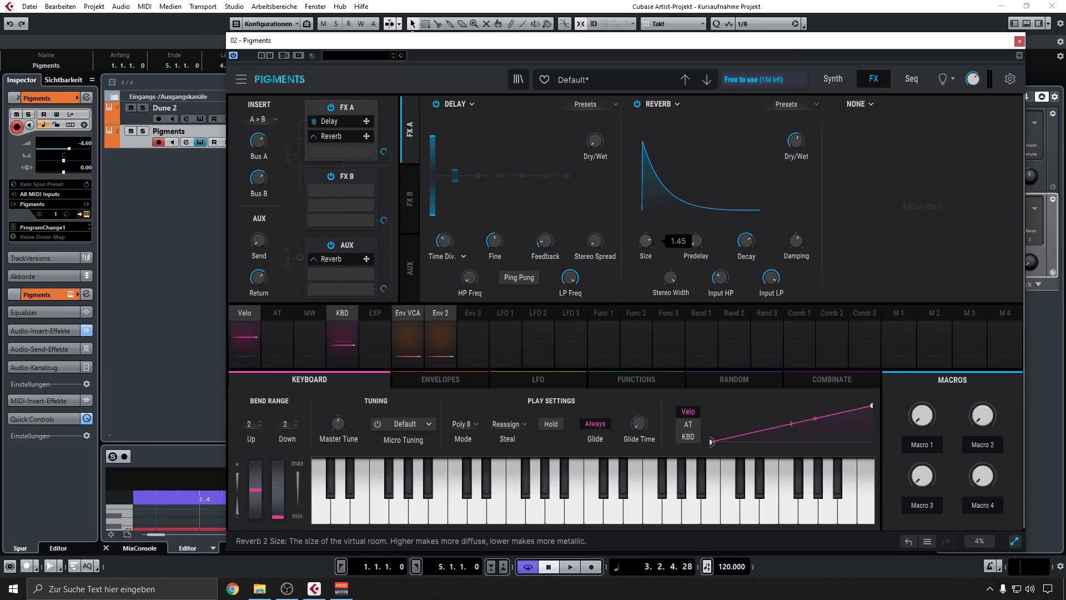
mouse_move(797, 143)
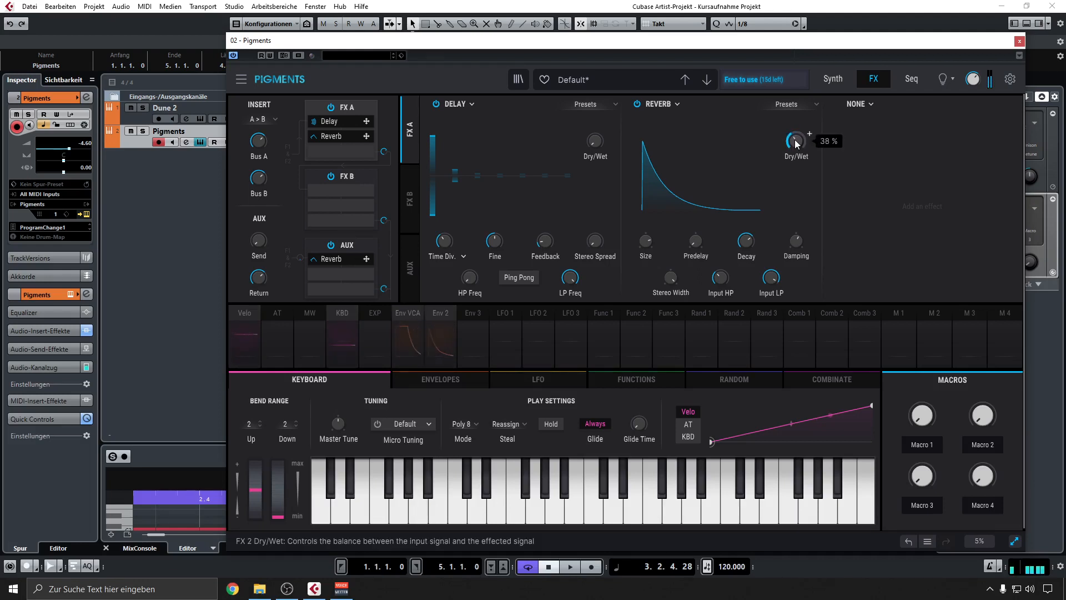
Play the recorded clip through the reverb and set the reverb decay to about 0.686
key("space")
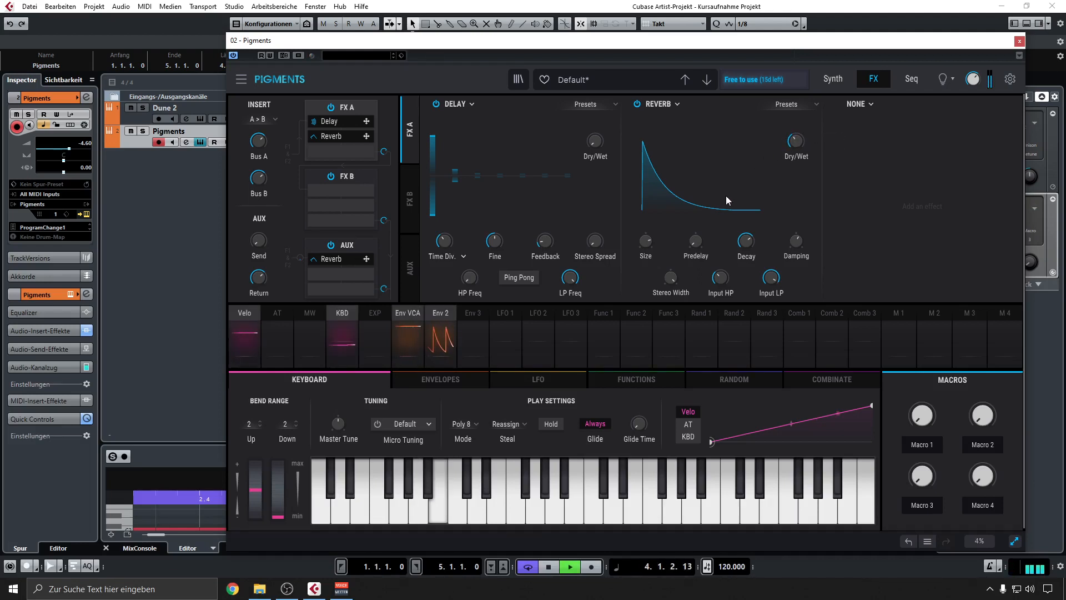
mouse_move(736, 242)
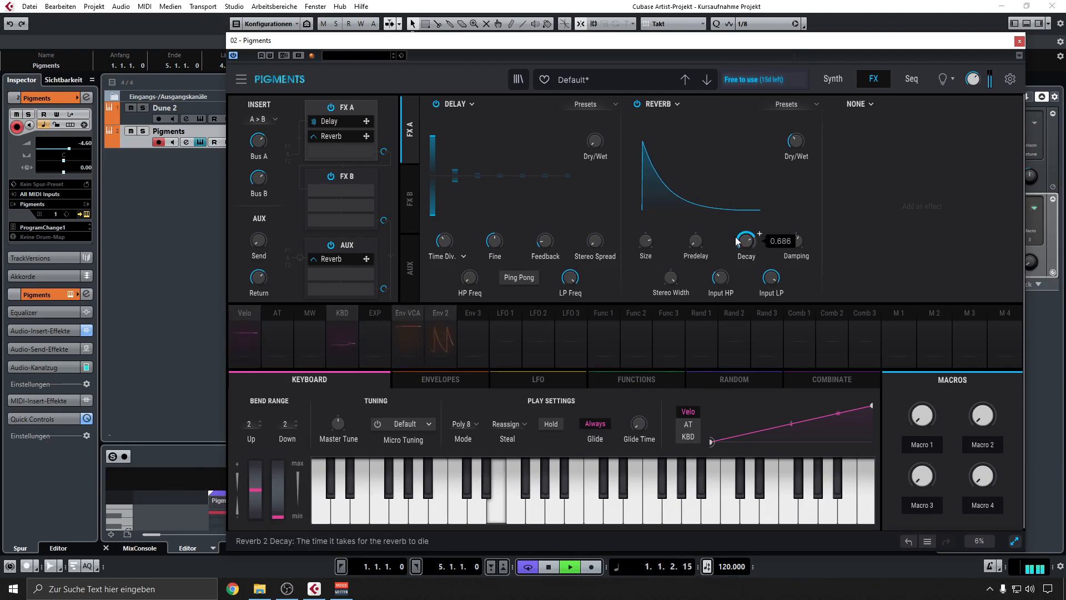
scroll(744, 243, "up", 5)
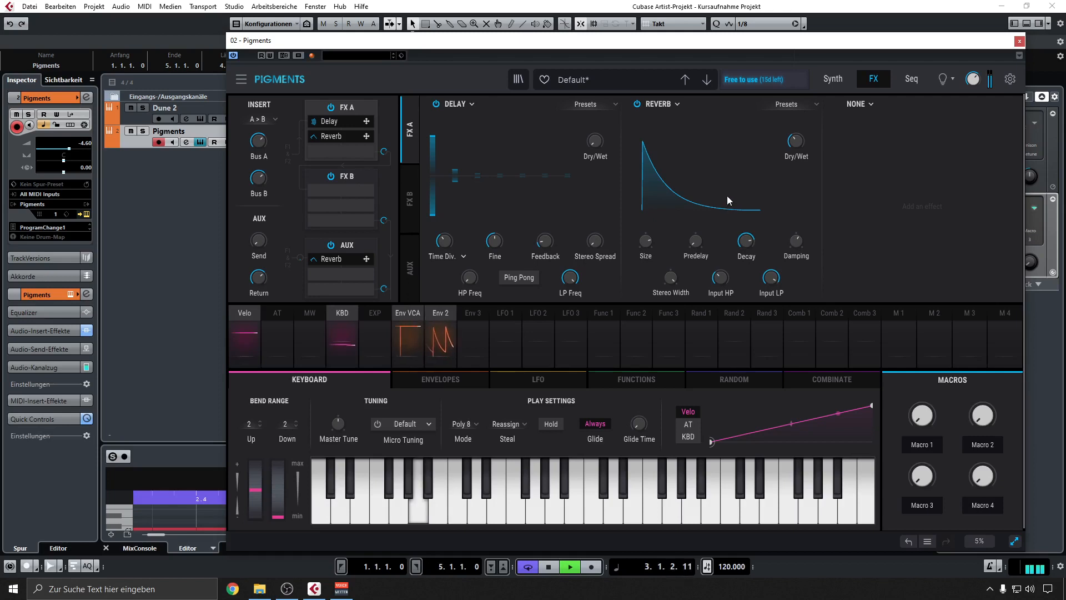
key("space")
Compare the clip with the reverb bypassed and re-enabled, and fine-tune the reverb's dry/wet mix
left_click(637, 104)
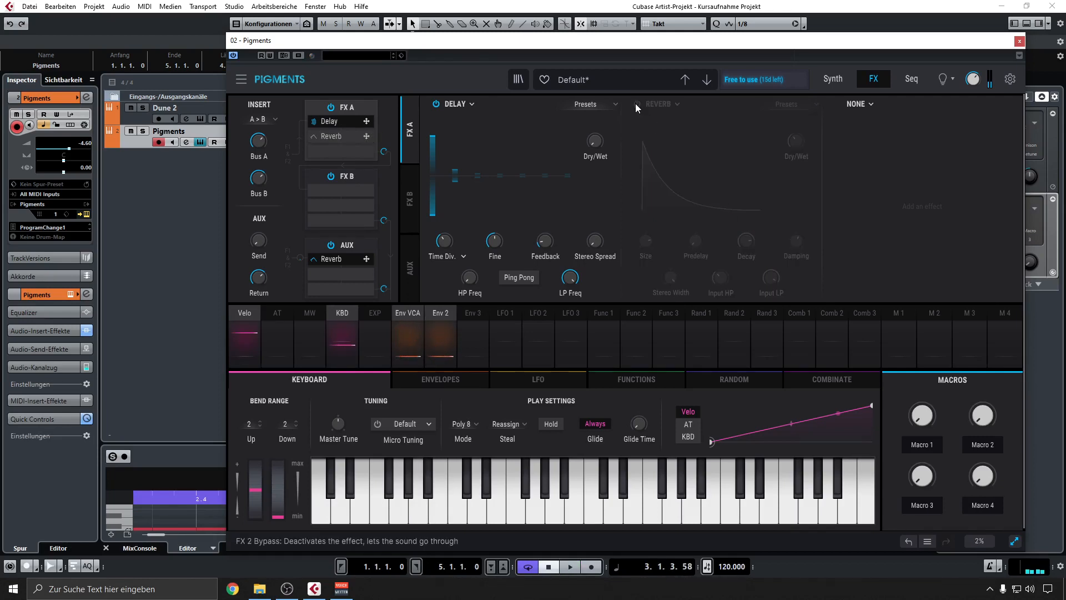
key("space")
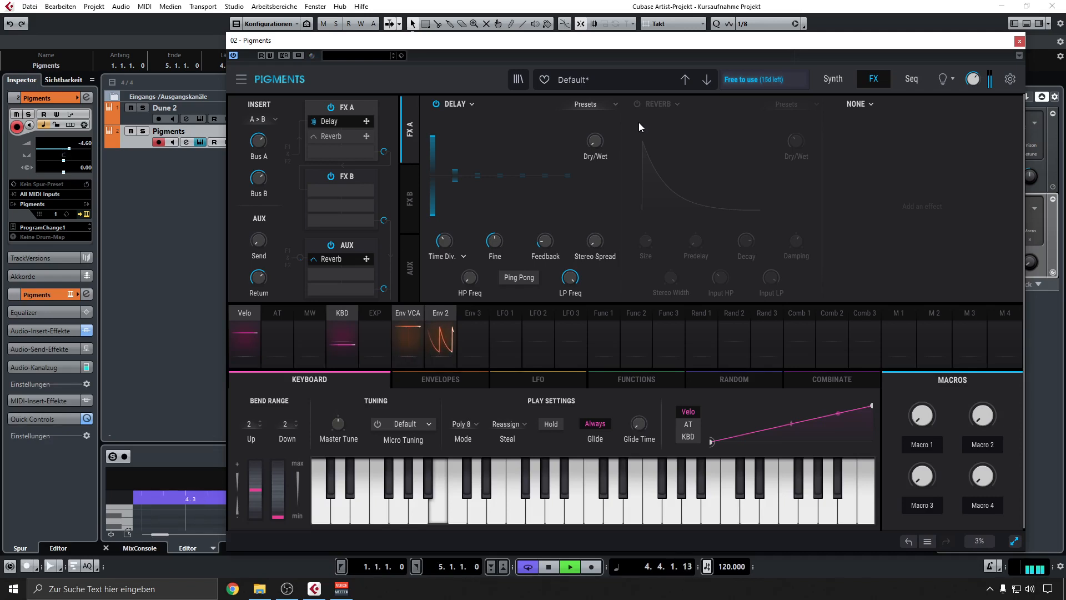
left_click(636, 104)
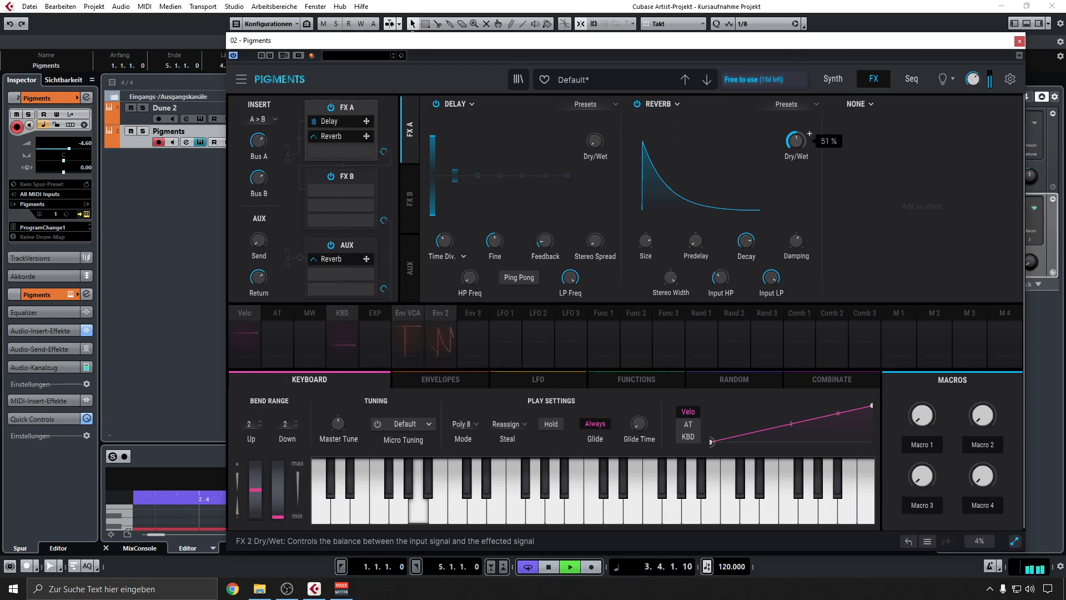
key("space")
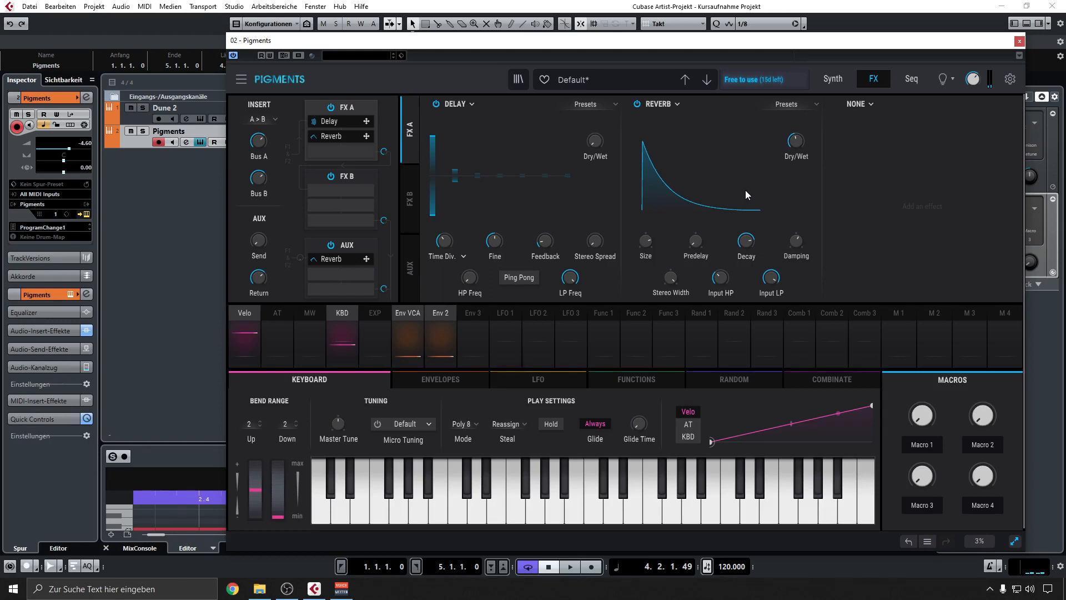
left_click_drag(798, 145, 798, 133)
left_click_drag(795, 141, 795, 149)
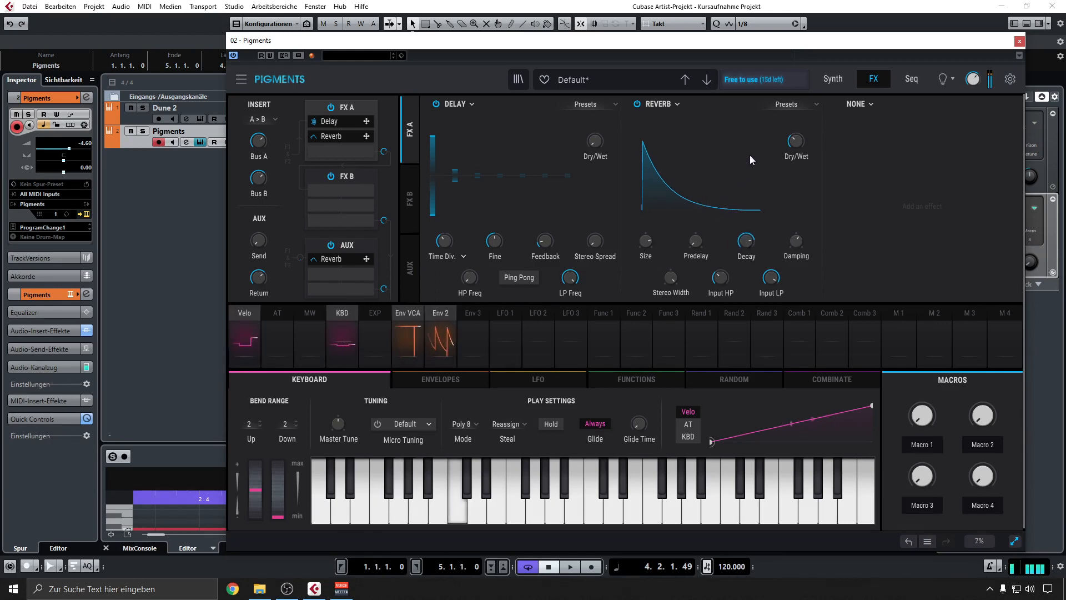
Bypass the reverb and audition the clip with the FX A delay at about 21 % dry/wet and increased feedback
left_click(637, 104)
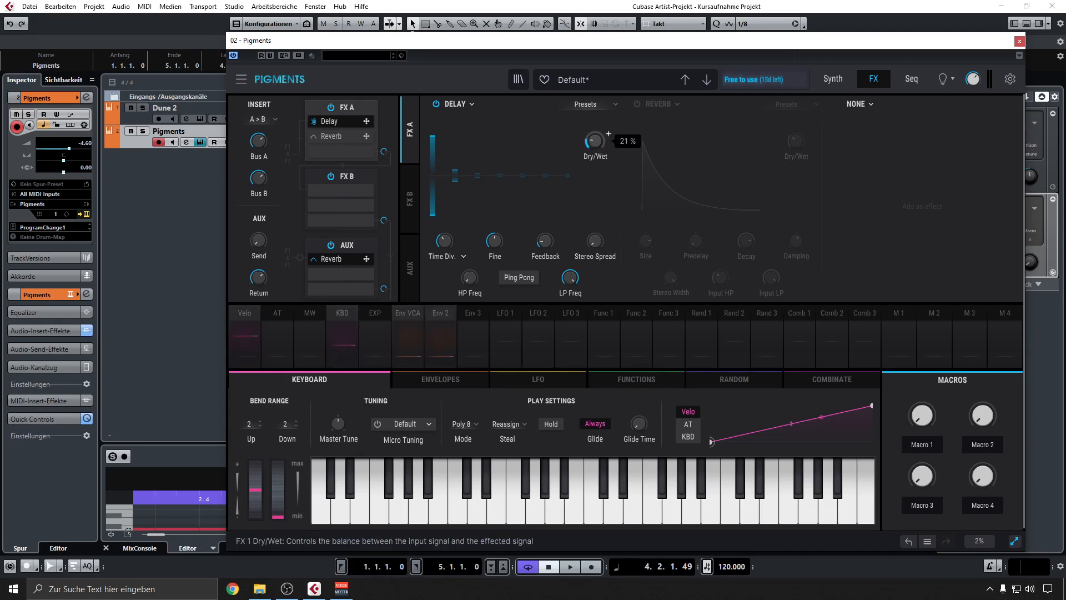
left_click_drag(551, 245, 551, 228)
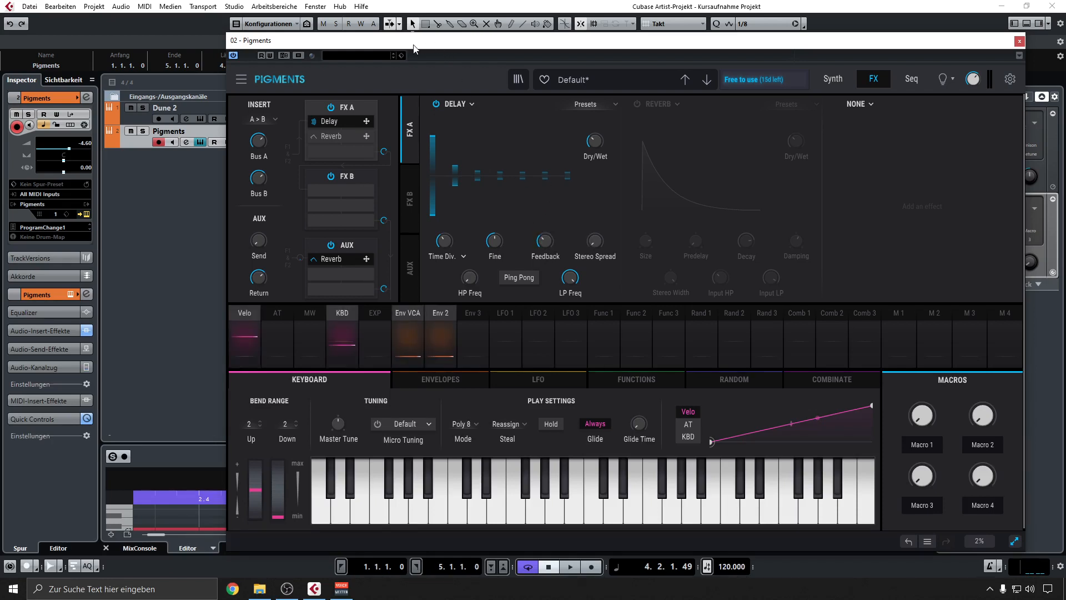
key("space")
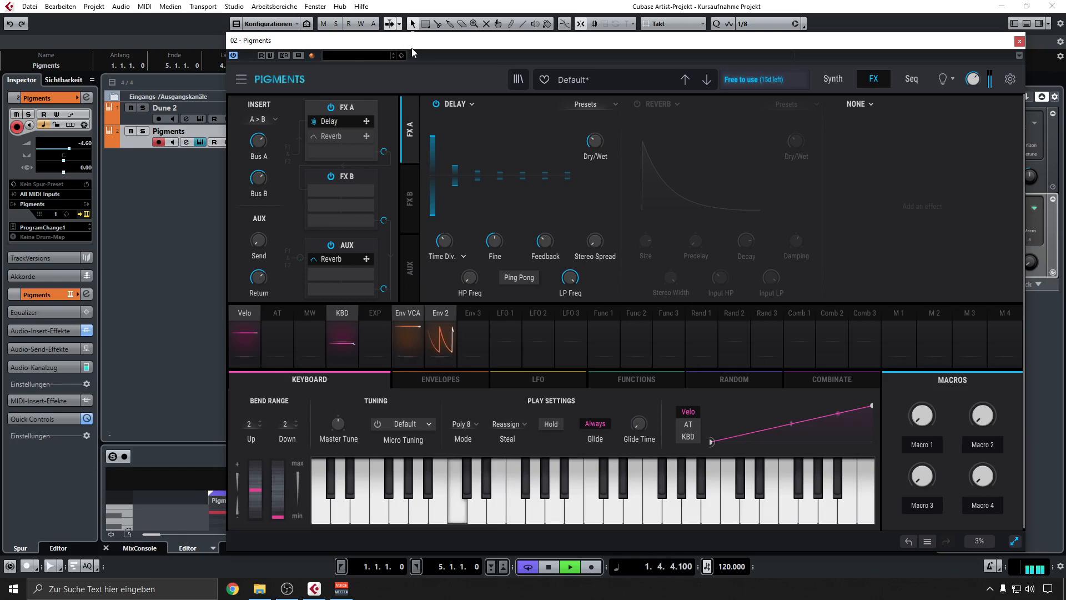
key("space")
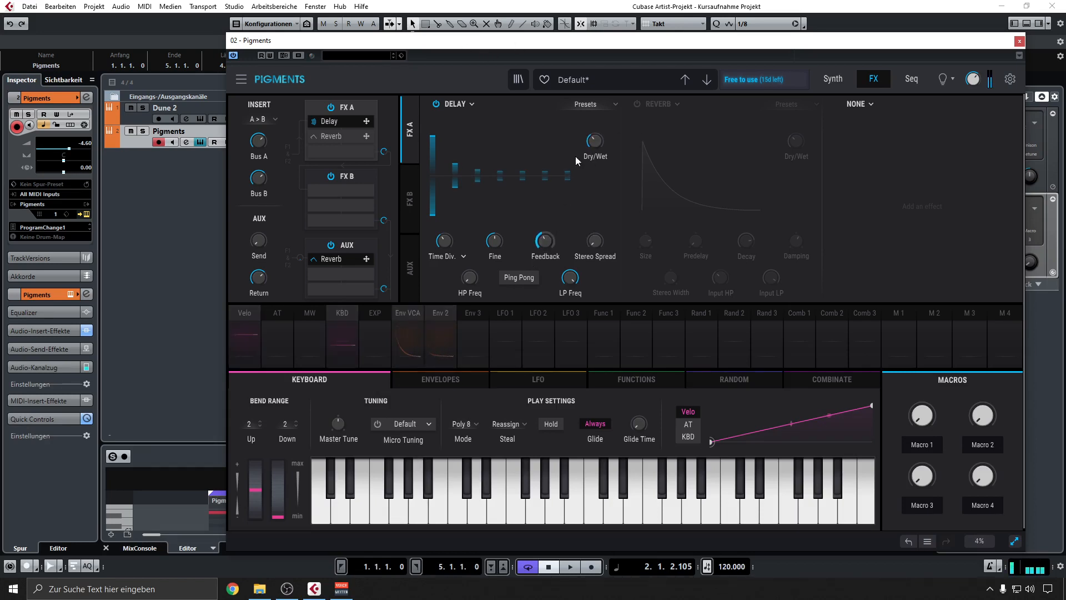
Change the delay time type to Sync Dotted and raise the delay's dry/wet mix to about 46 %
left_click(461, 254)
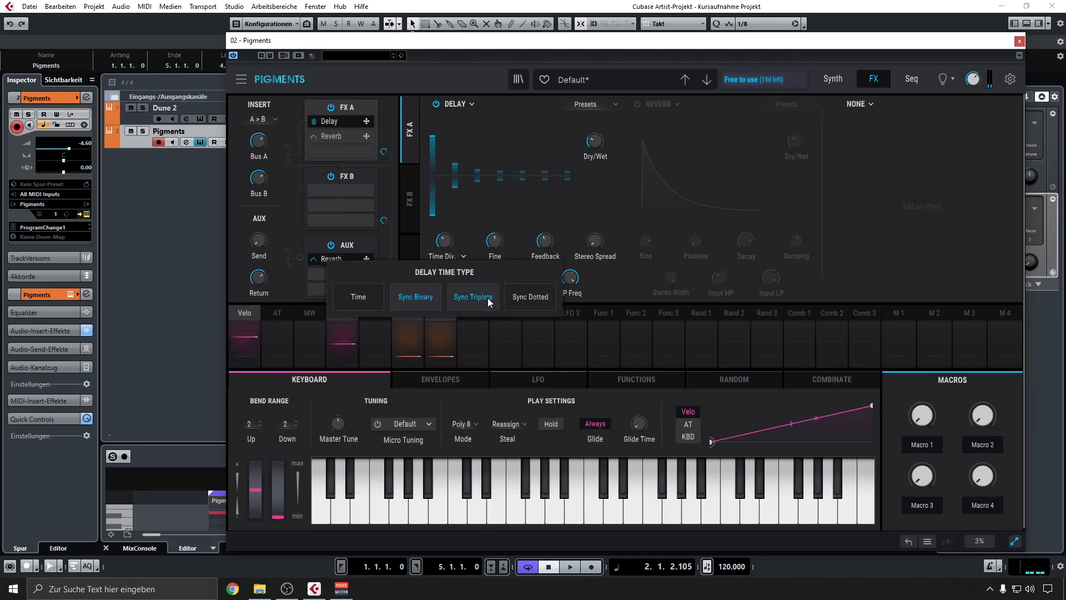
left_click(531, 297)
mouse_move(443, 241)
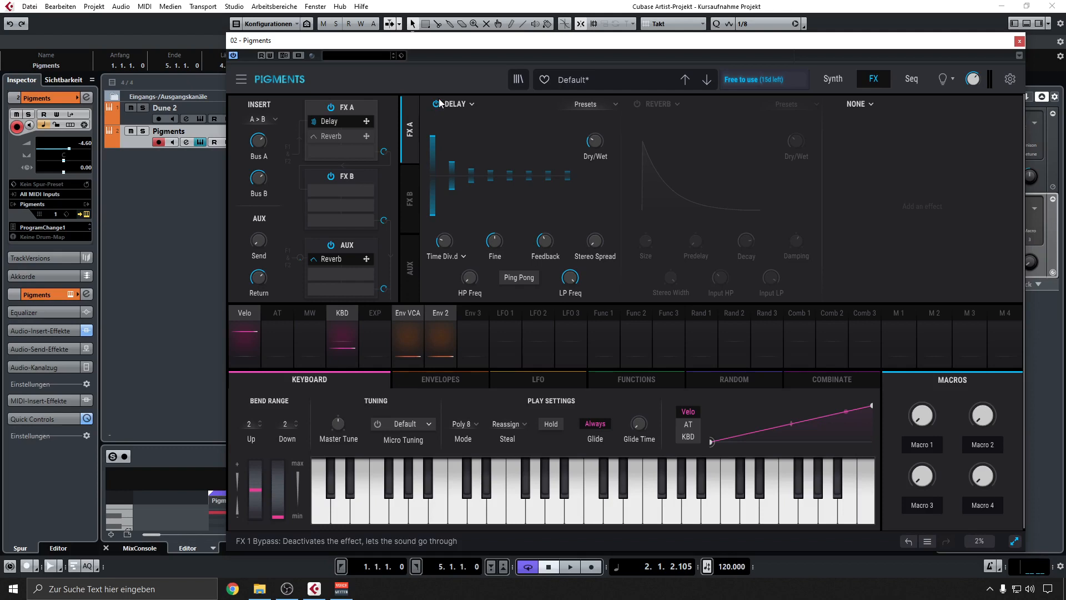
mouse_move(608, 134)
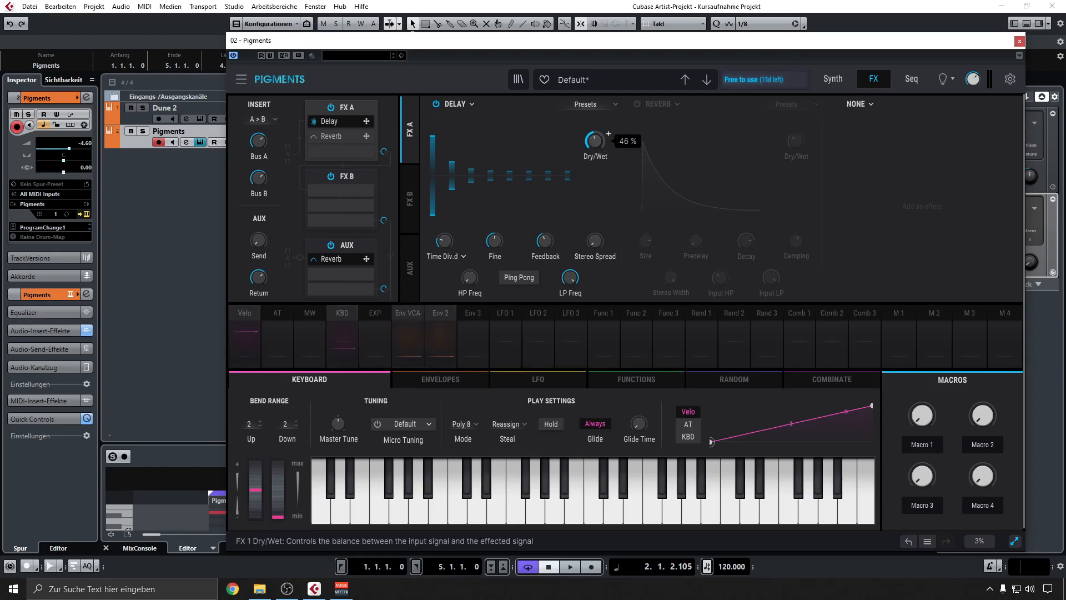
Replace the FX A delay with a Wavefolder, adjust its drive and set its dry/wet mix to about 56 %
left_click(436, 104)
left_click(468, 102)
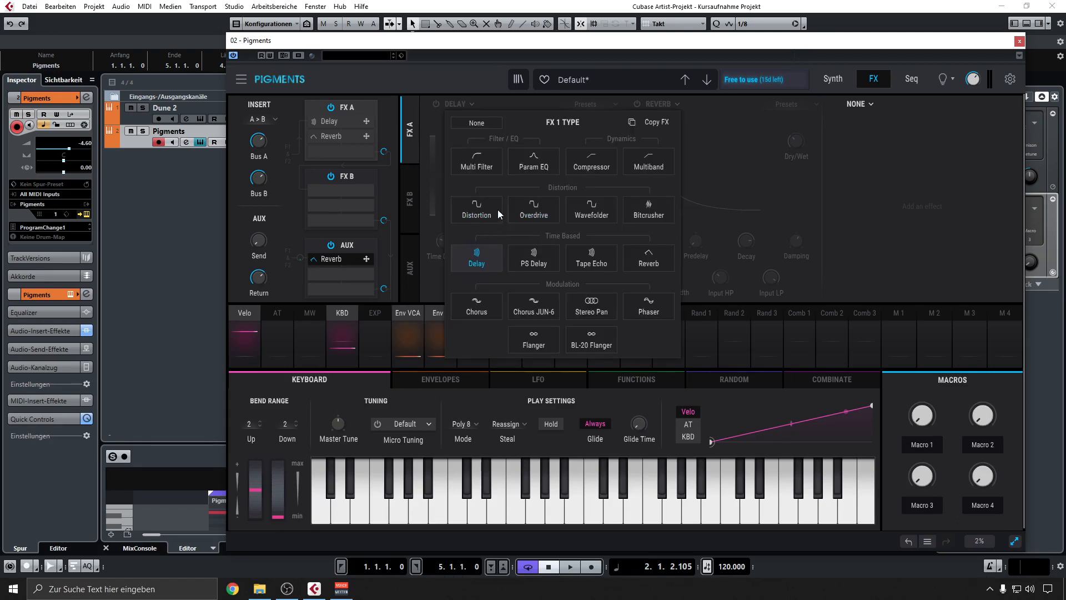
left_click(574, 205)
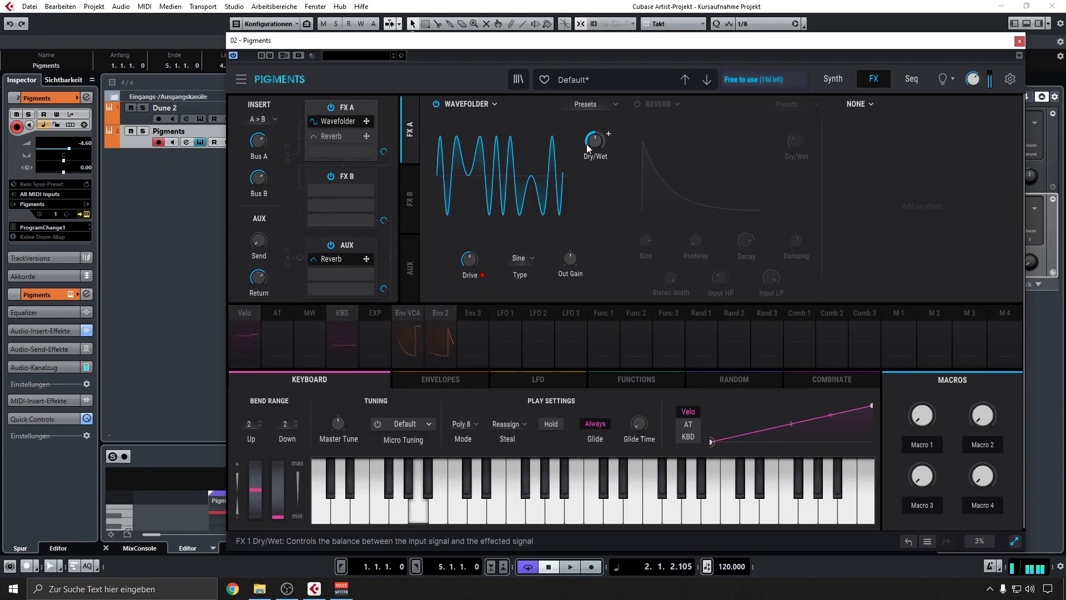
left_click_drag(468, 259, 474, 271)
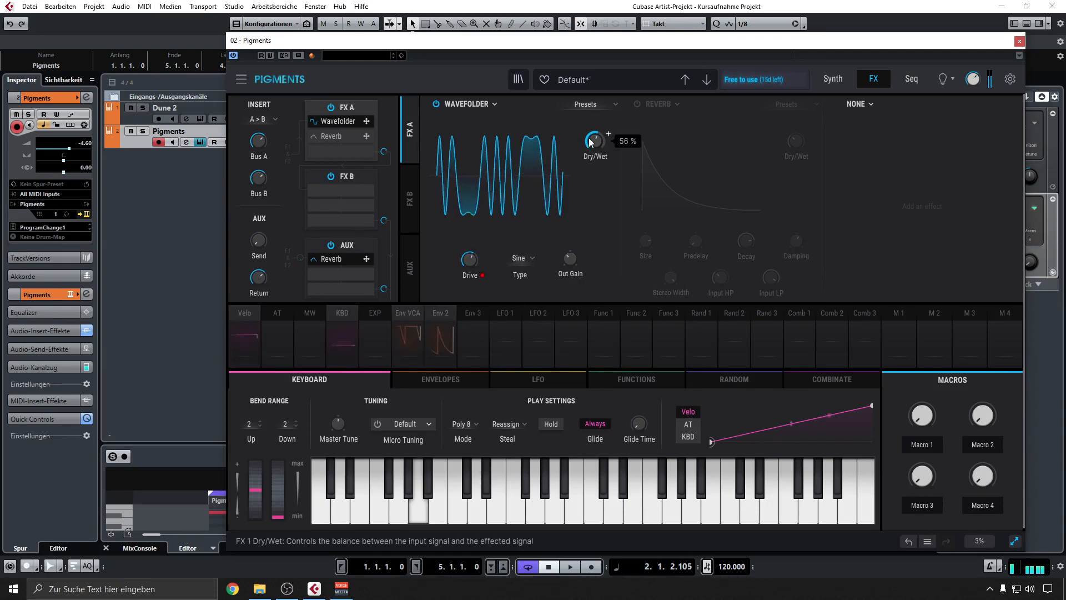
Play the clip through the Wavefolder while reducing its drive and dry/wet mix
key("space")
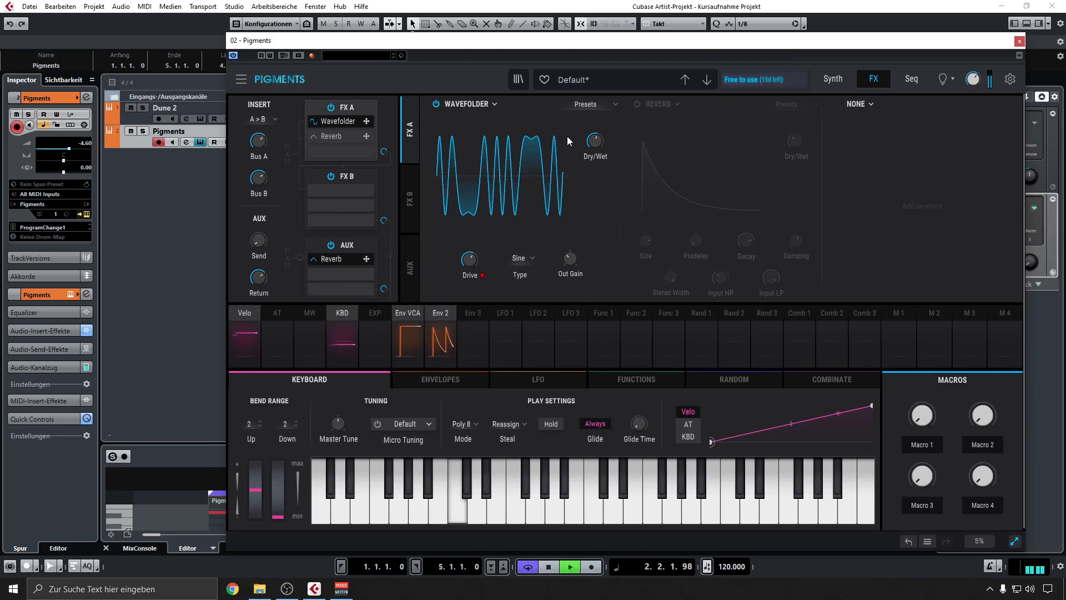
left_click_drag(594, 141, 594, 143)
left_click_drag(470, 259, 469, 270)
key("space")
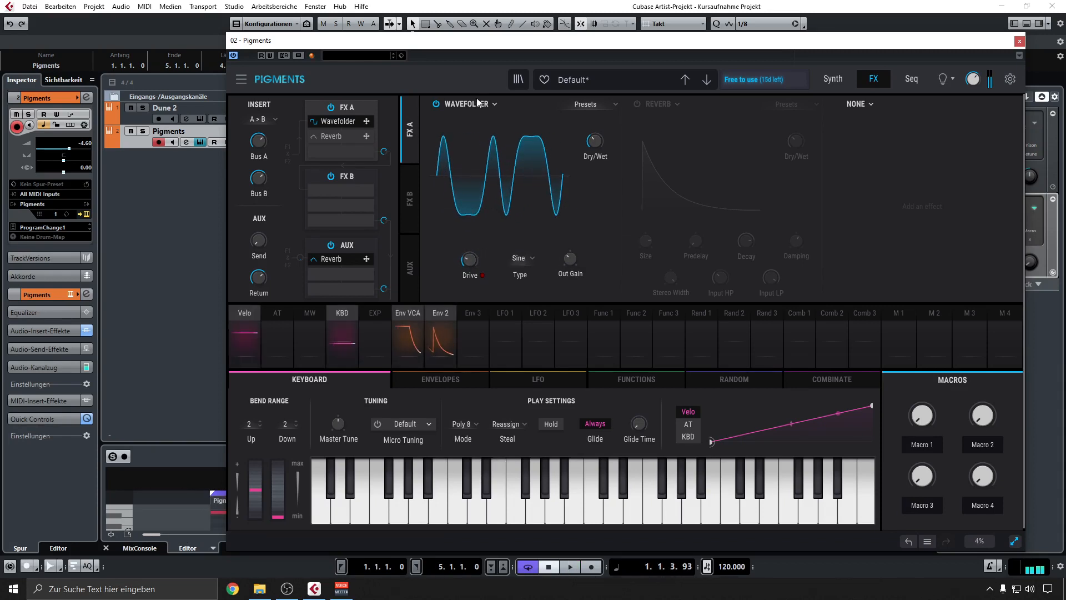
Replace the FX A Wavefolder with an Overdrive and adjust its drive while the clip plays
left_click(492, 105)
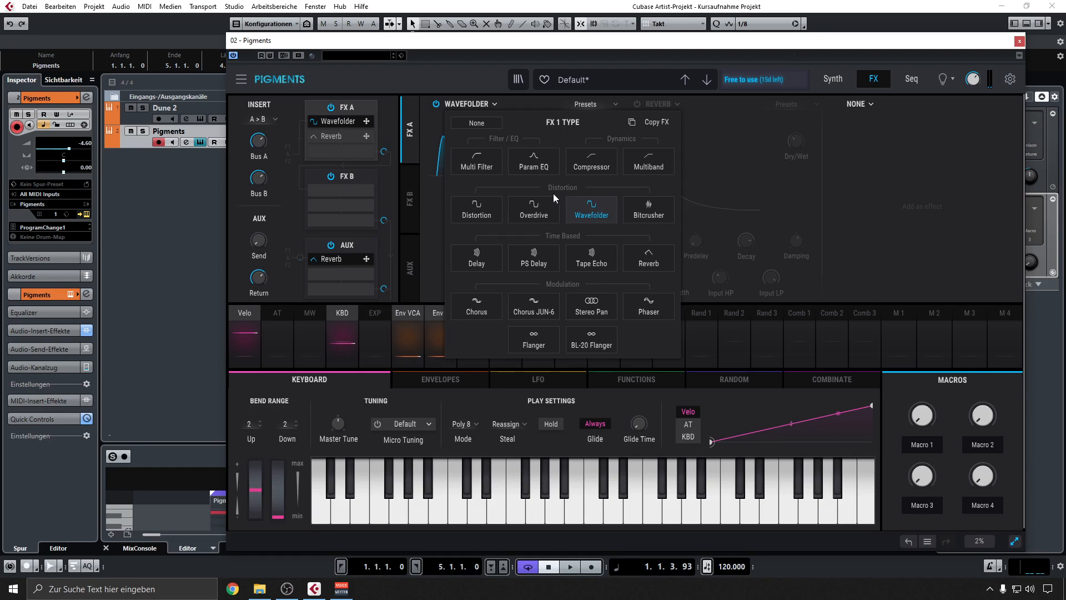
left_click(544, 215)
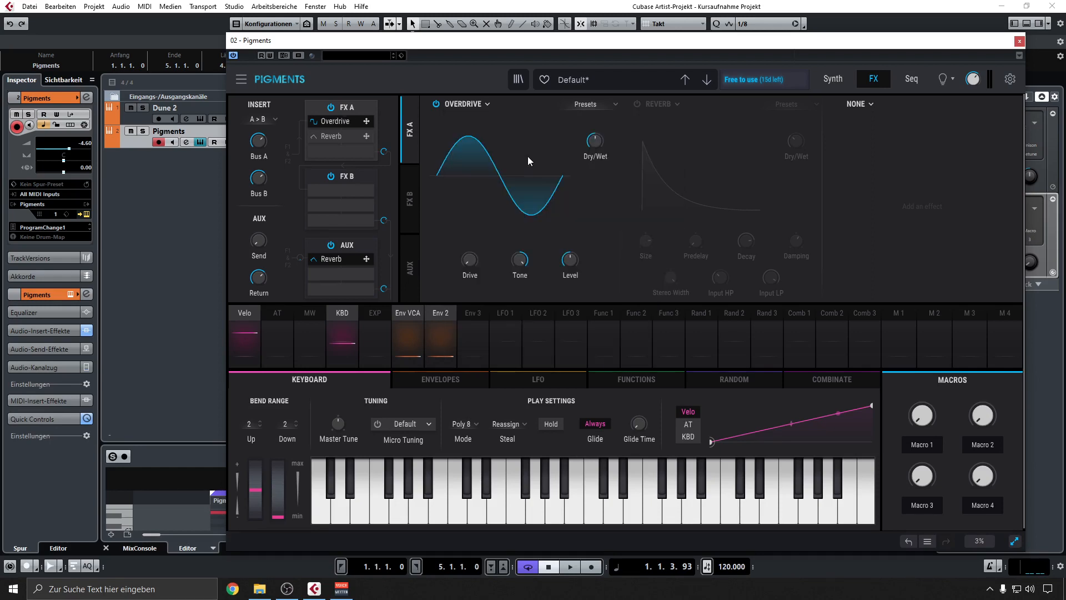
key("space")
mouse_move(474, 262)
left_mouse_down()
mouse_move(519, 260)
mouse_move(471, 257)
left_mouse_up()
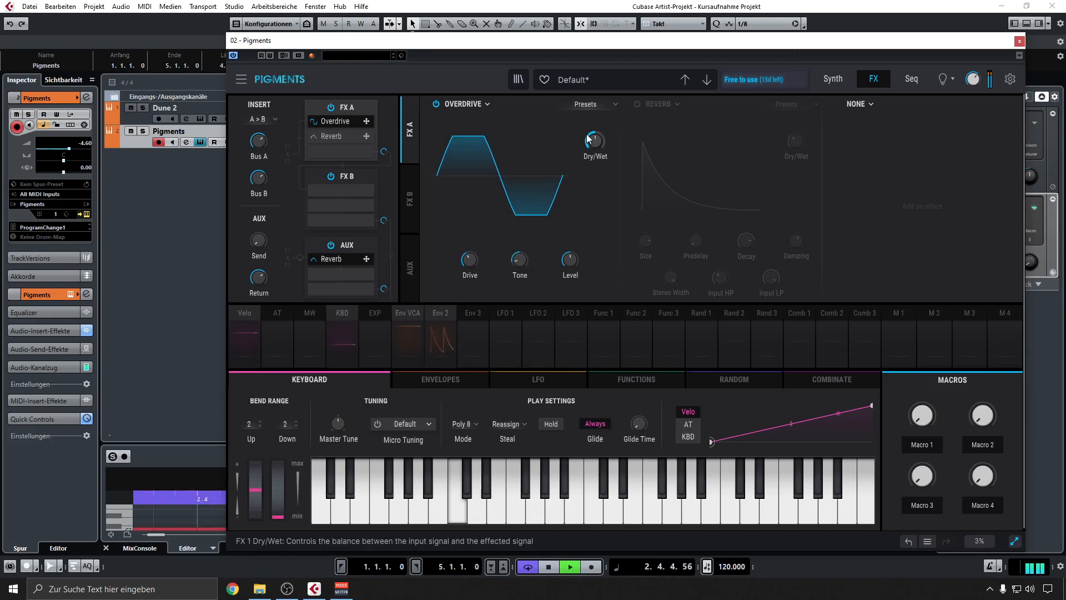
Fine-tune the Overdrive's drive and level during playback and set its dry/wet mix to about 42 %
left_click_drag(593, 141, 593, 136)
left_click_drag(472, 260, 472, 253)
left_click_drag(570, 261, 570, 255)
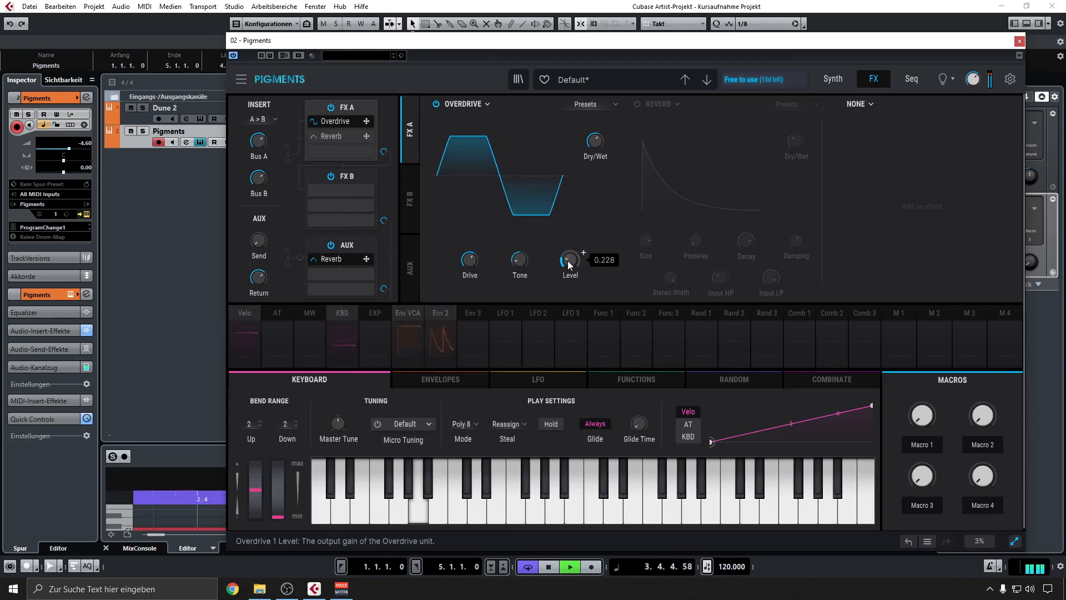
left_click_drag(469, 265, 469, 254)
left_click_drag(594, 143, 595, 158)
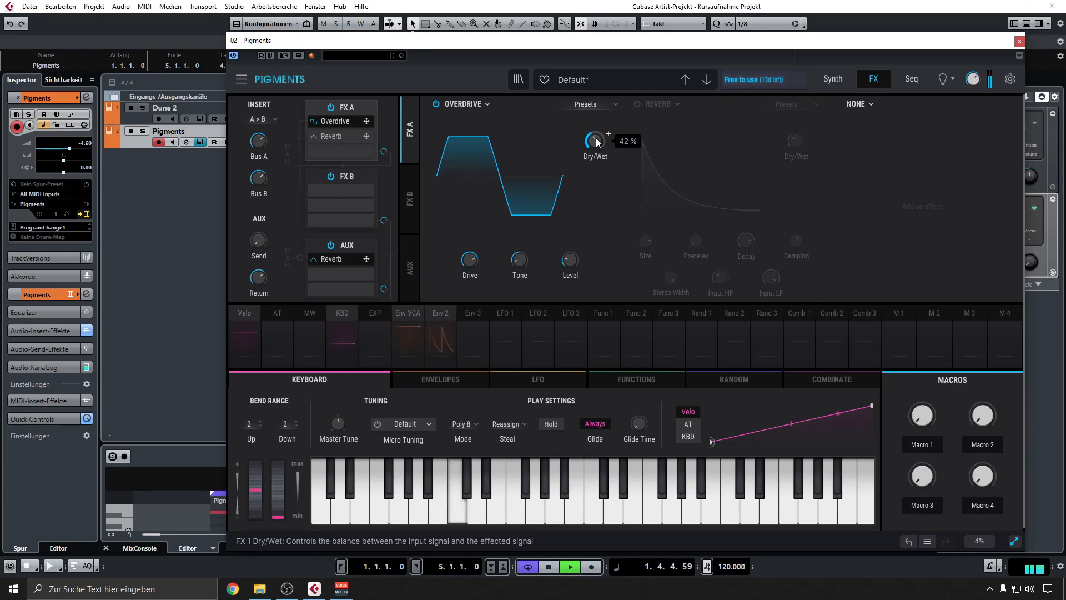
key("space")
Replace the FX A Overdrive with a Distortion and audition it at about 63 % dry/wet
left_click(464, 103)
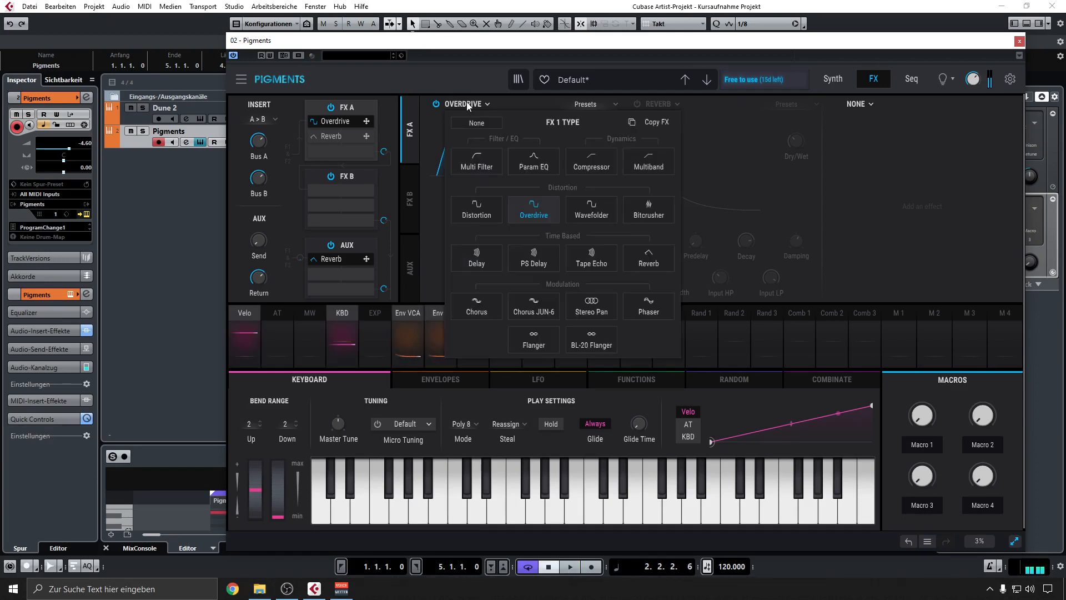
left_click(476, 207)
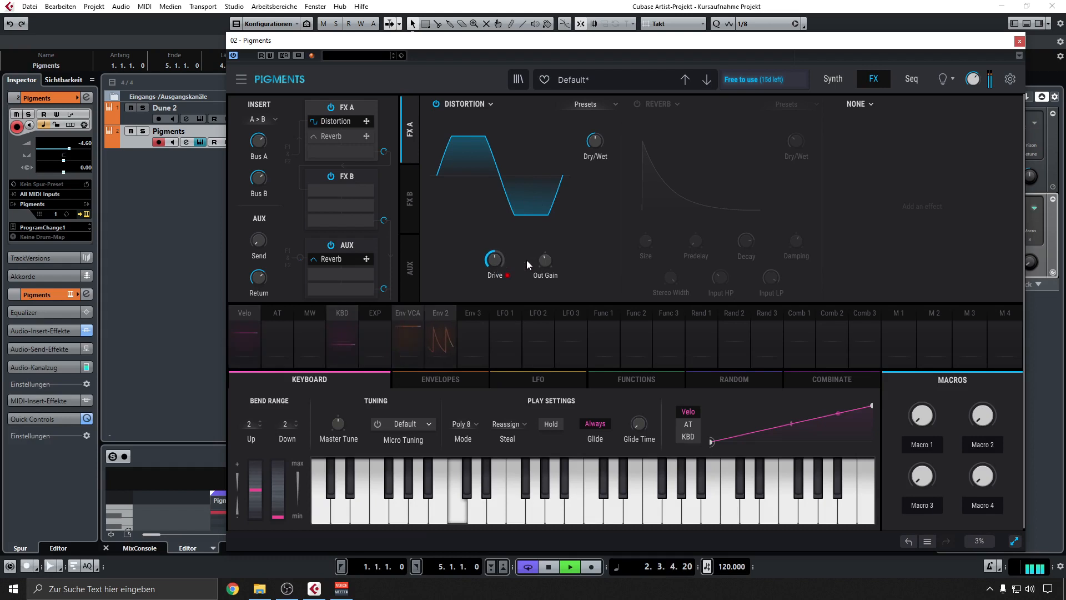
key("space")
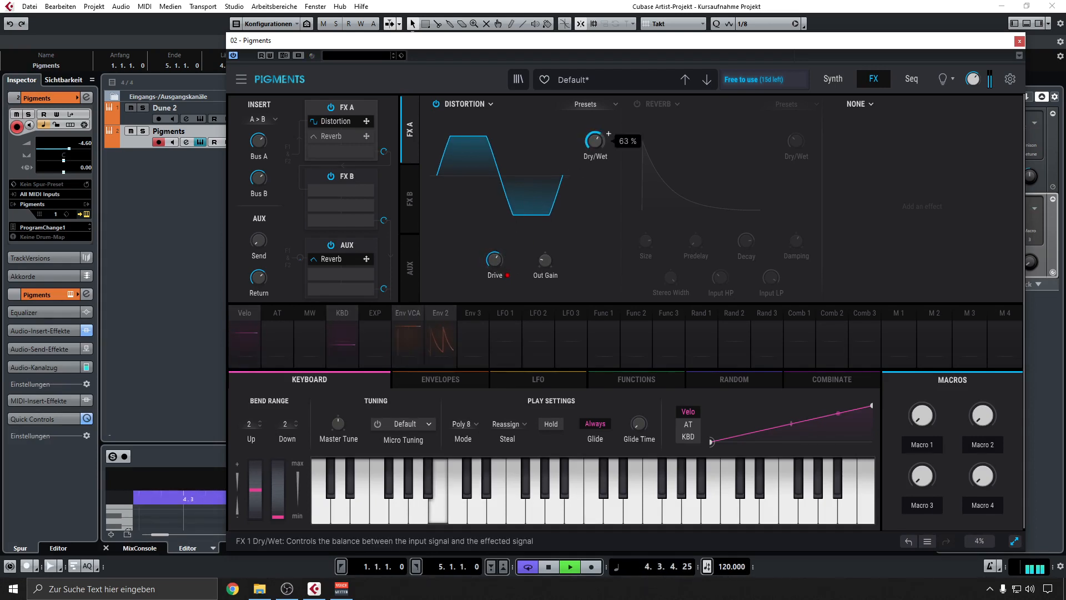
key("space")
Set Filter 1's resonance to 0.00 and play the clip again through the Distortion
left_click(828, 82)
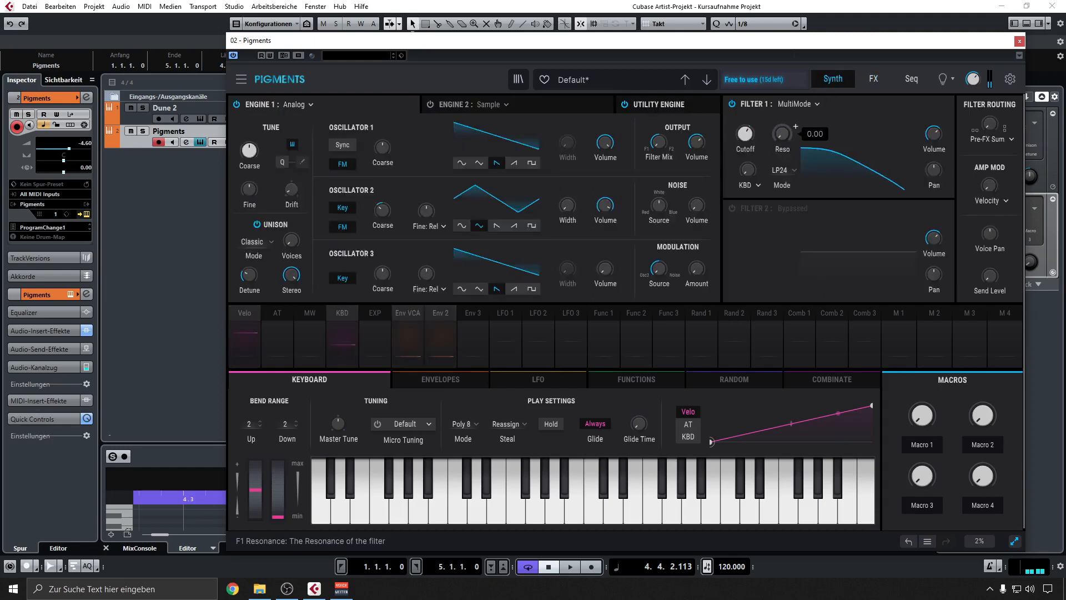
left_click(871, 80)
key("space")
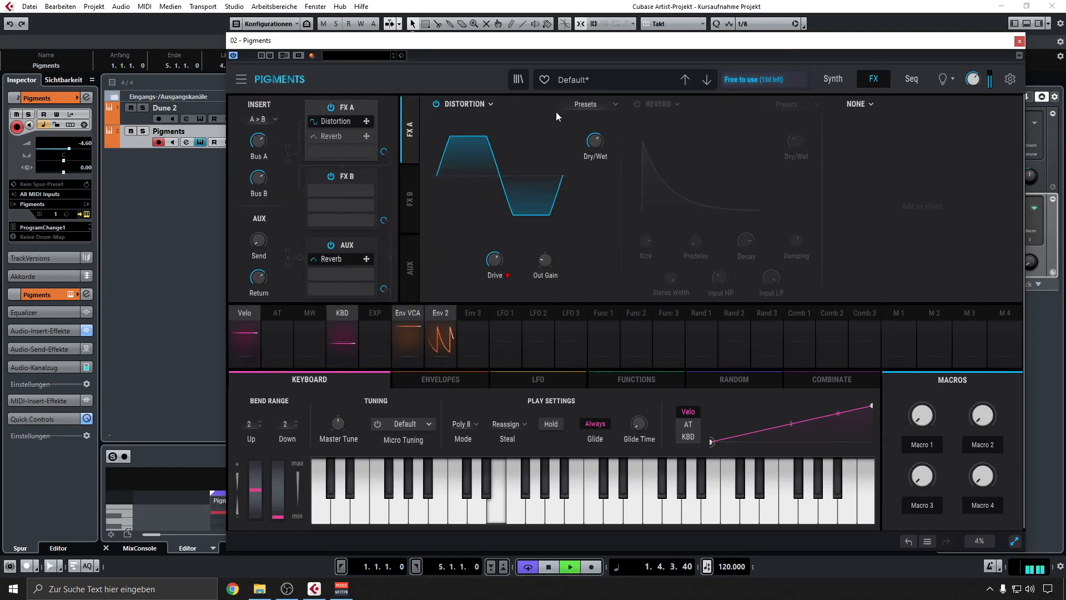
key("space")
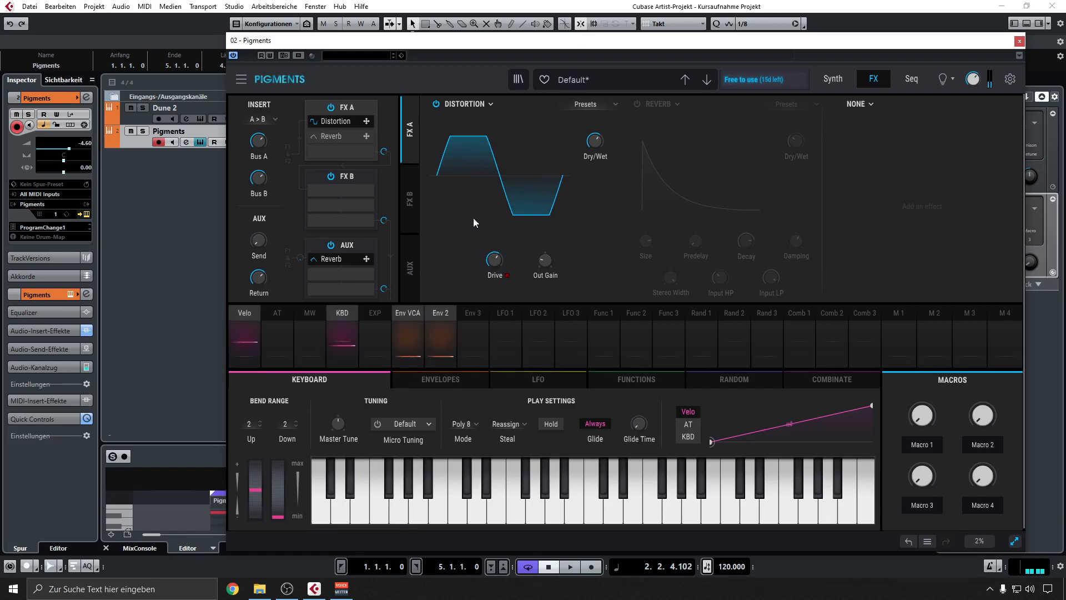
Lower the Distortion's drive to minimum and modulate its drive by 0.61 and dry/wet by 0.63 with Env 2
left_click_drag(492, 263, 492, 339)
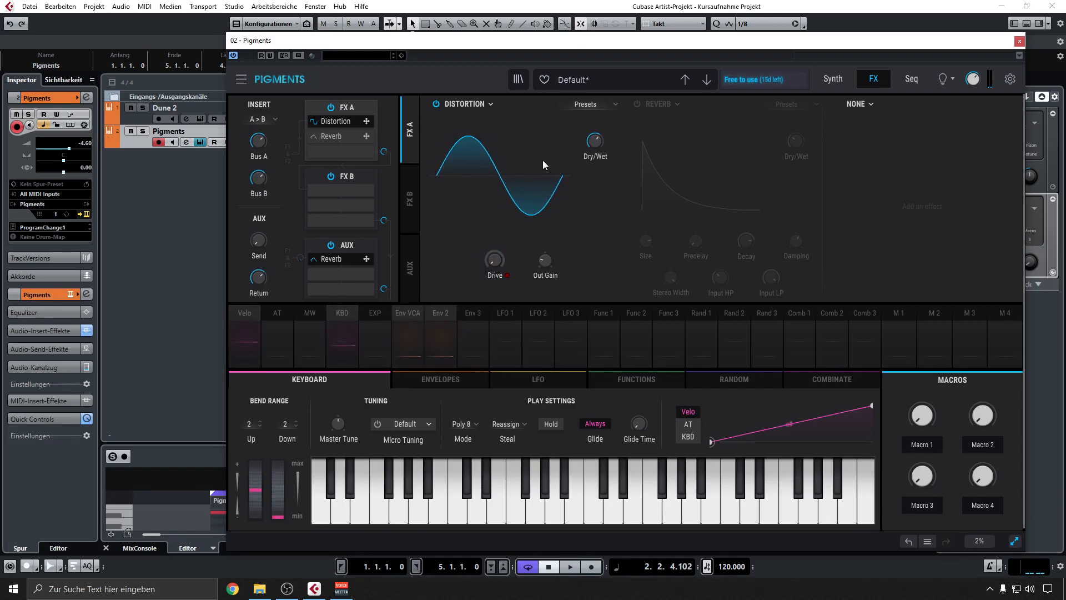
left_click(430, 319)
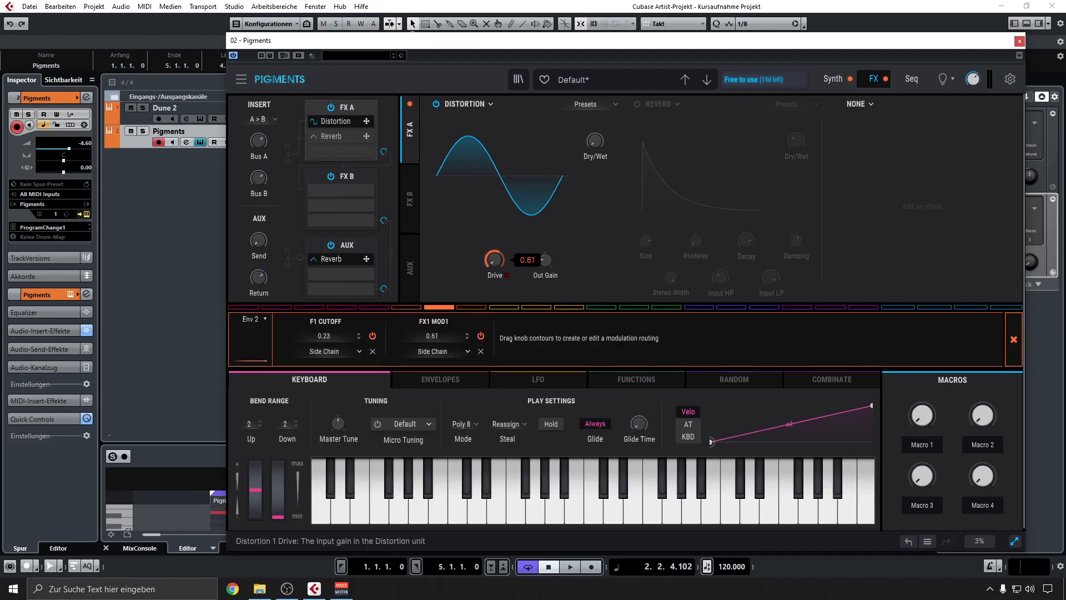
left_click_drag(590, 132, 590, 113)
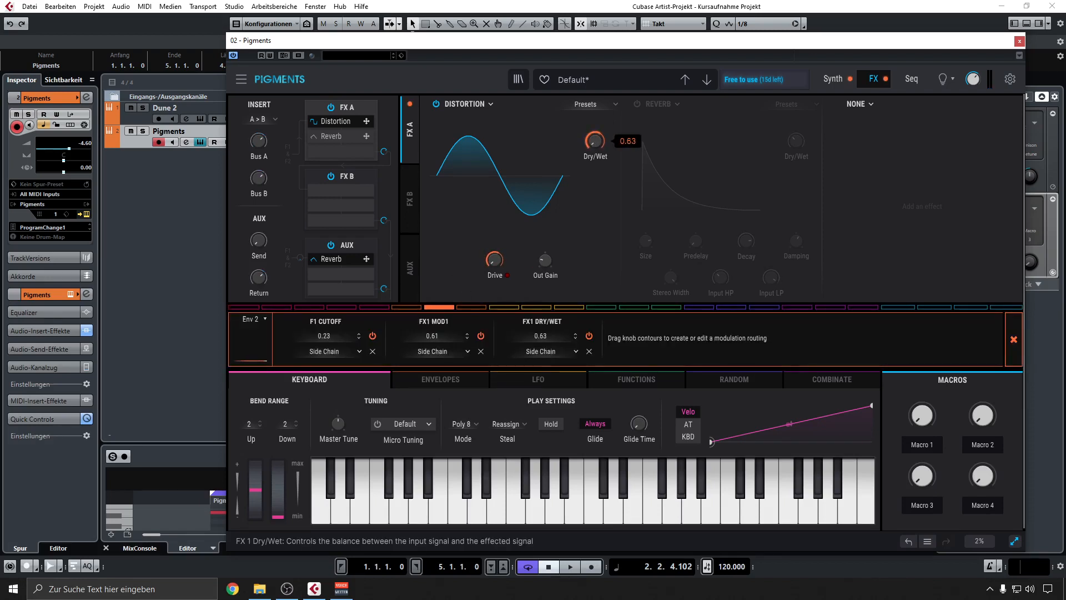
left_click(1012, 340)
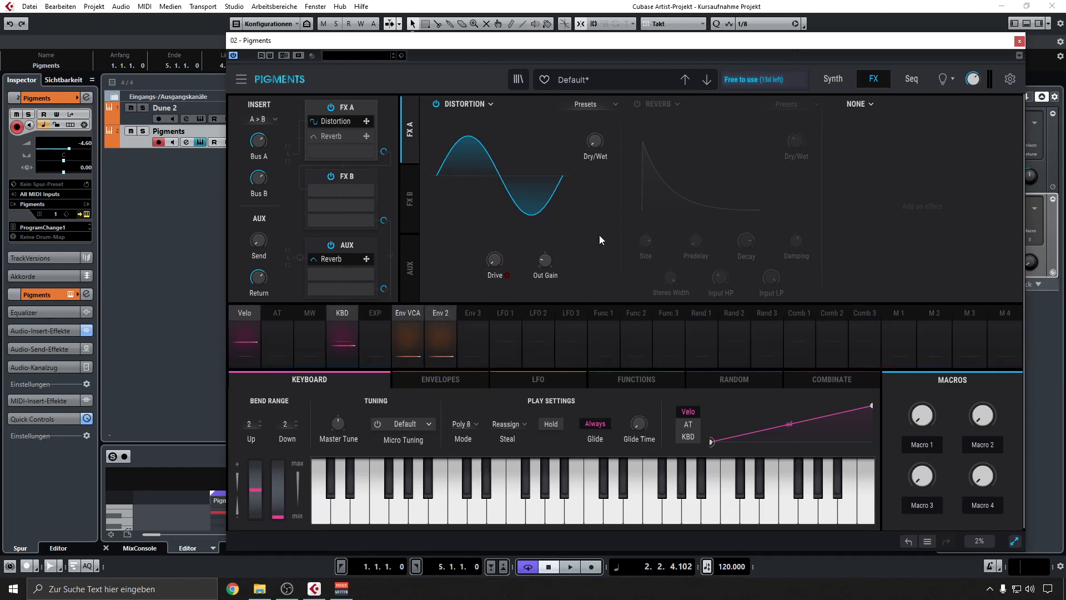
Audition the clip and remove the Env 2 modulation from the Distortion's drive and dry/wet mix
mouse_move(448, 311)
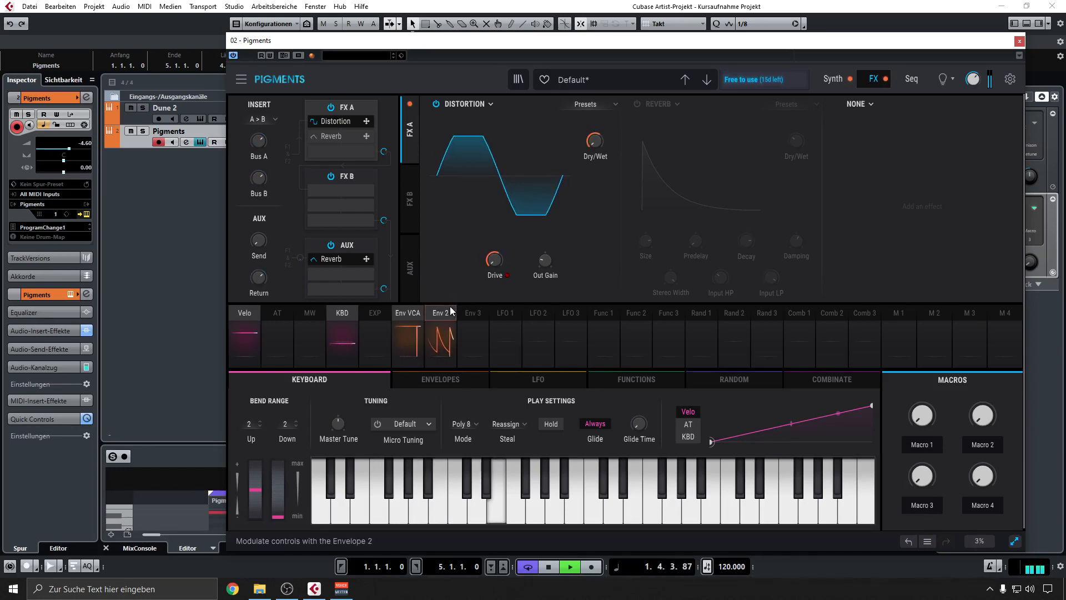
key("space")
left_click(451, 311)
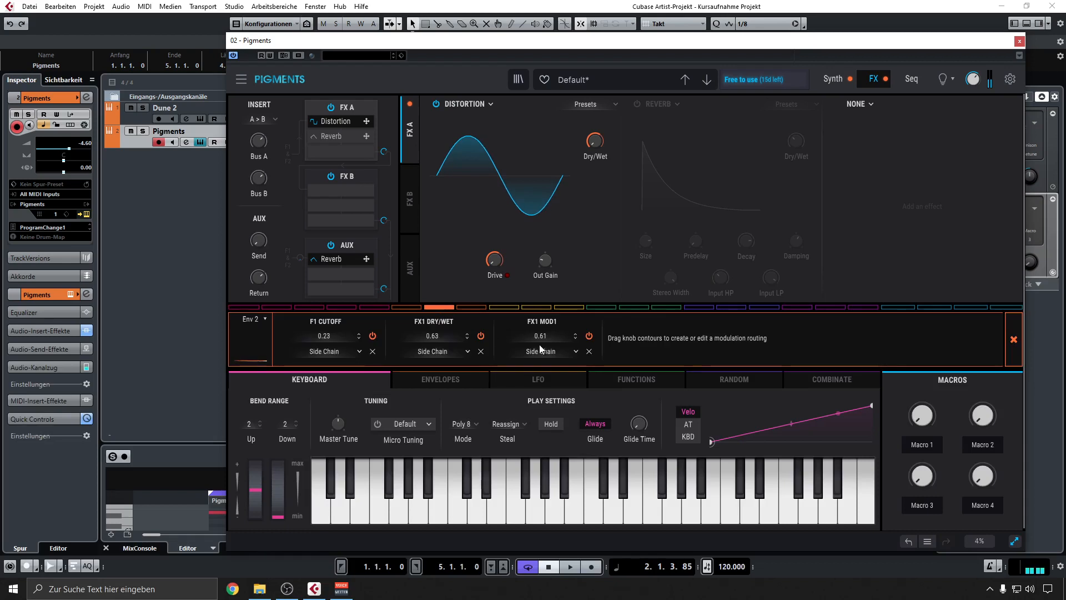
left_click(589, 351)
left_click(481, 351)
left_click(1013, 339)
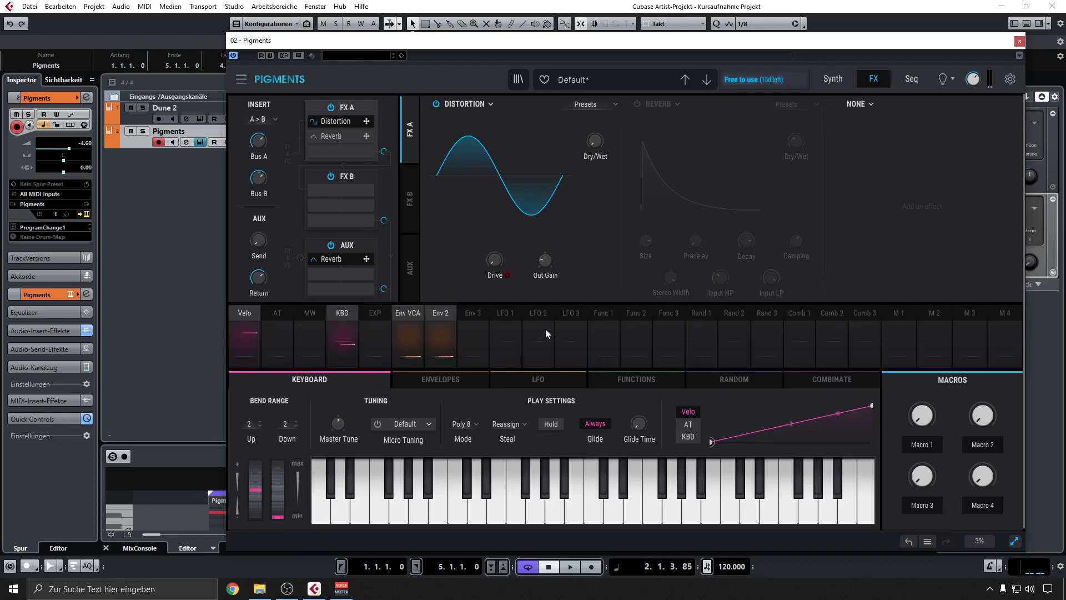
Assign Env 3 to modulate the Distortion's drive by 0.59 and its dry/wet mix by 0.56
left_click(469, 334)
left_click(476, 377)
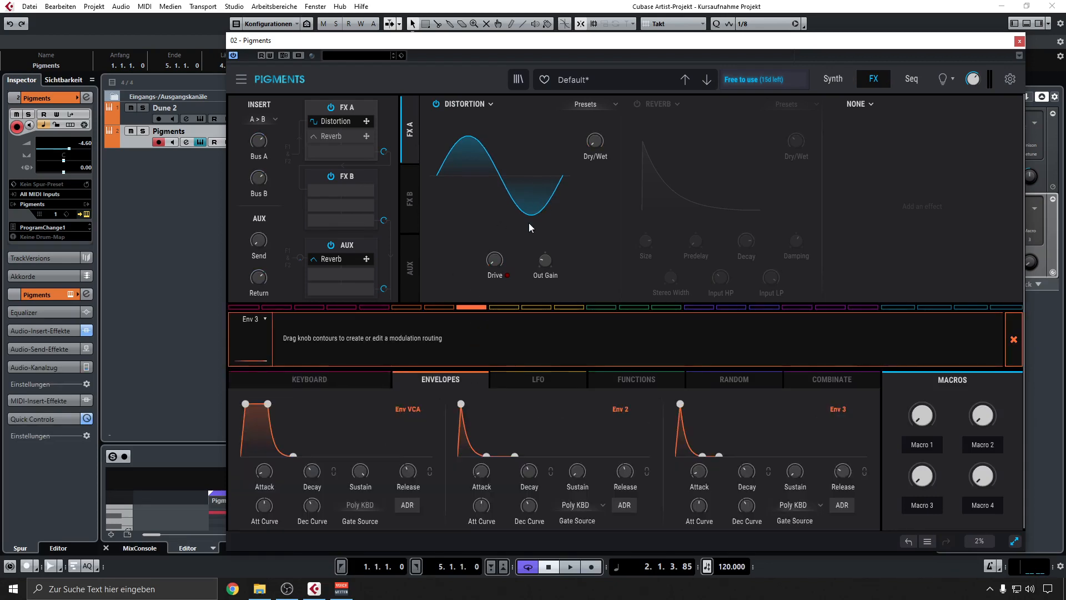
left_click_drag(488, 255, 488, 211)
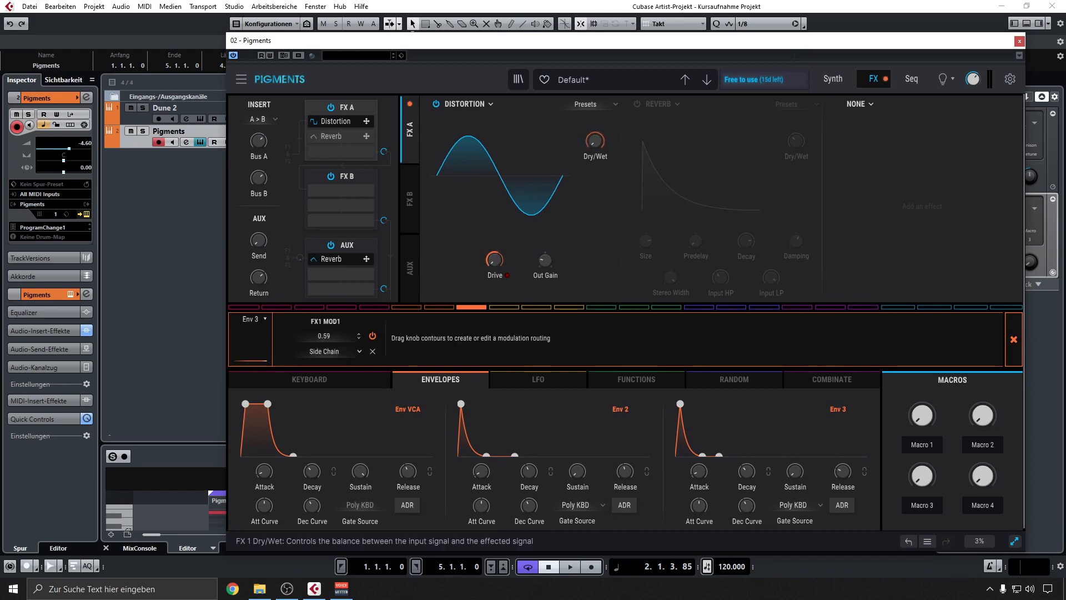
left_click_drag(594, 140, 595, 108)
Lengthen Env 3's attack and release and set its decay to about 1.72 s while the clip plays
key("space")
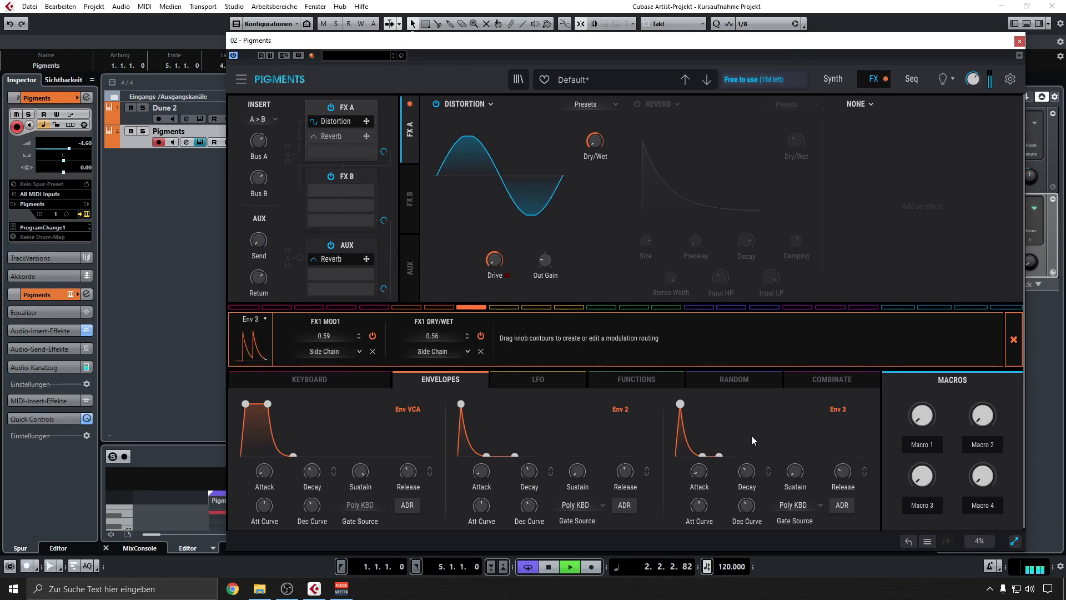
mouse_move(702, 472)
left_click_drag(746, 472, 747, 457)
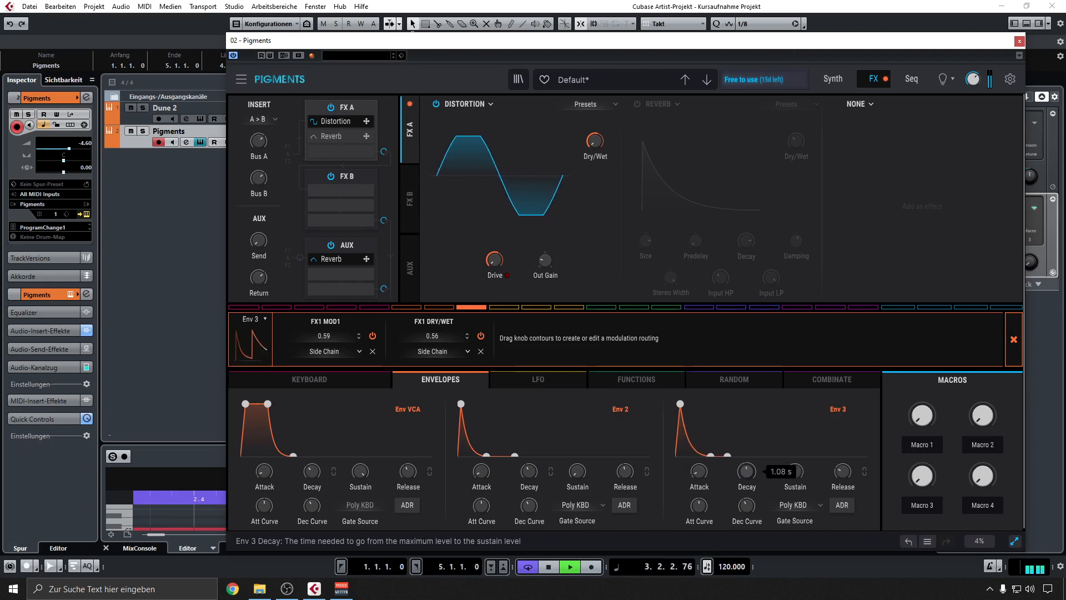
left_click_drag(843, 471, 843, 444)
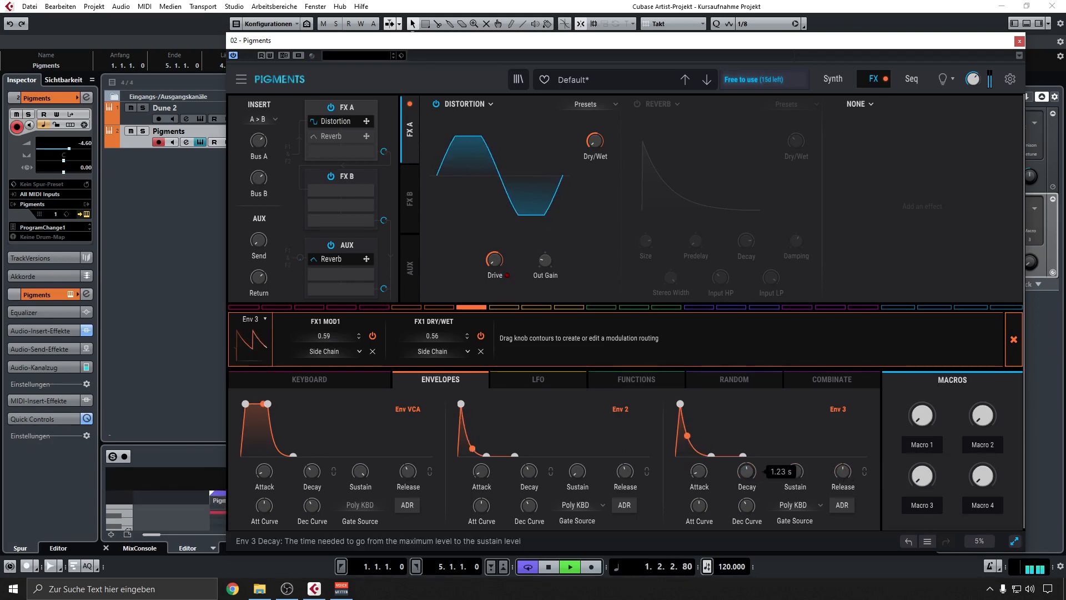
mouse_move(699, 472)
left_mouse_down()
mouse_move(699, 461)
mouse_move(699, 482)
mouse_move(698, 462)
left_mouse_up()
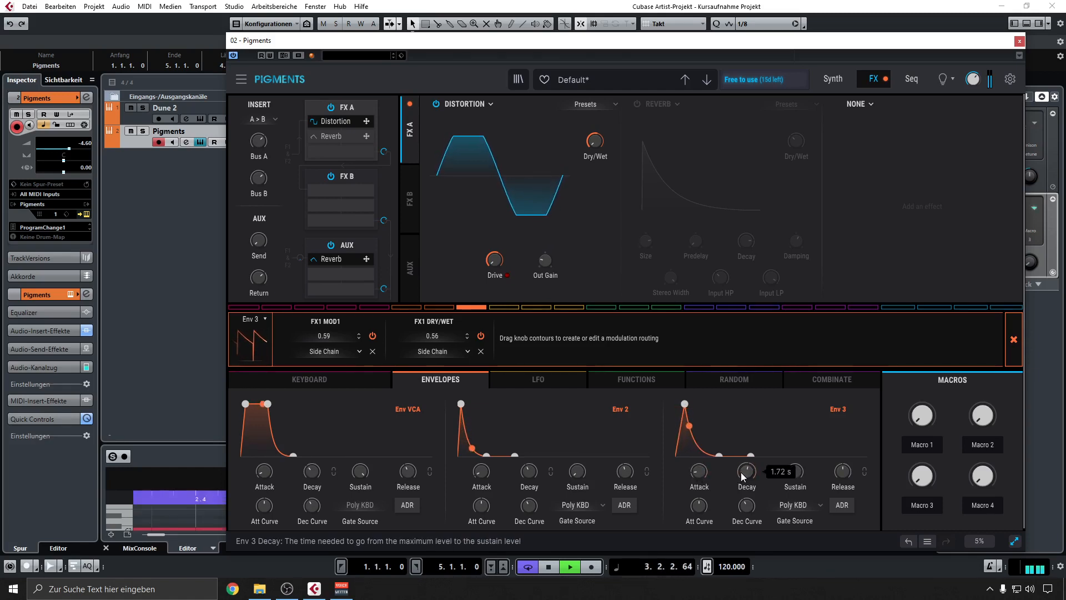
key("space")
Reduce Env 3's modulation to 0.40 on the Distortion's drive and 0.33 on its dry/wet mix
left_click_drag(494, 261, 494, 257)
left_click_drag(594, 142, 594, 141)
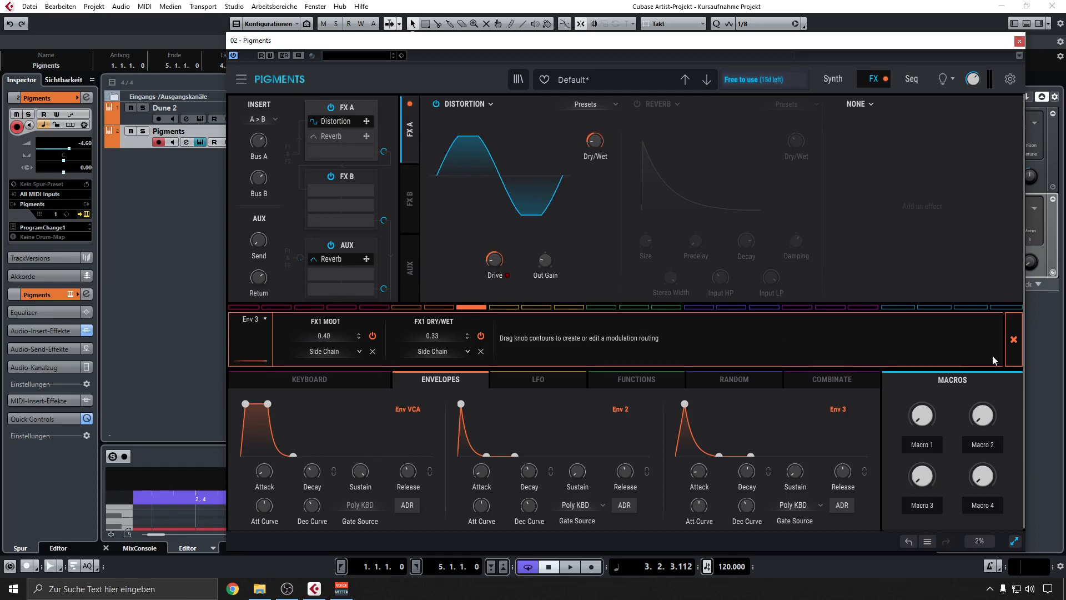
left_click(1013, 339)
Play the clip while shortening Env 3's attack and fine-tuning the Distortion's dry/wet mix
key("space")
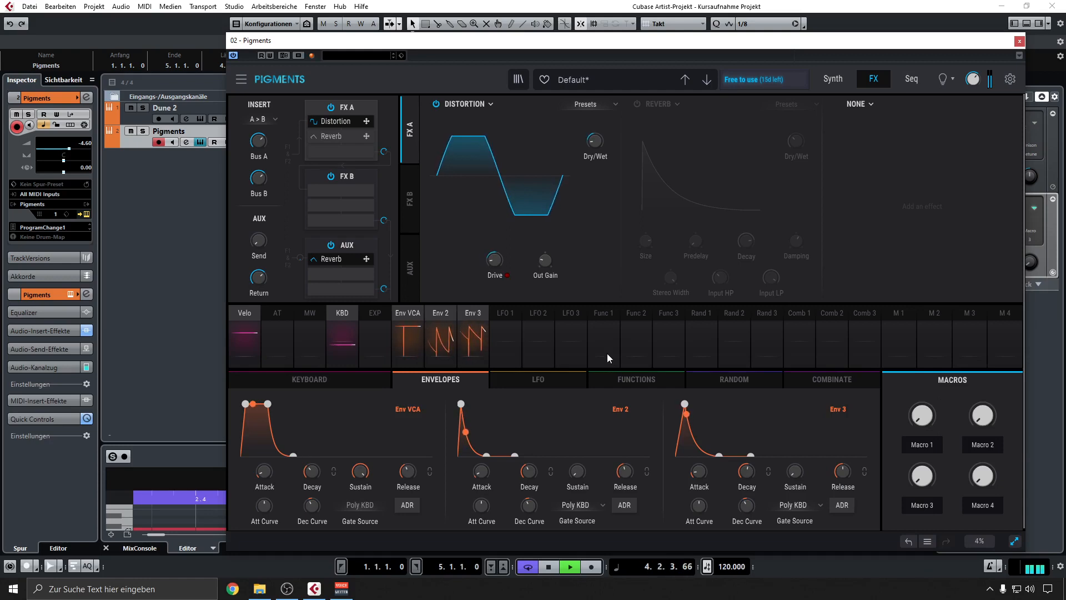
mouse_move(699, 473)
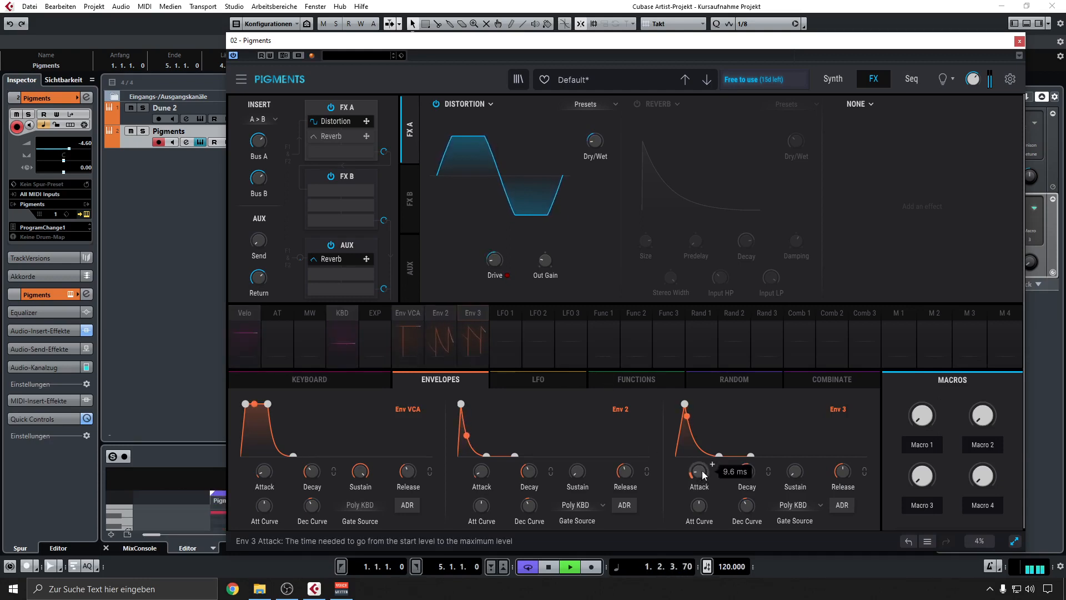
left_click_drag(700, 476, 699, 497)
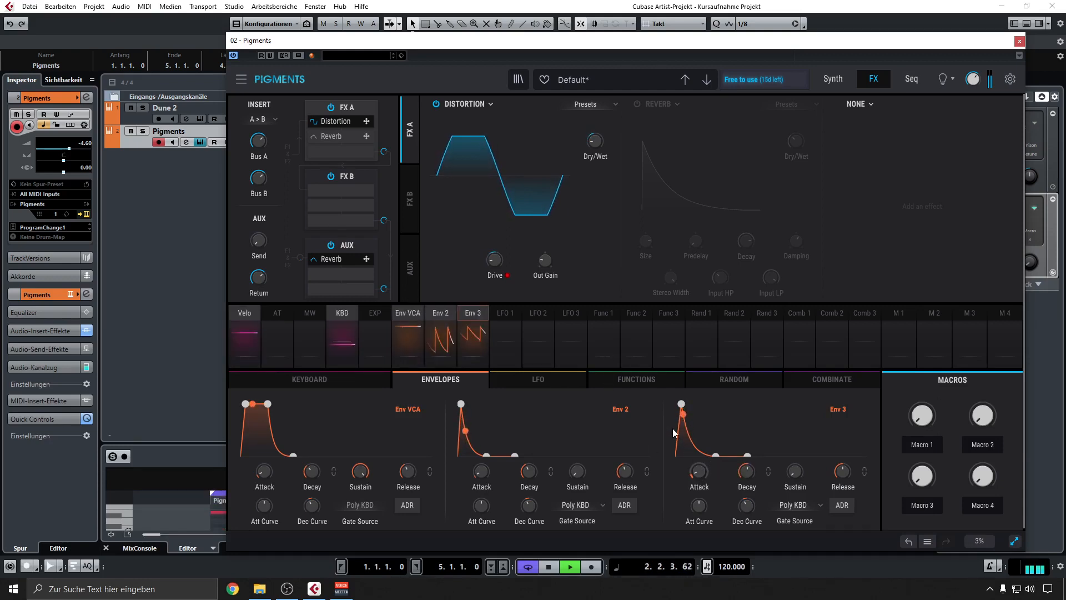
mouse_move(495, 261)
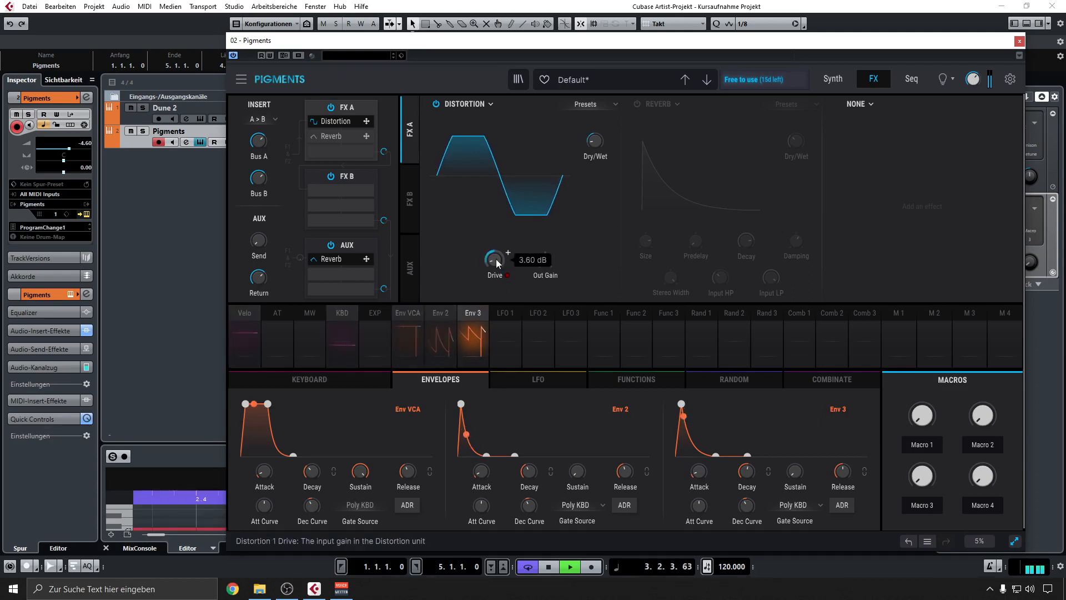
left_click_drag(596, 139, 596, 136)
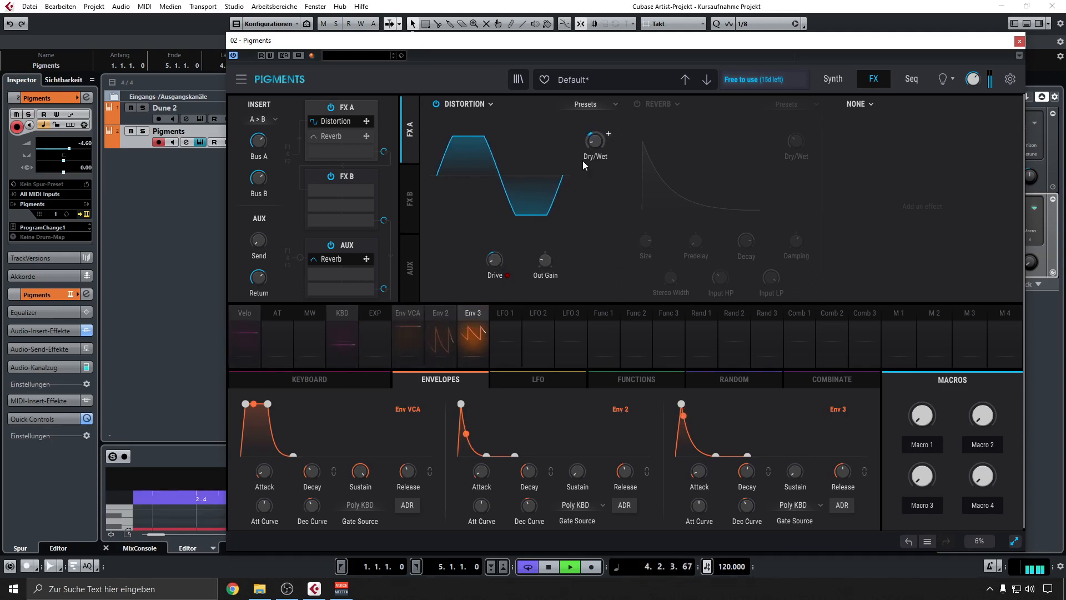
Check the Filter 1 settings and compare the sound with the Distortion bypassed and active
left_click(831, 79)
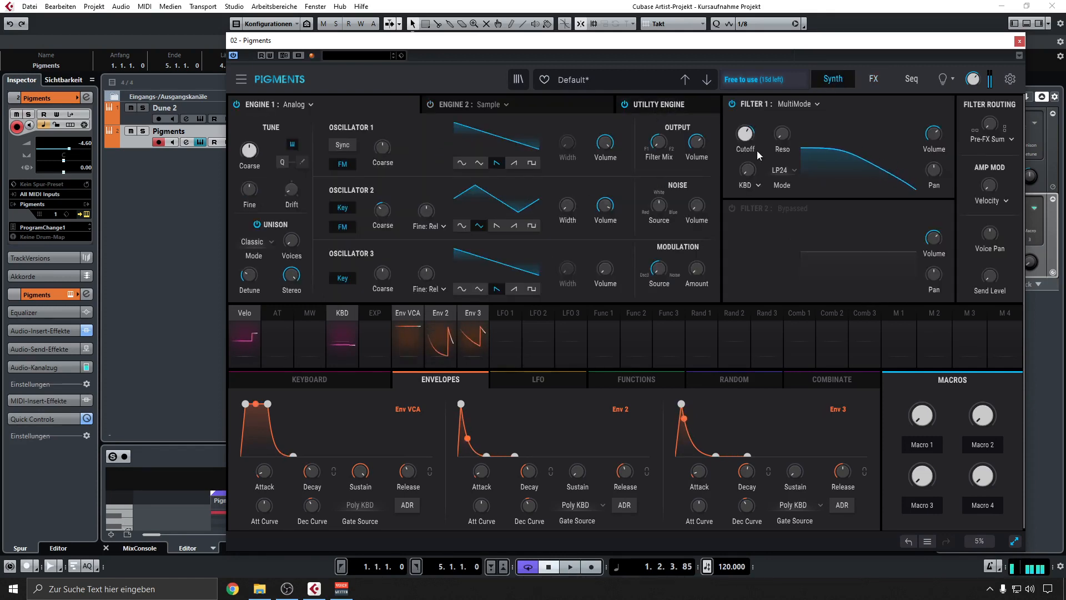
left_click(868, 80)
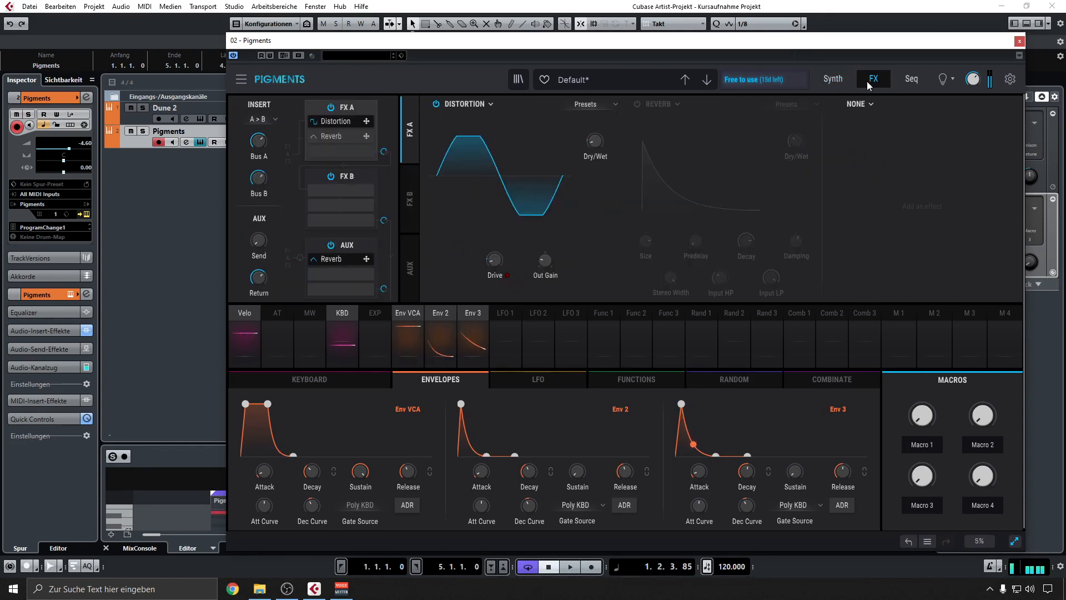
left_click(434, 103)
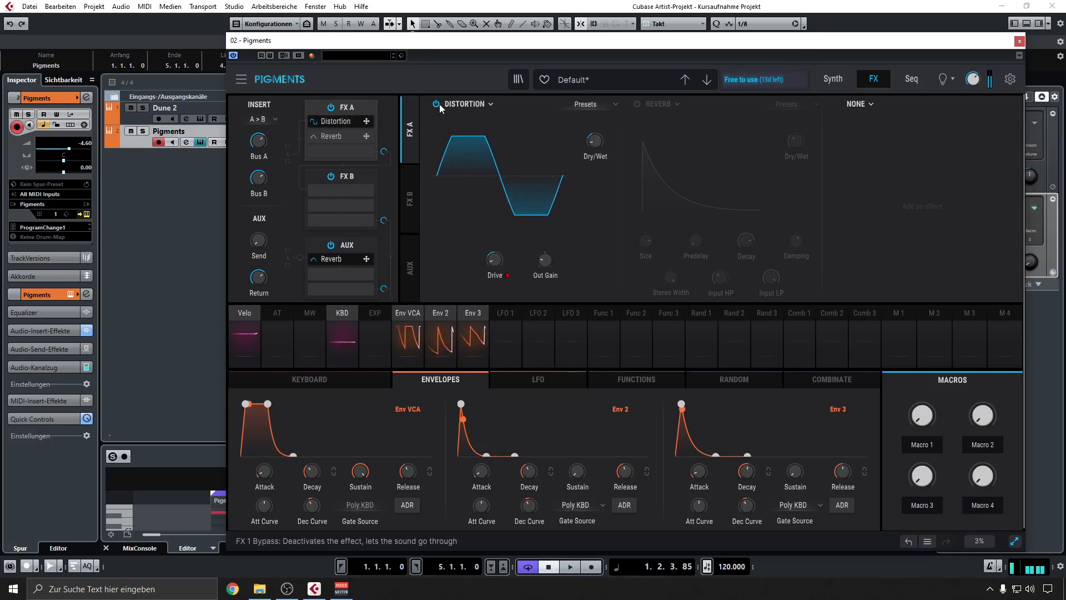
left_click(438, 104)
left_click(437, 104)
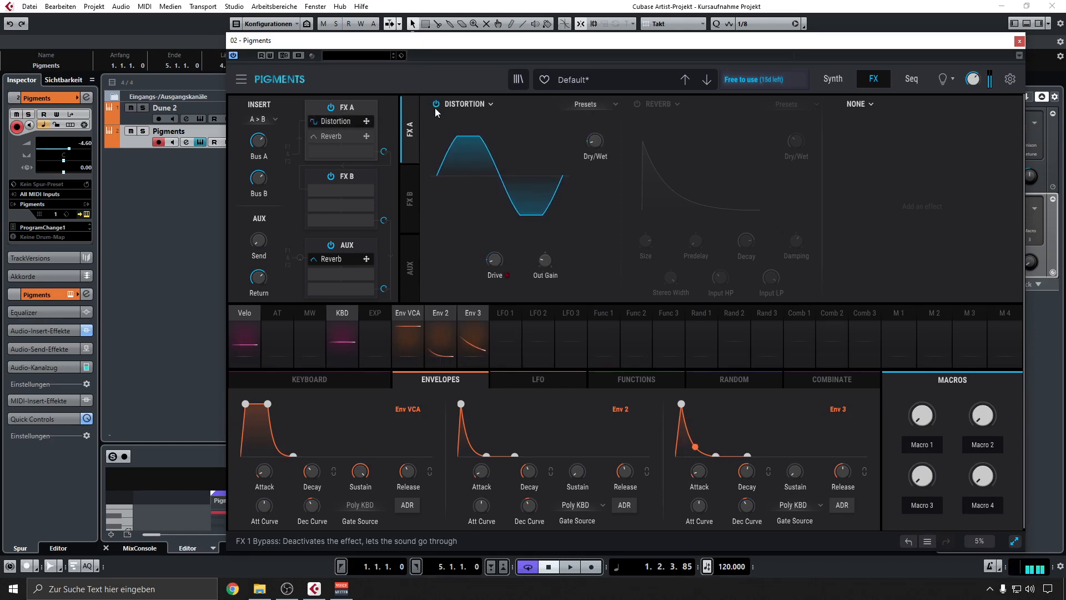
left_click(436, 104)
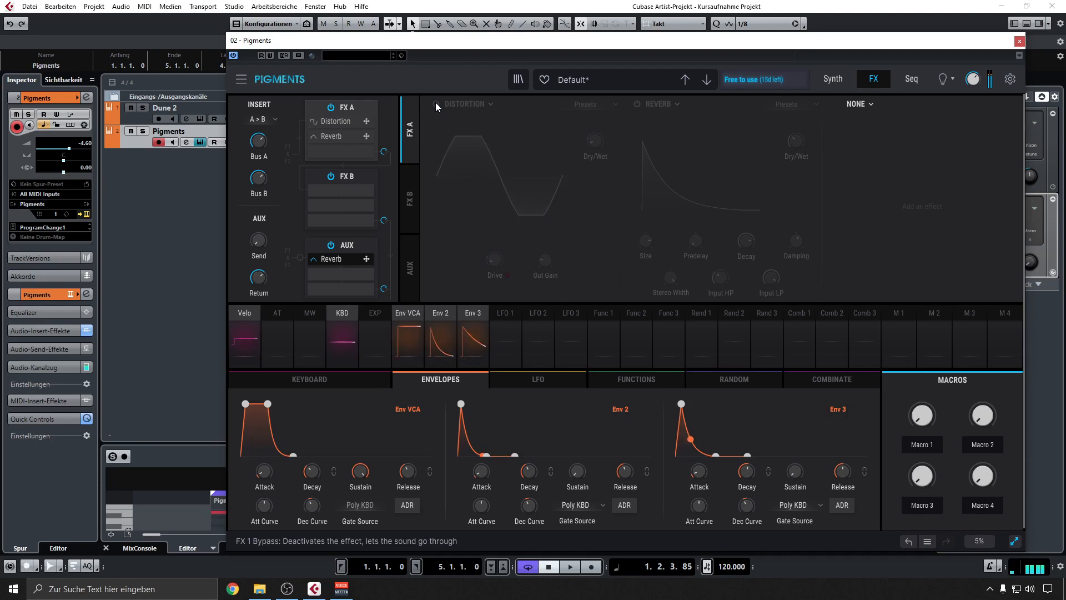
Re-enable the Distortion and modulate Filter 1's resonance with Env 2 at 0.08 while the clip plays
left_click(437, 105)
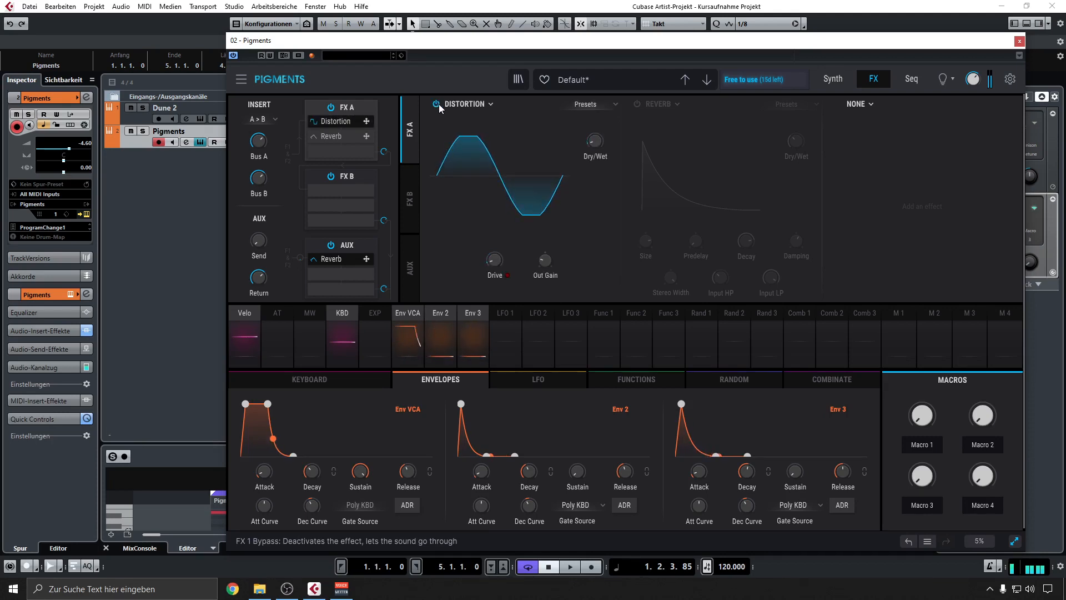
left_click(825, 85)
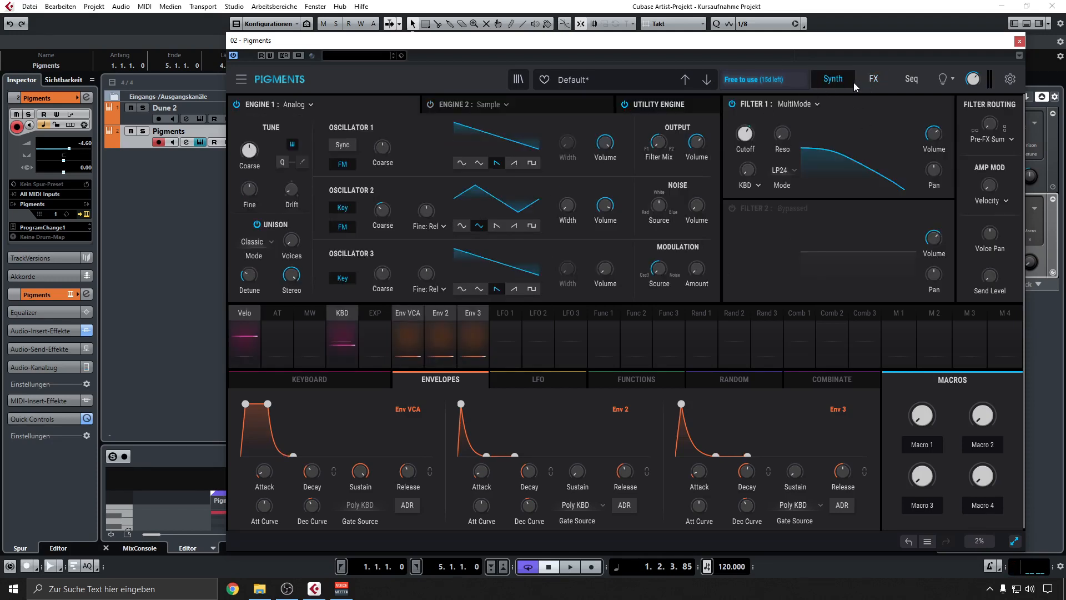
left_click(445, 315)
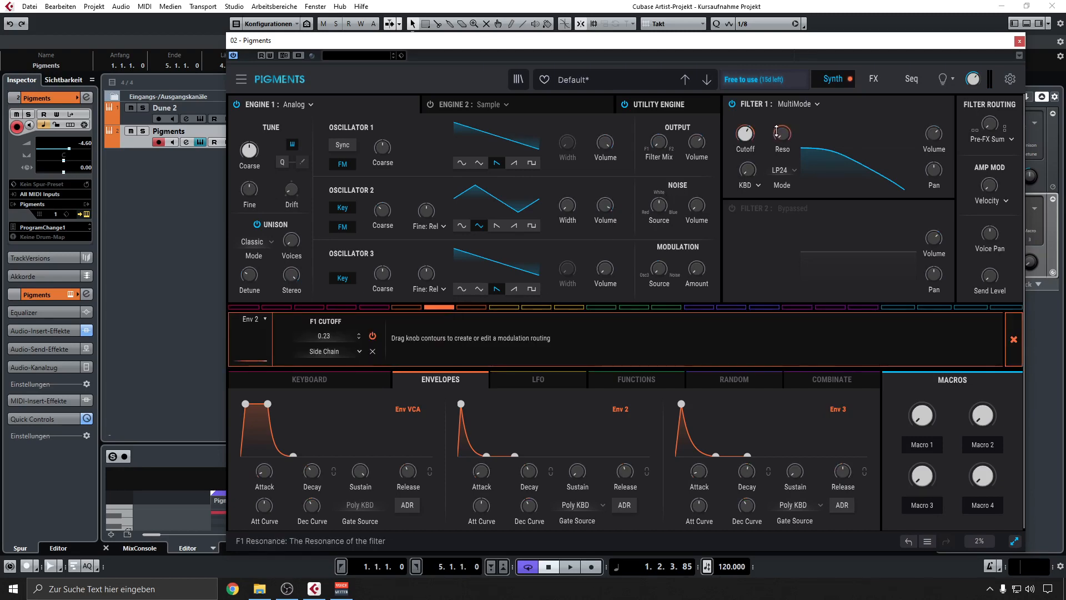
left_click_drag(772, 135, 772, 127)
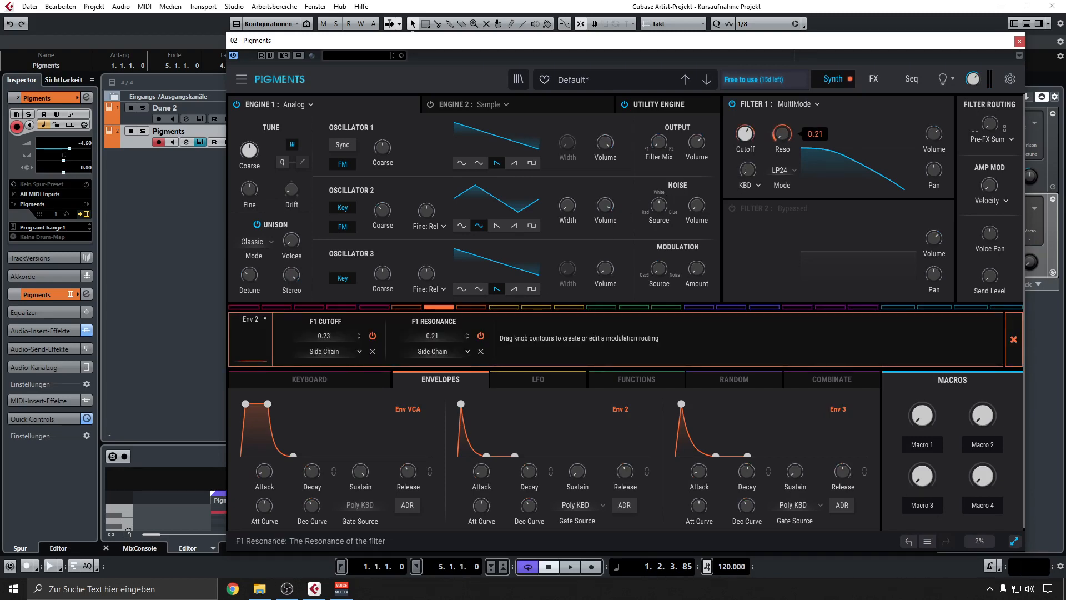
key("space")
mouse_move(771, 135)
left_mouse_down()
mouse_move(772, 118)
mouse_move(772, 136)
left_mouse_up()
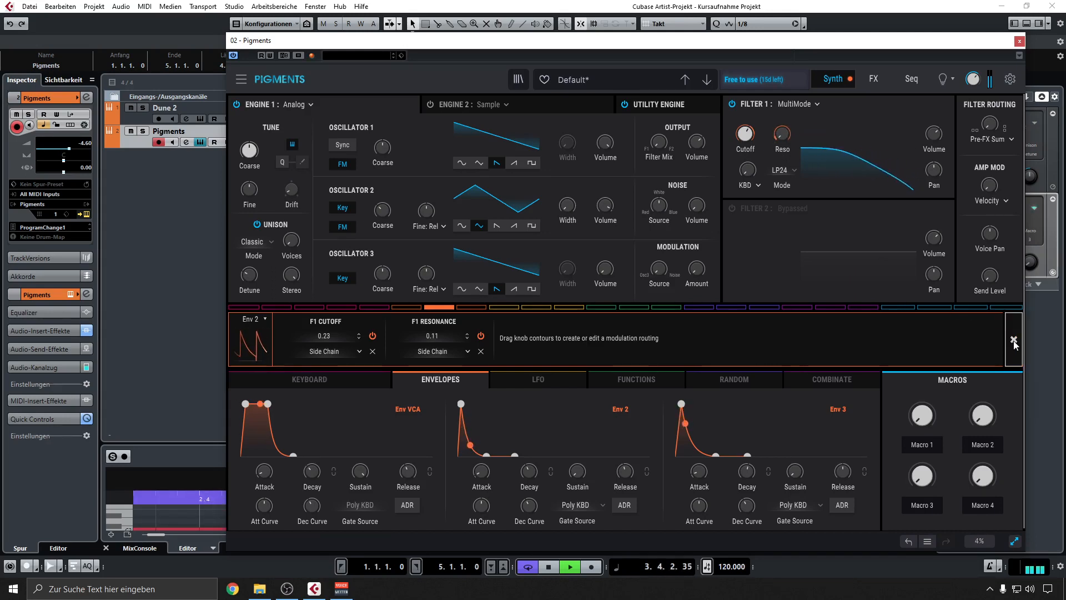
left_click_drag(773, 133, 772, 134)
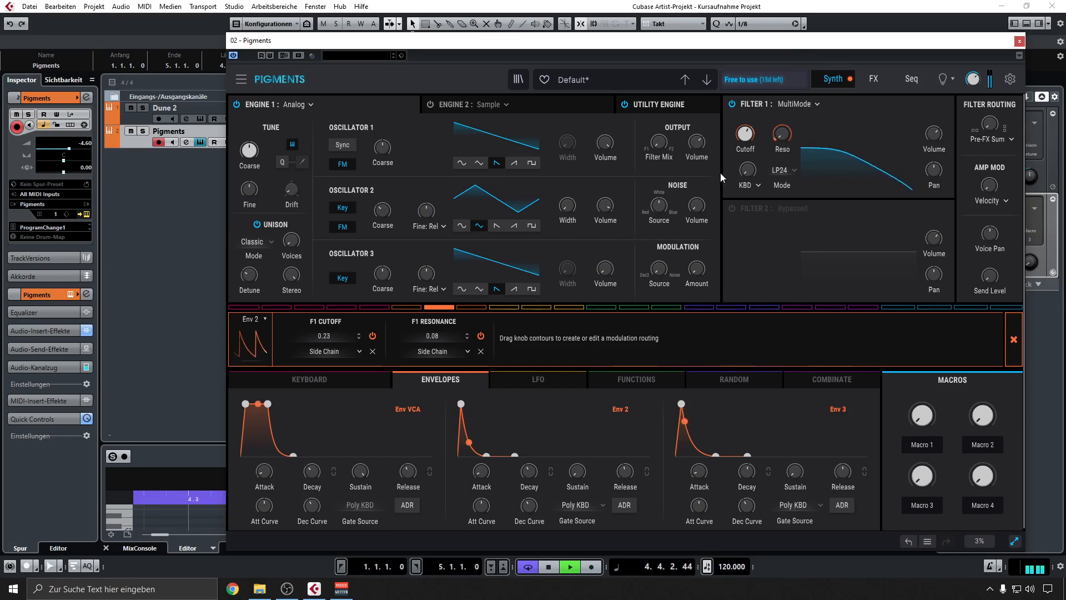
key("space")
left_click(1016, 344)
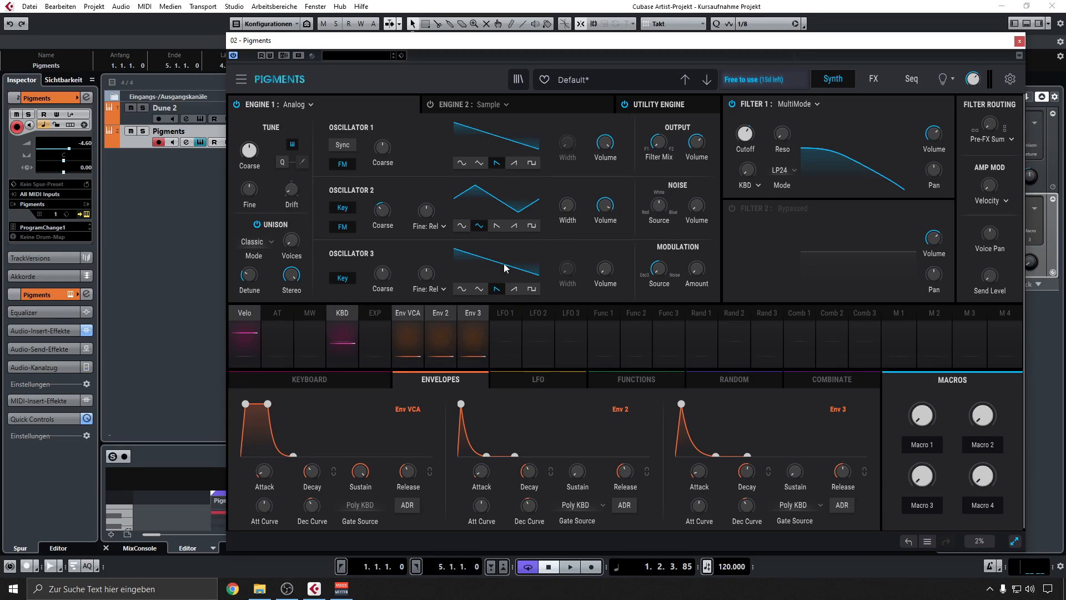
Play the clip, activate the second effect of FX A and replace its Reverb with a Param EQ
left_click(873, 80)
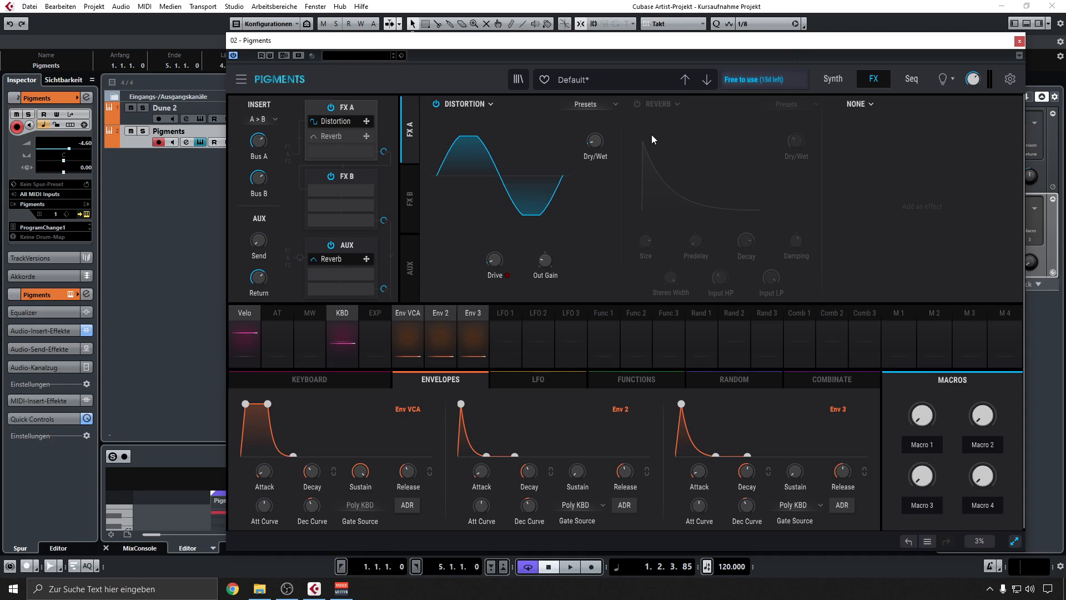
key("space")
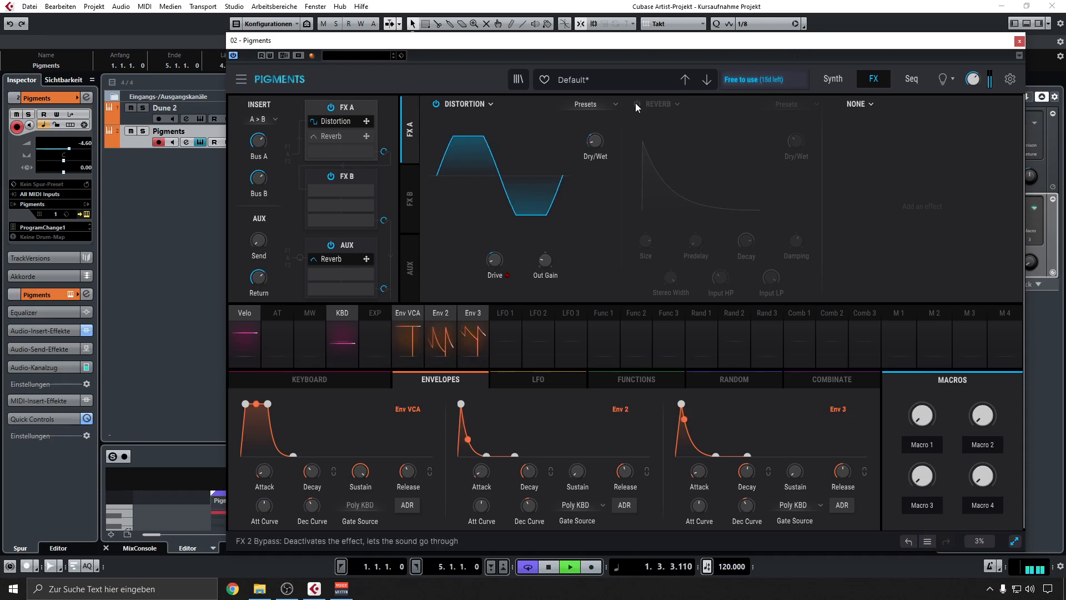
left_click(636, 104)
key("space")
left_click(676, 106)
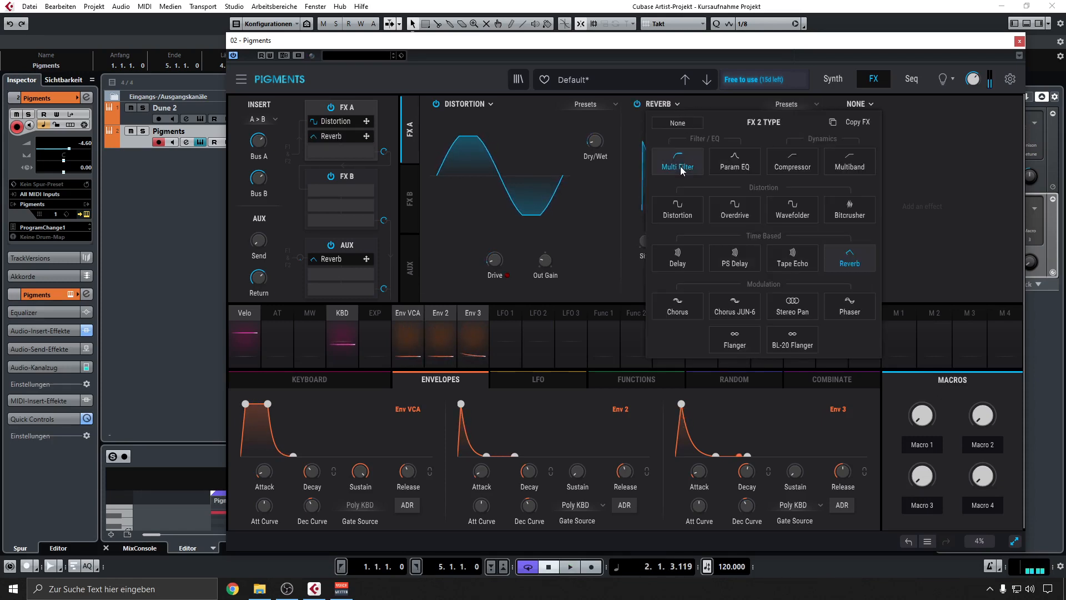
left_click(733, 168)
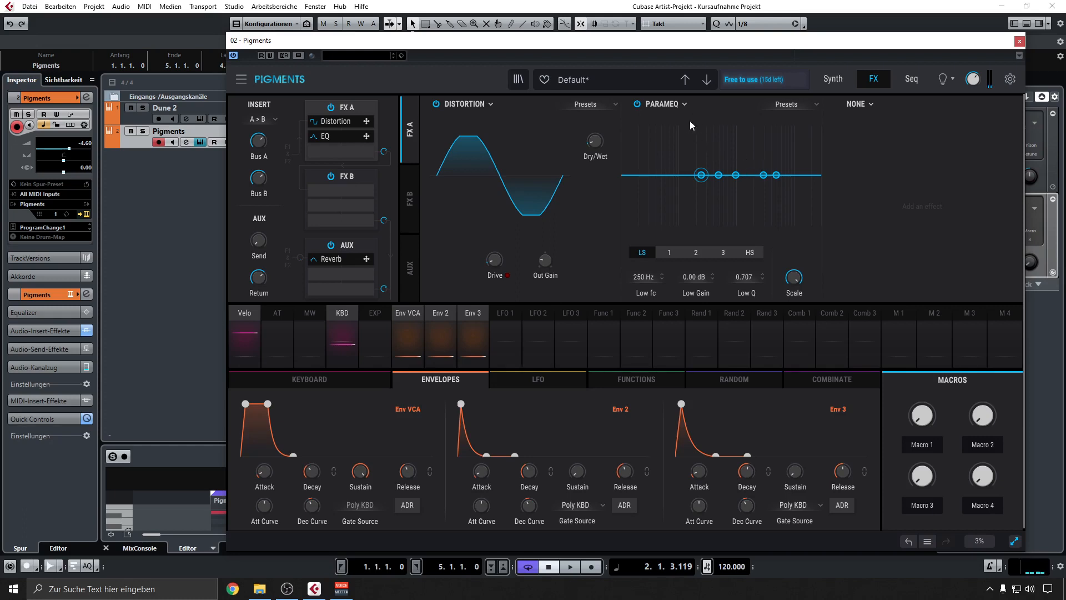
Cut the EQ's high shelf to about -5.95 dB at 3339 Hz during playback and move the EQ ahead of the Distortion
key("space")
left_click_drag(776, 175, 764, 209)
double_click(775, 191)
key("space")
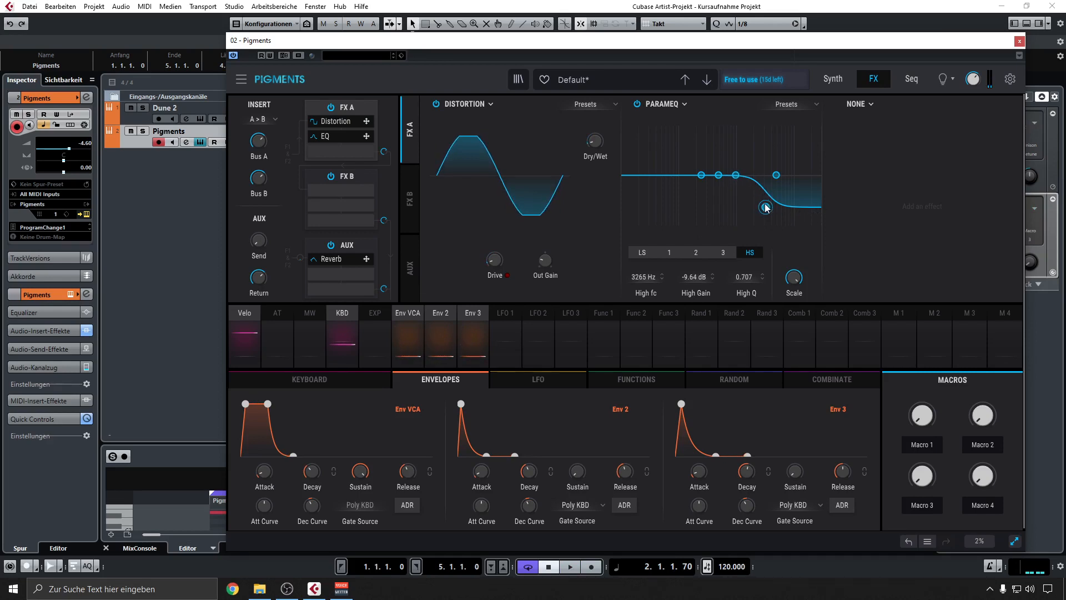
left_click_drag(765, 207, 760, 208)
key("space")
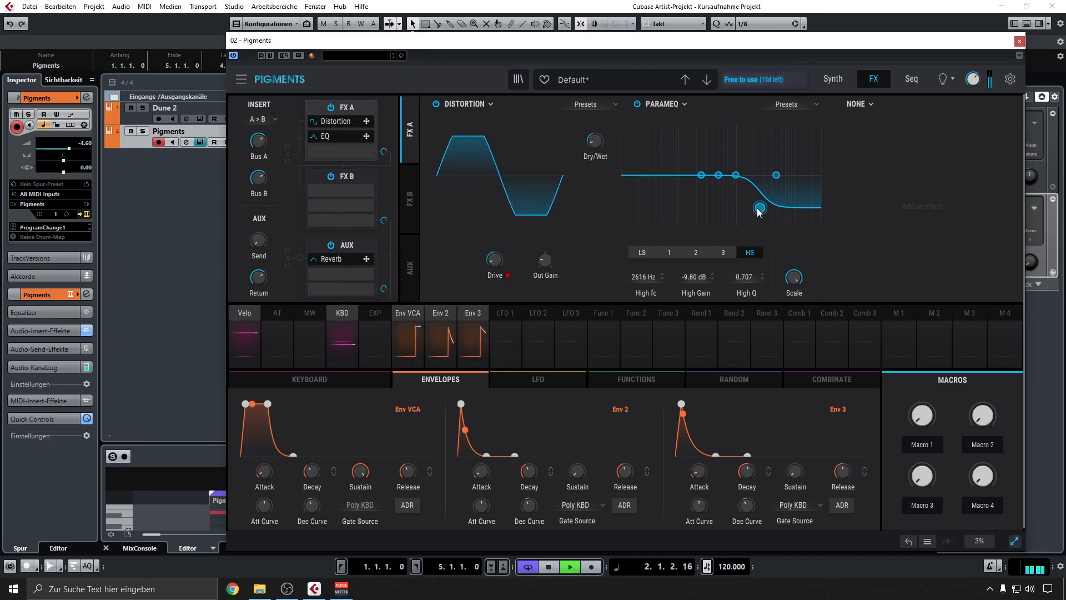
left_click_drag(759, 211, 765, 207)
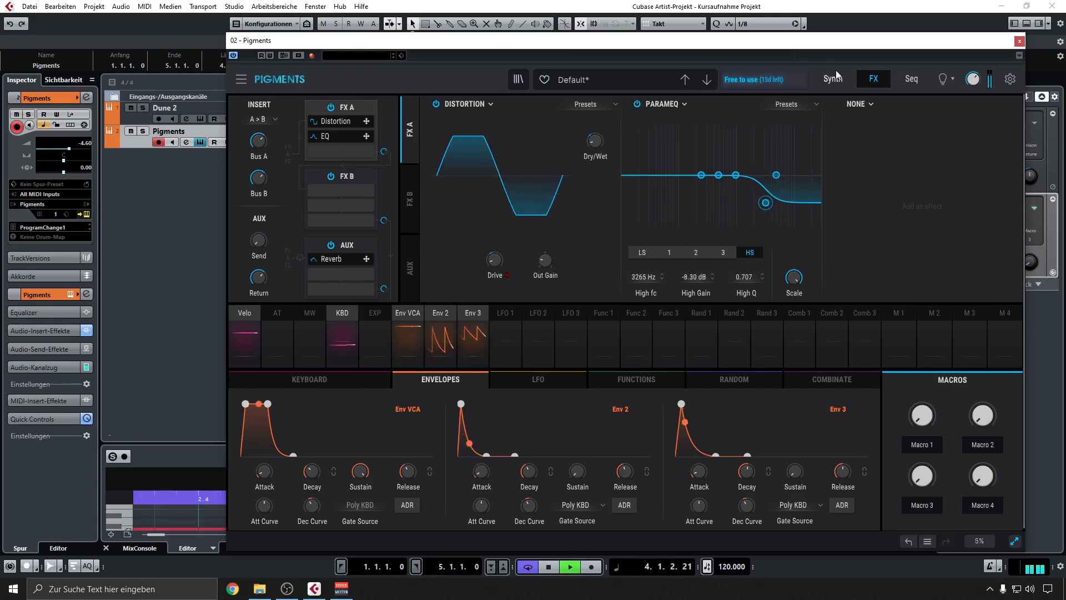
left_click_drag(765, 205, 766, 199)
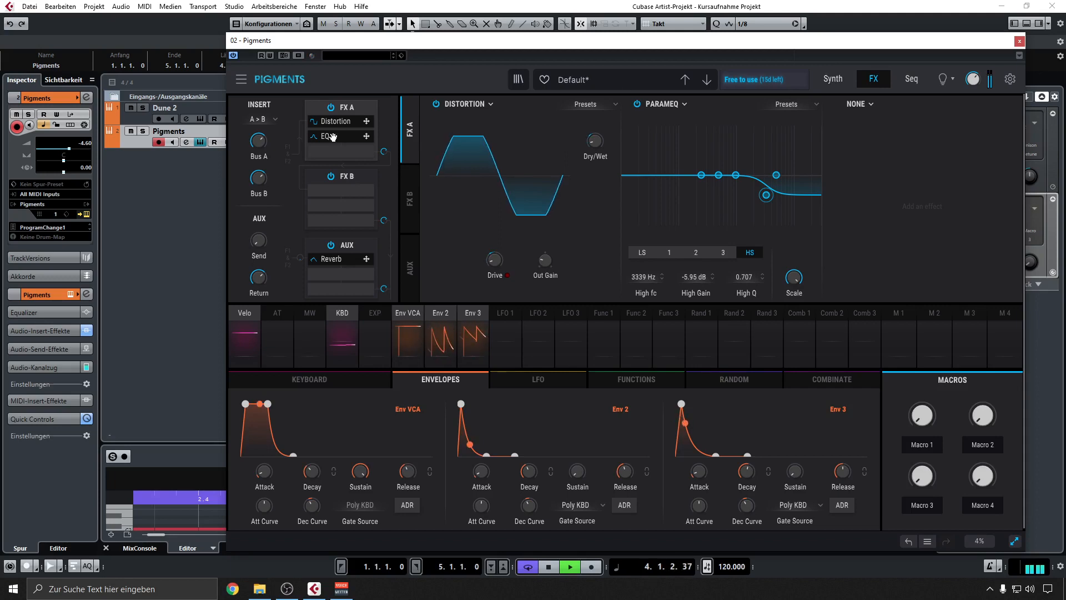
left_click_drag(332, 136, 349, 124)
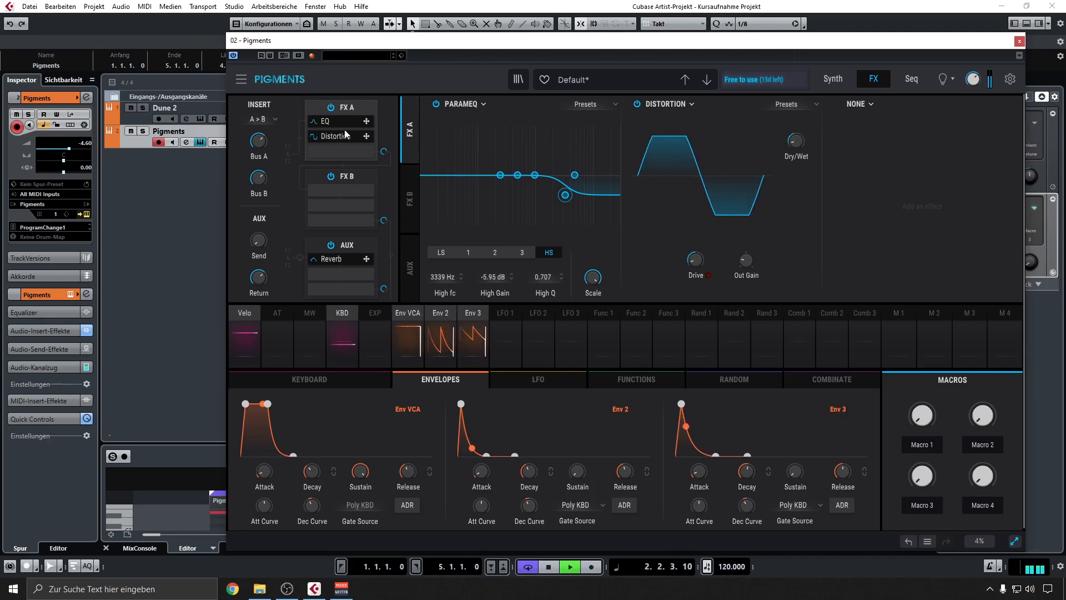
key("space")
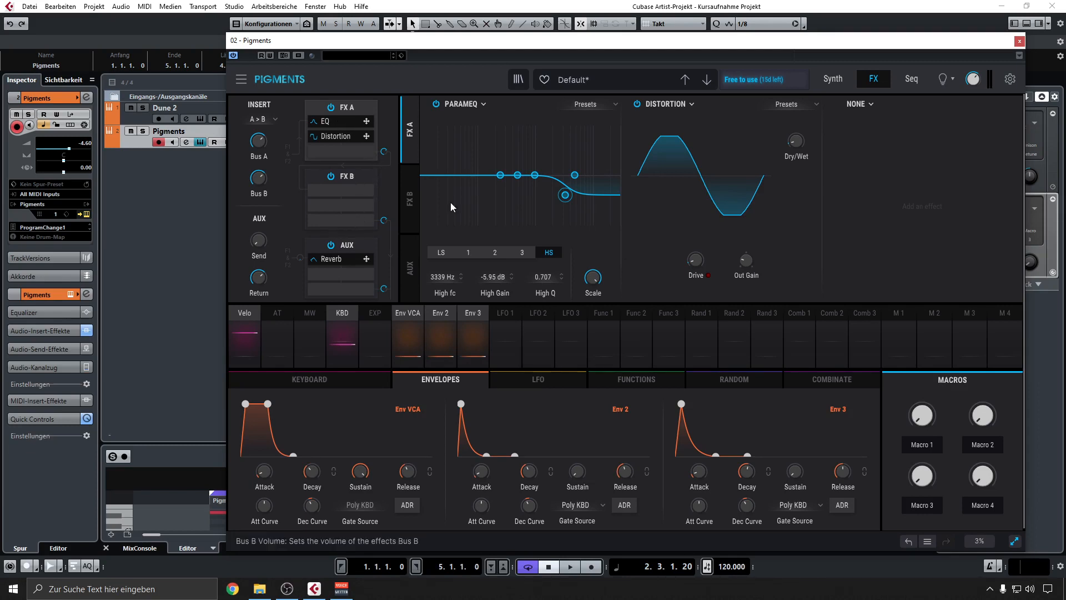
Switch Oscillator 3 to a square wave and adjust its width, tuning and volume by ear, bringing the volume to about -9.77 dB
left_click(833, 79)
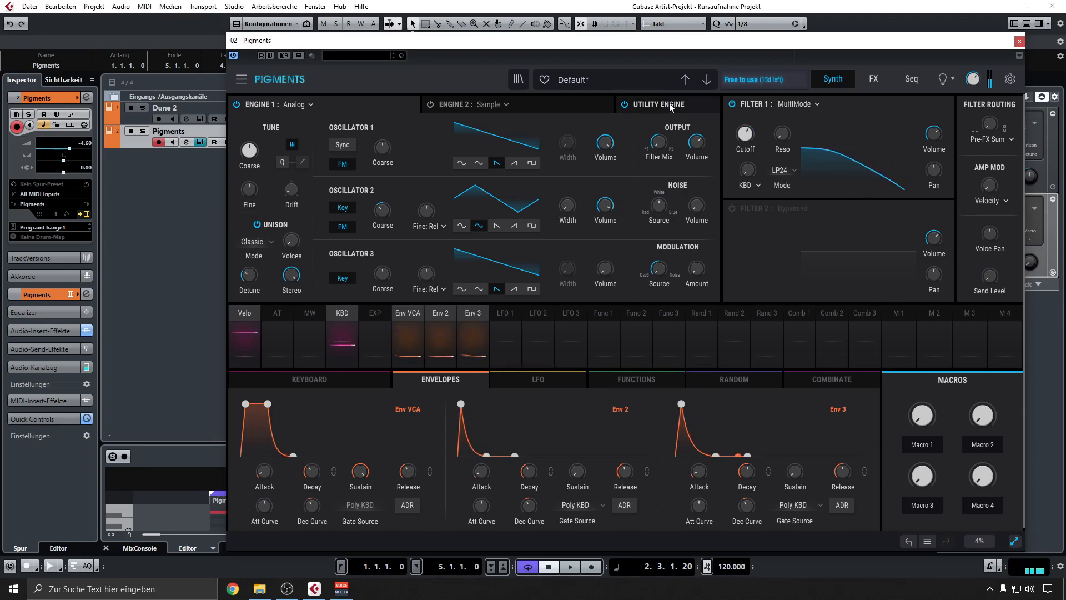
mouse_move(608, 275)
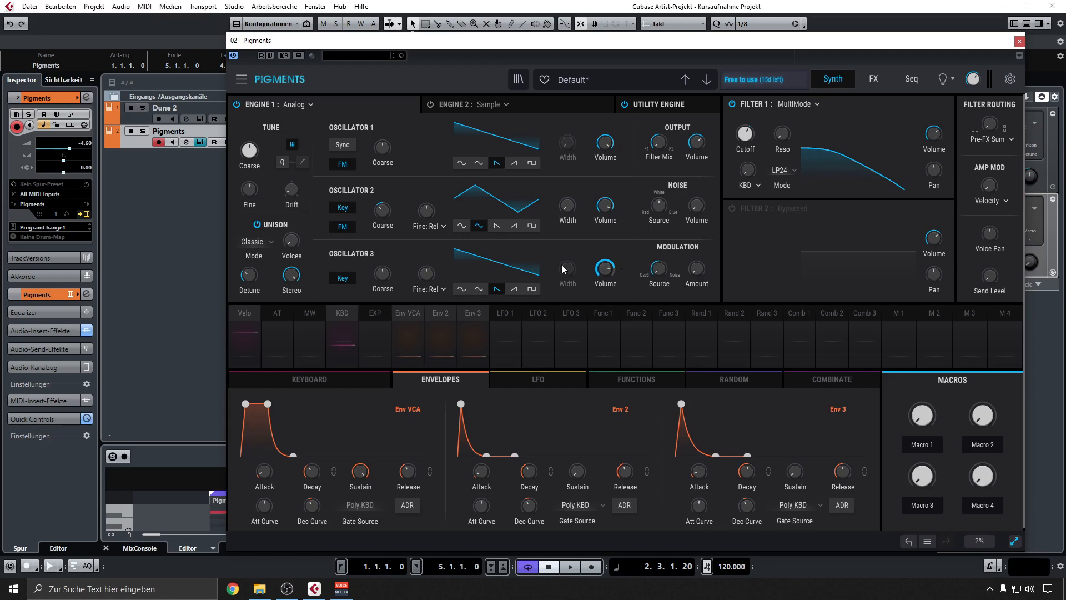
left_click(532, 289)
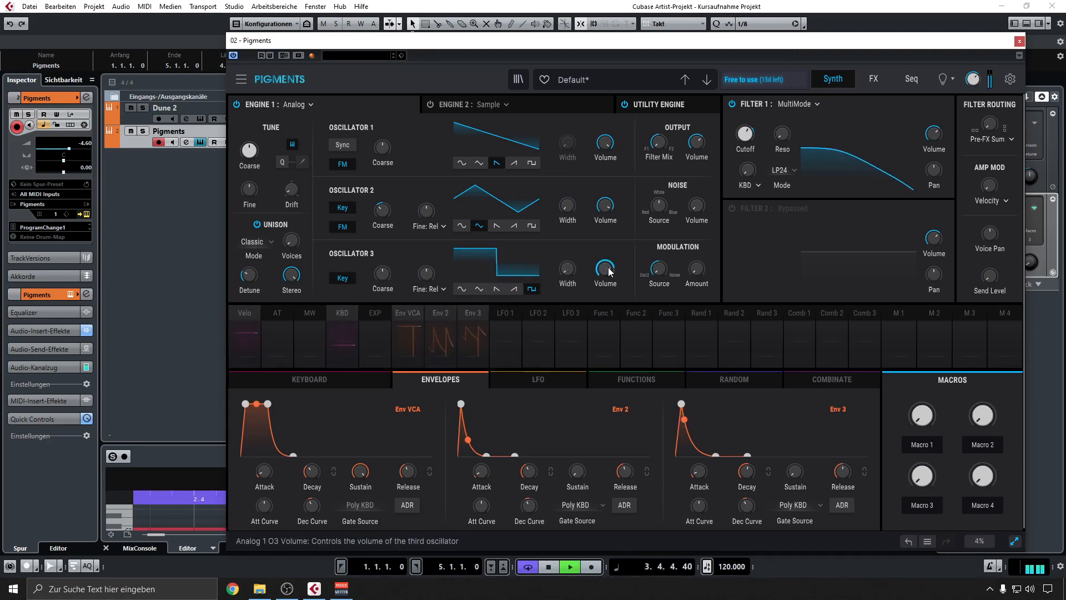
mouse_move(567, 268)
left_click_drag(567, 269, 604, 282)
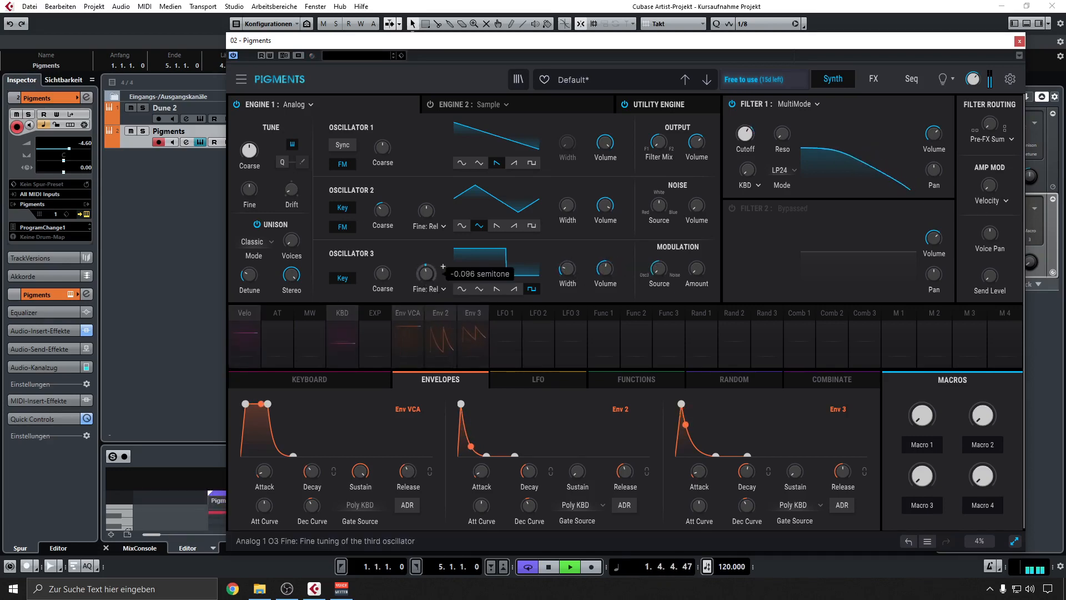
left_click_drag(425, 273, 382, 298)
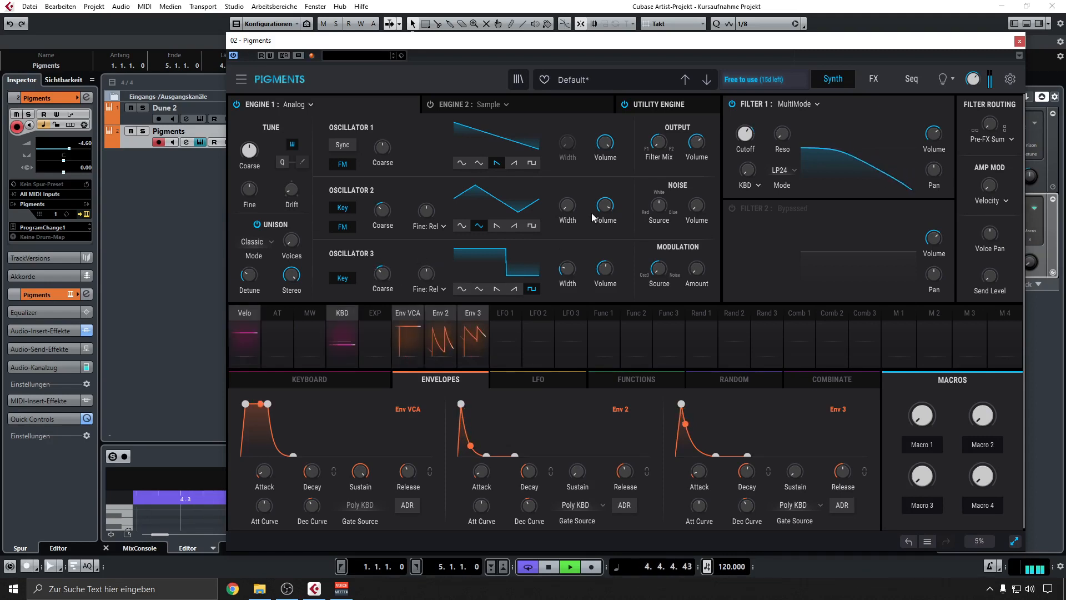
left_click_drag(603, 269, 604, 247)
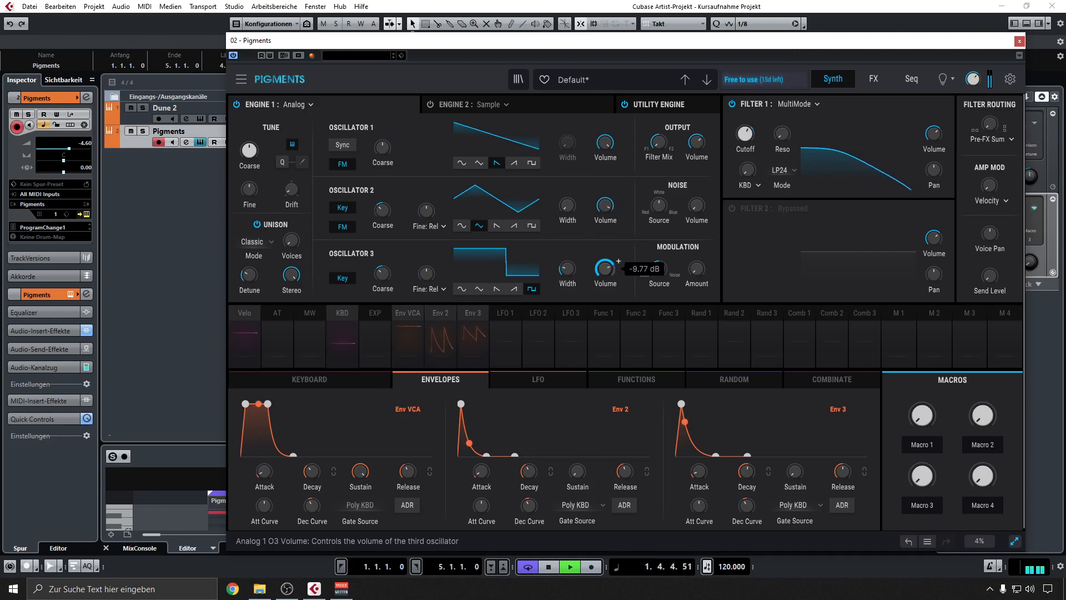
Reset Oscillator 3's width, compare the saw and sine waveforms with the square, and keep the square wave
double_click(567, 272)
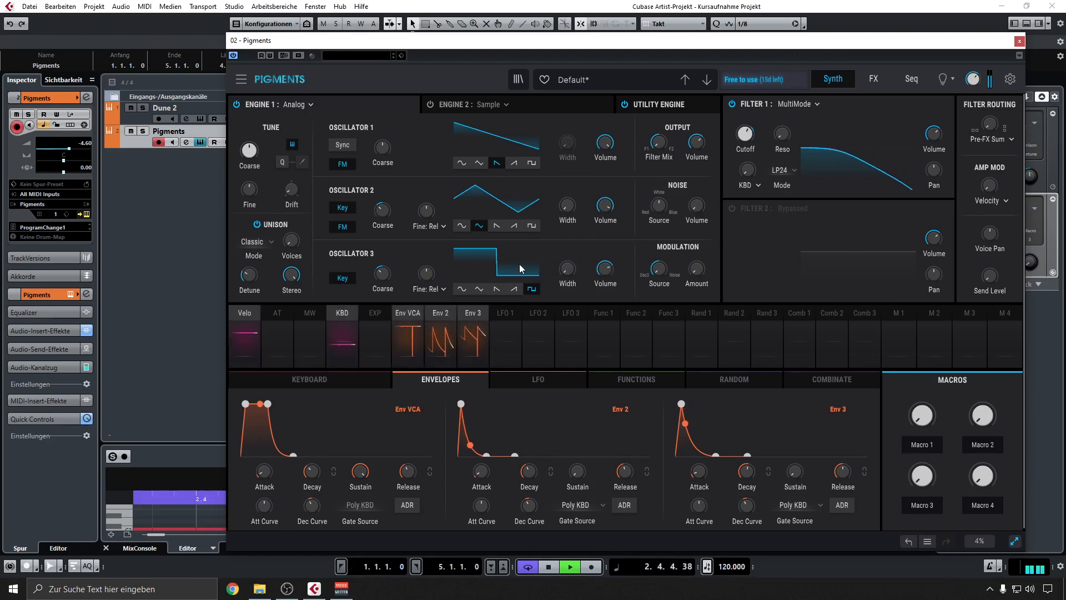
left_click(496, 289)
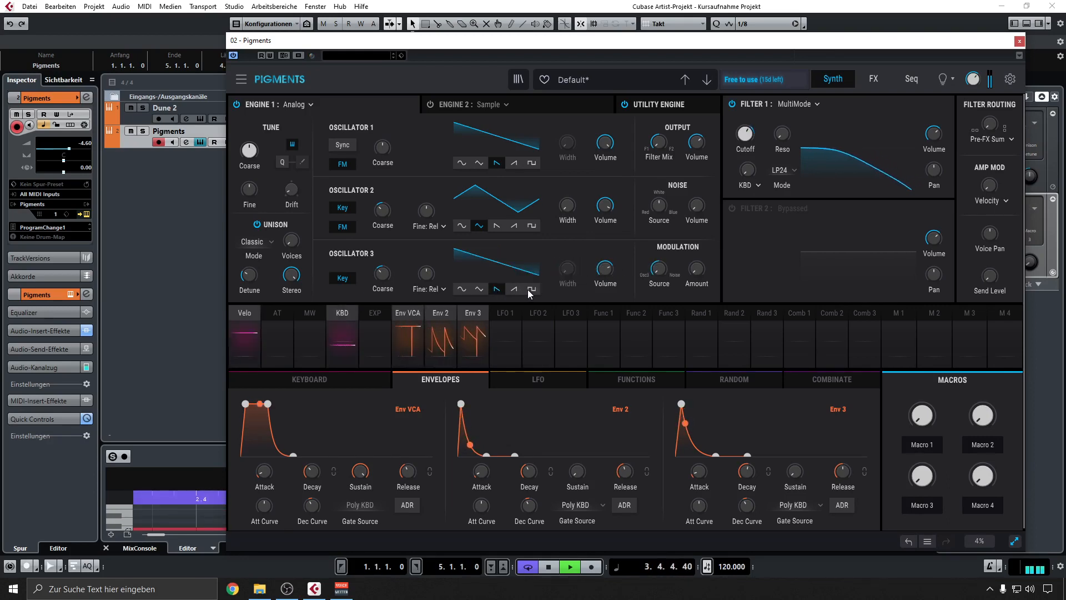
left_click(461, 288)
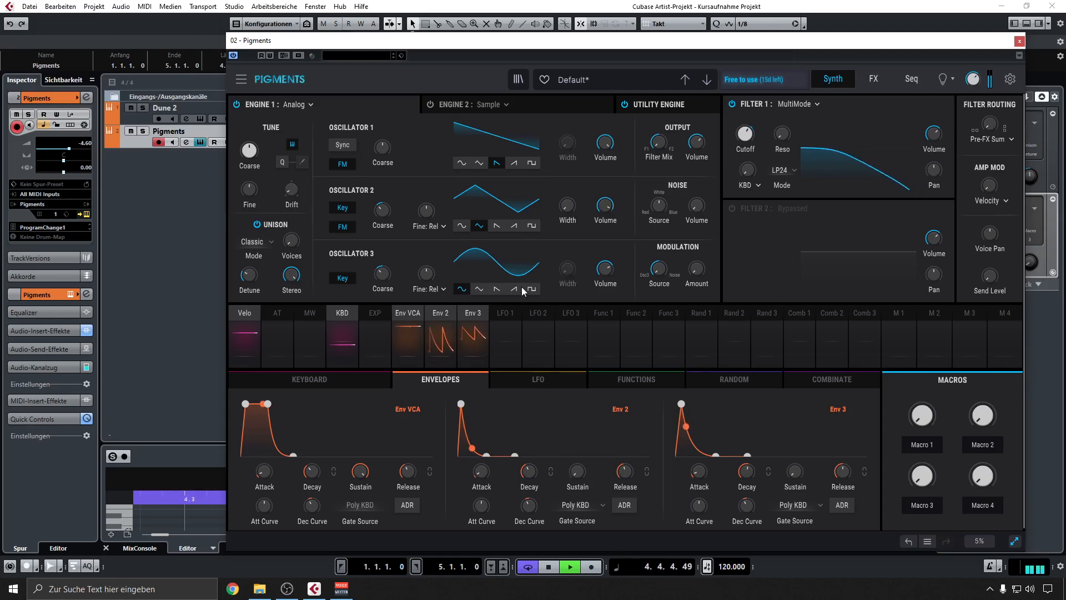
left_click(532, 288)
mouse_move(618, 261)
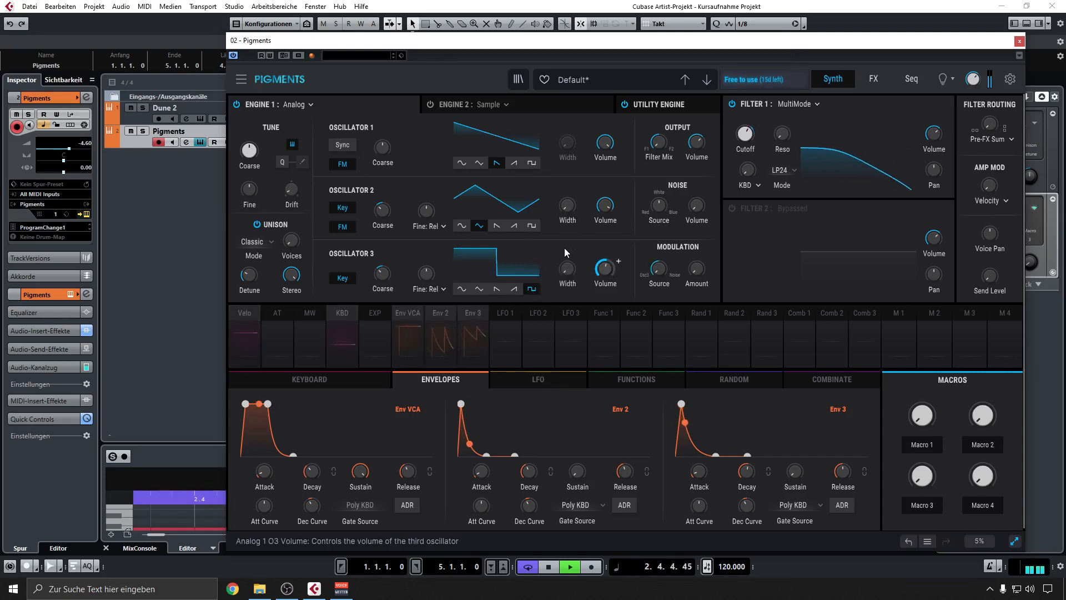
key("space")
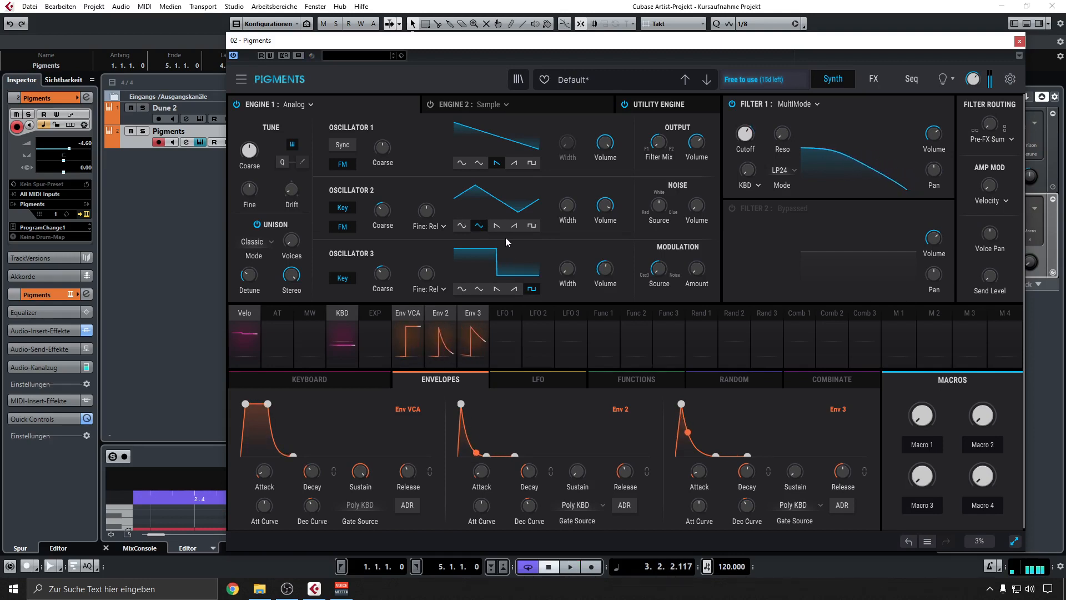
Silence Oscillators 1 and 2 to audition Oscillator 3 alone, trim its volume, and bring the other two back up
left_click_drag(600, 139, 599, 222)
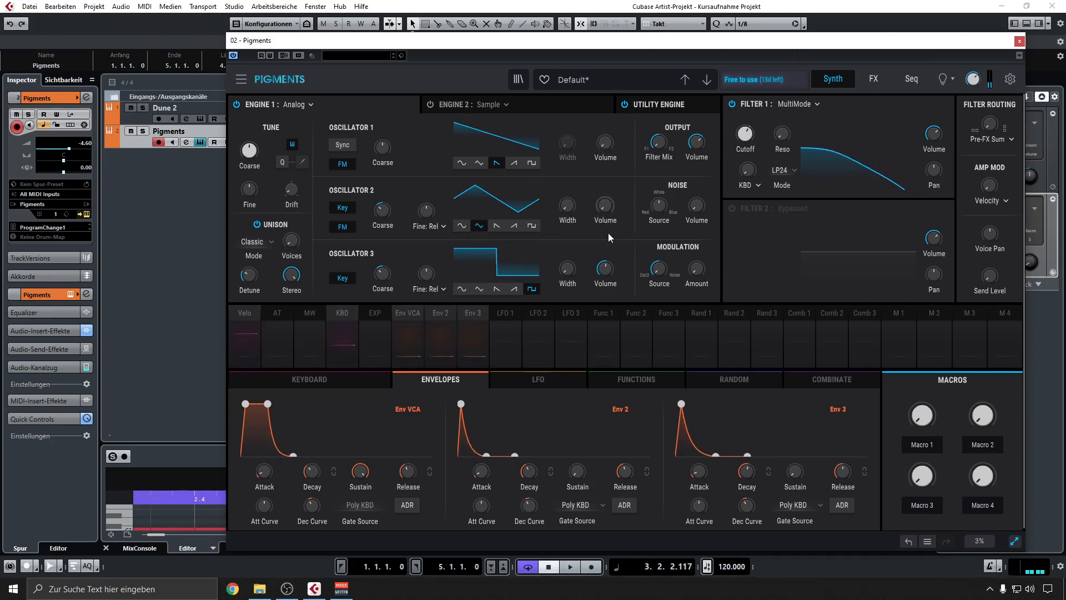
left_click_drag(609, 265, 609, 261)
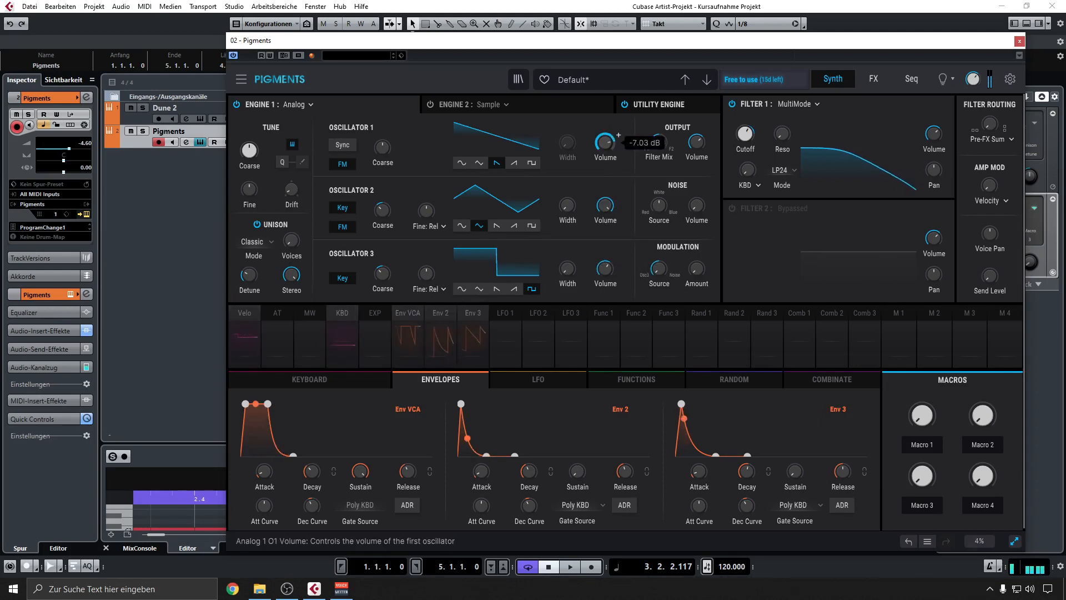
scroll(618, 135, "up", 5)
left_click_drag(603, 142, 604, 148)
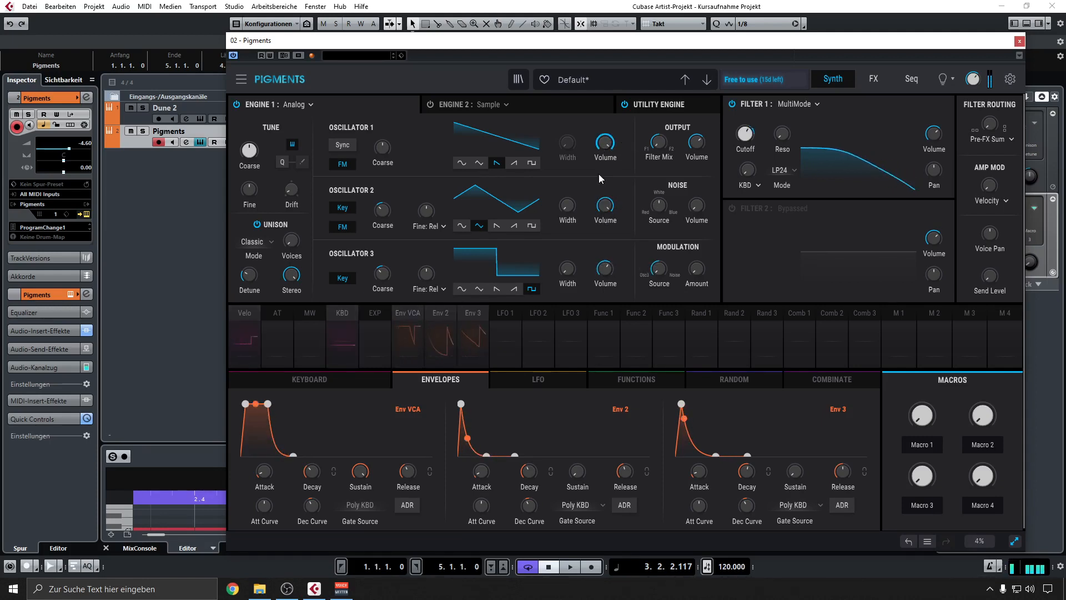
left_click_drag(596, 210, 596, 222)
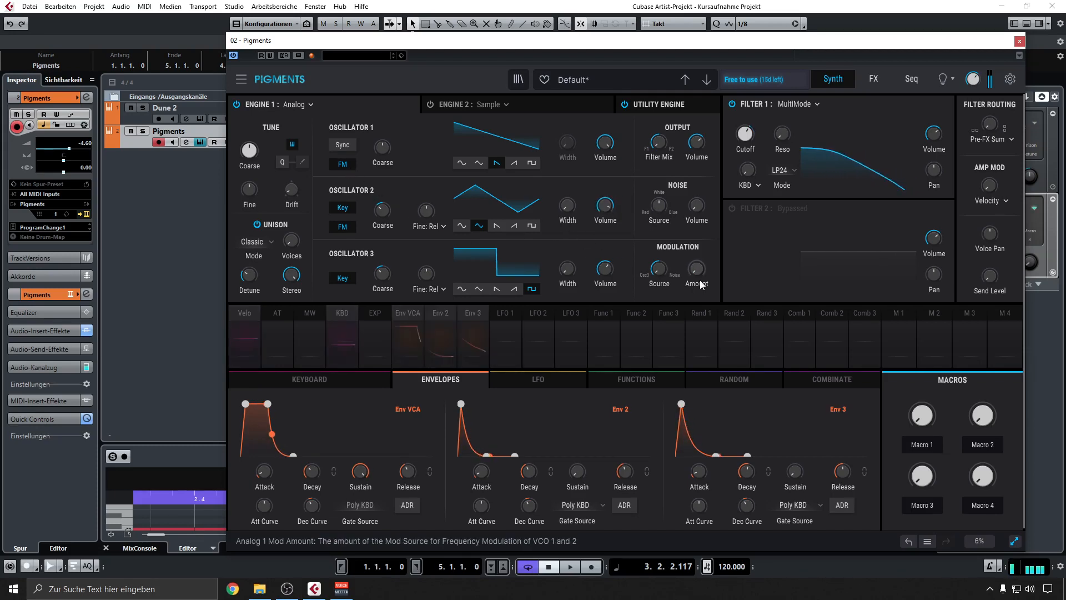
Set the frequency modulation amount for Oscillators 1 and 2 to about 0.004 and fine-tune it while the clip plays
left_click_drag(696, 273, 695, 271)
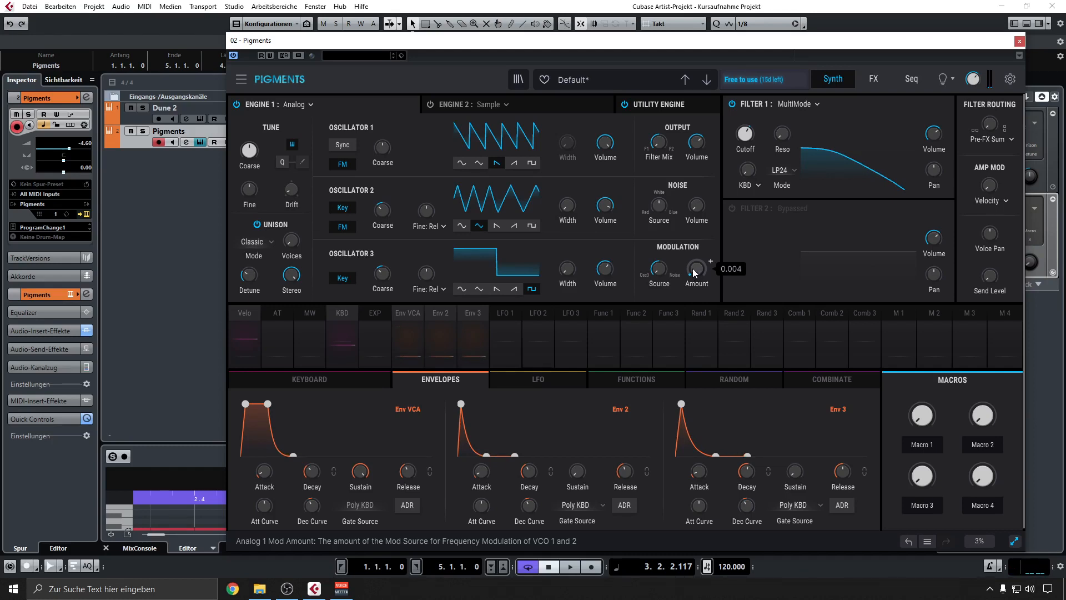
key("space")
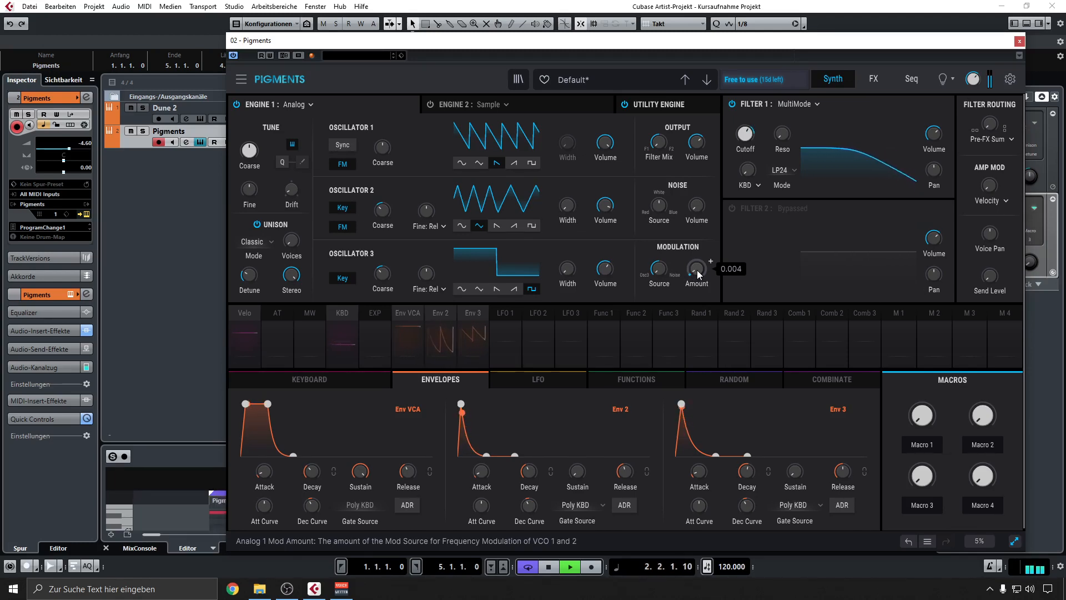
mouse_move(697, 270)
left_mouse_down()
mouse_move(697, 238)
mouse_move(697, 268)
left_mouse_up()
key("space")
key("space")
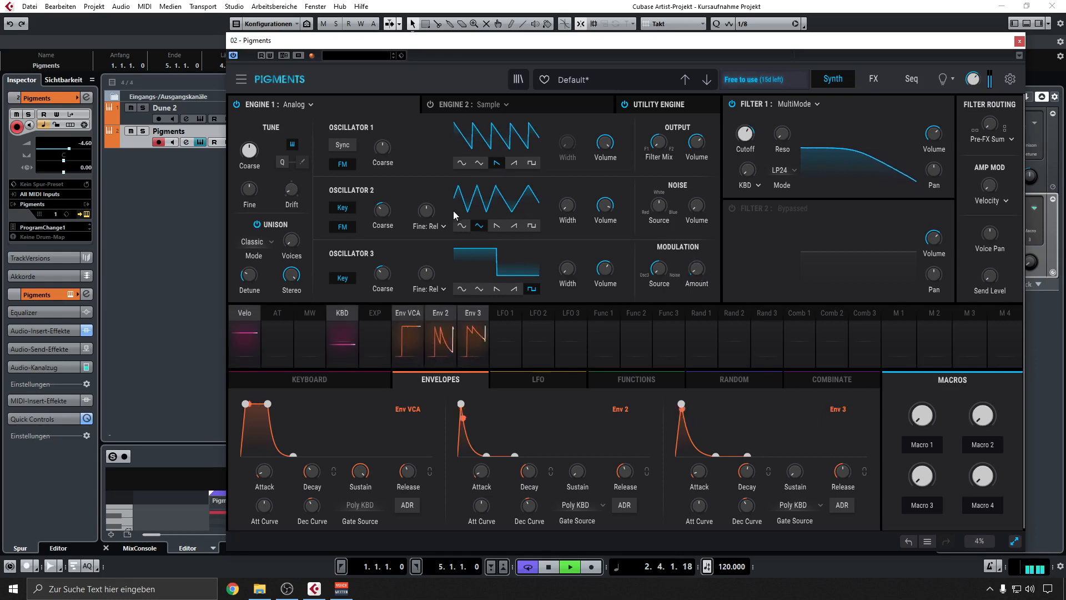
Adjust Engine 1's pitch drift by ear, bringing it to about 0.039, and restart playback to check it
left_click_drag(290, 189, 291, 190)
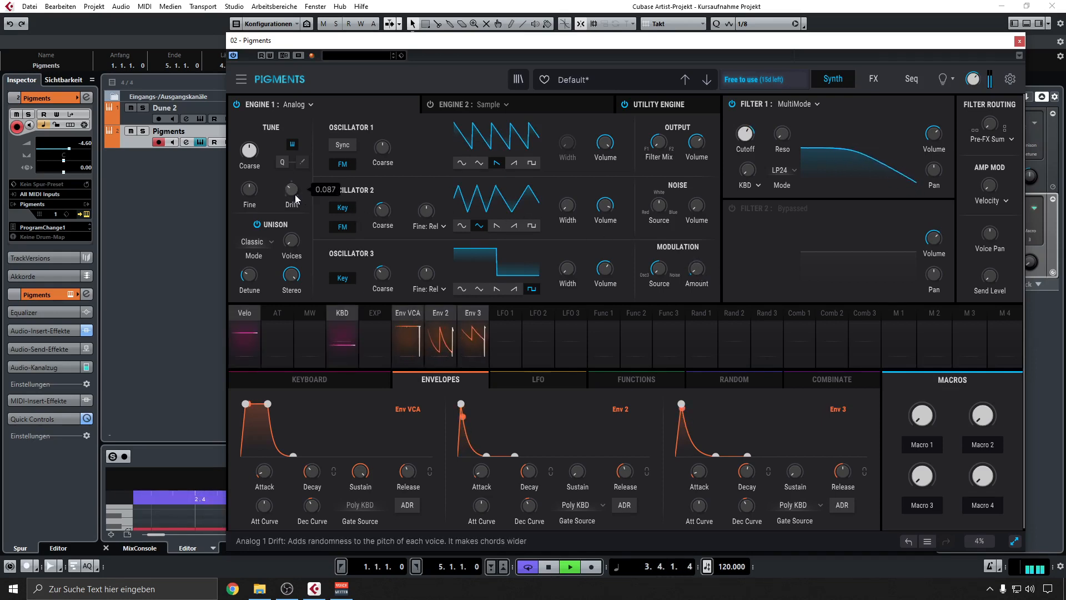
mouse_move(291, 190)
left_mouse_down()
mouse_move(291, 199)
mouse_move(291, 191)
left_mouse_up()
key("space")
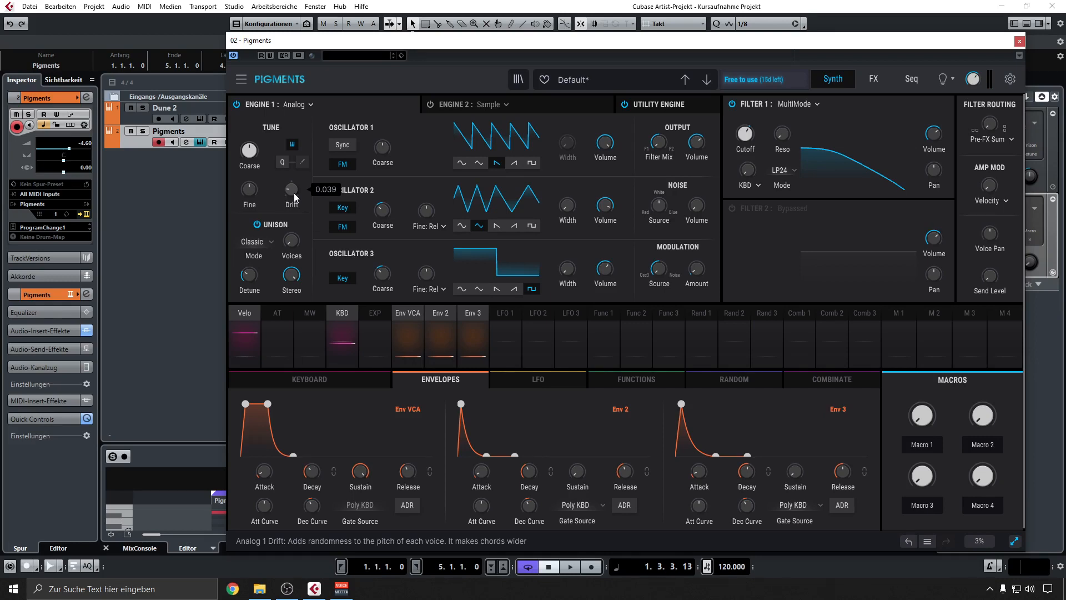
key("space")
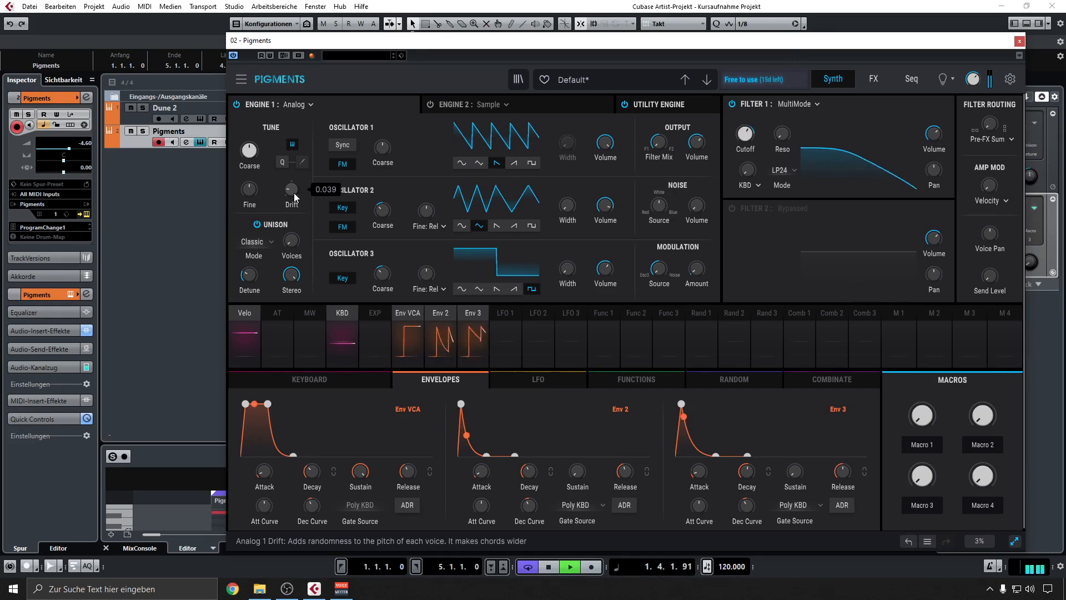
Try a different fine tuning for Engine 1 and reset it to 0.00 semitones
left_click_drag(249, 188, 249, 152)
double_click(250, 188)
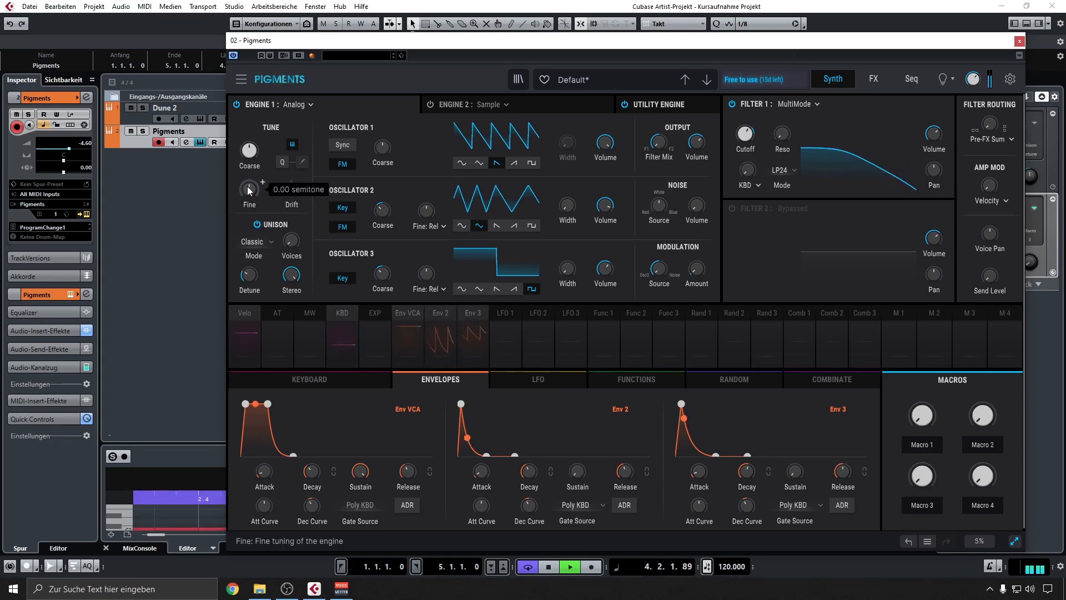
left_click(293, 190)
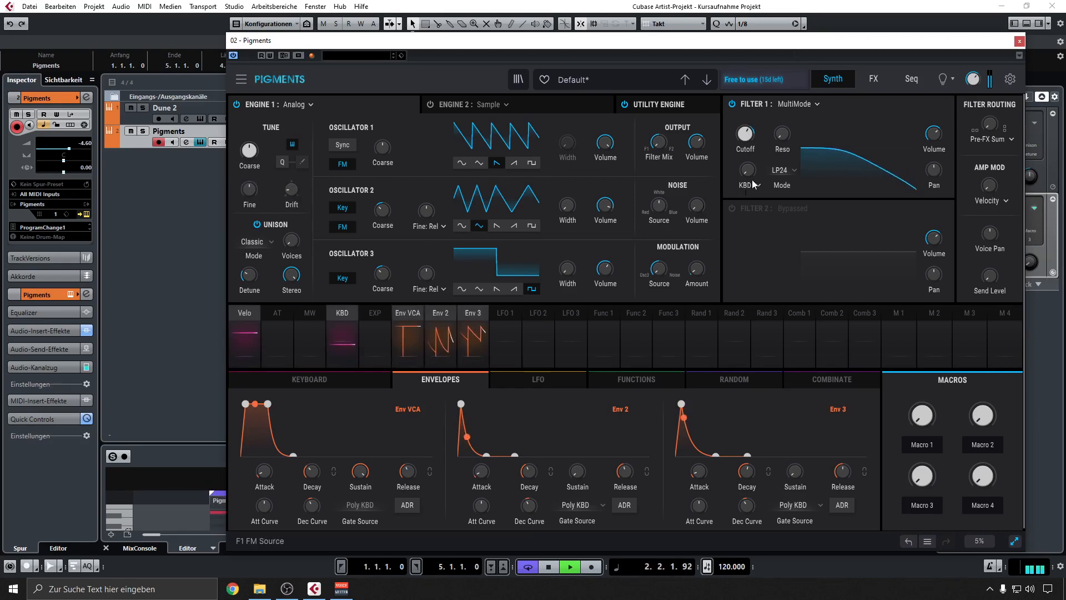
mouse_move(782, 135)
left_mouse_down()
mouse_move(781, 122)
mouse_move(782, 135)
left_mouse_up()
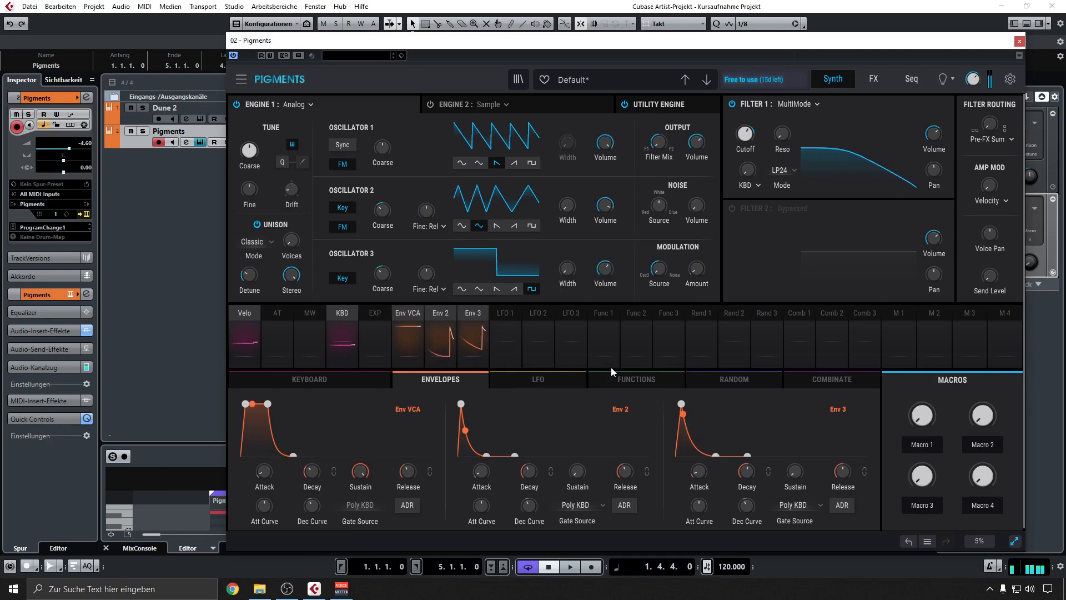
left_click(362, 382)
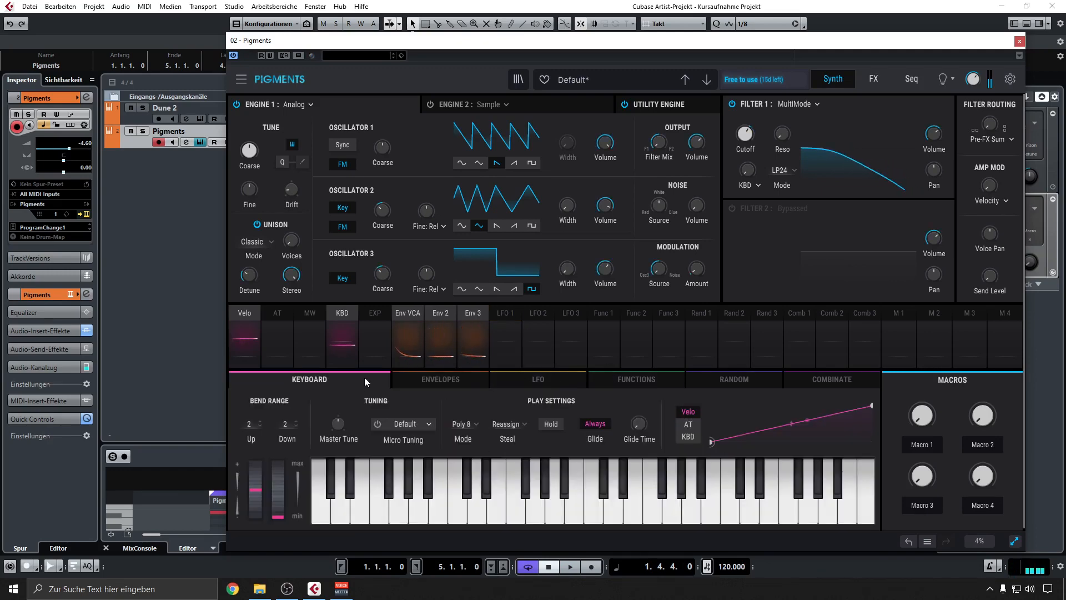
left_click(440, 382)
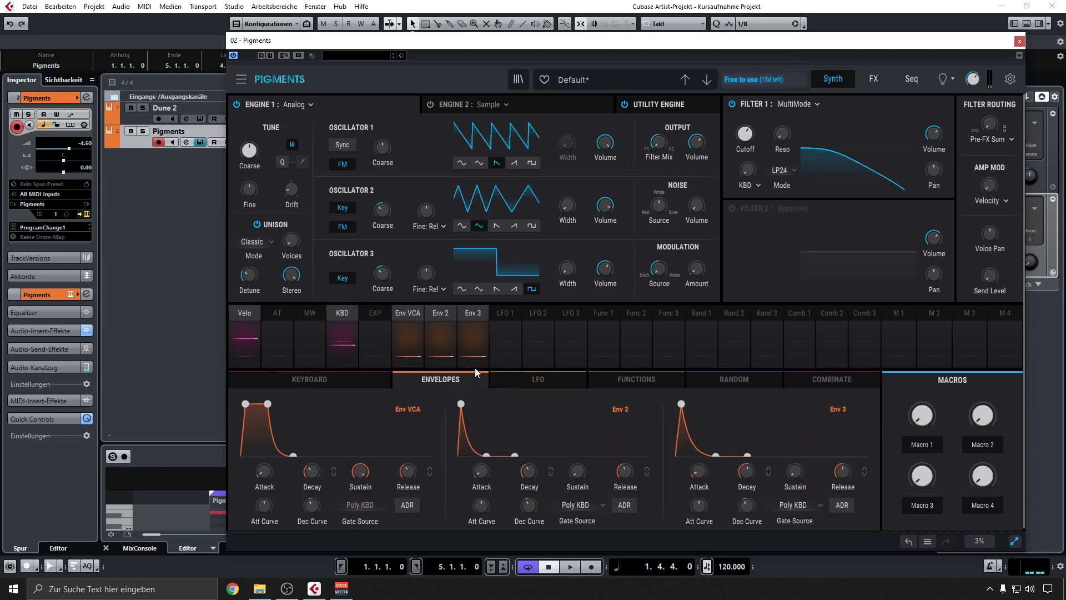
left_click(538, 382)
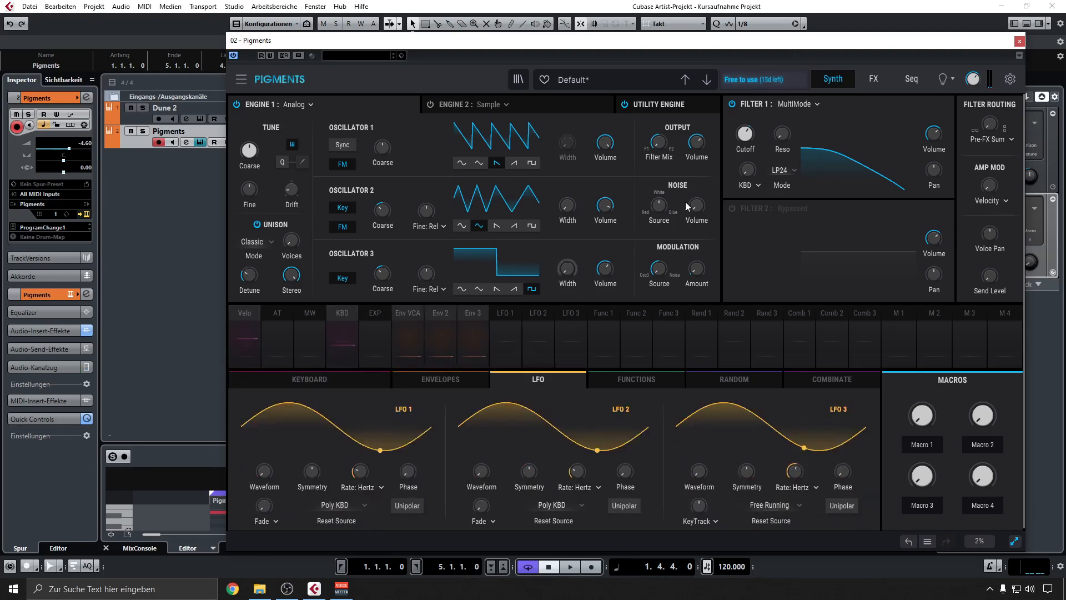
left_click(875, 81)
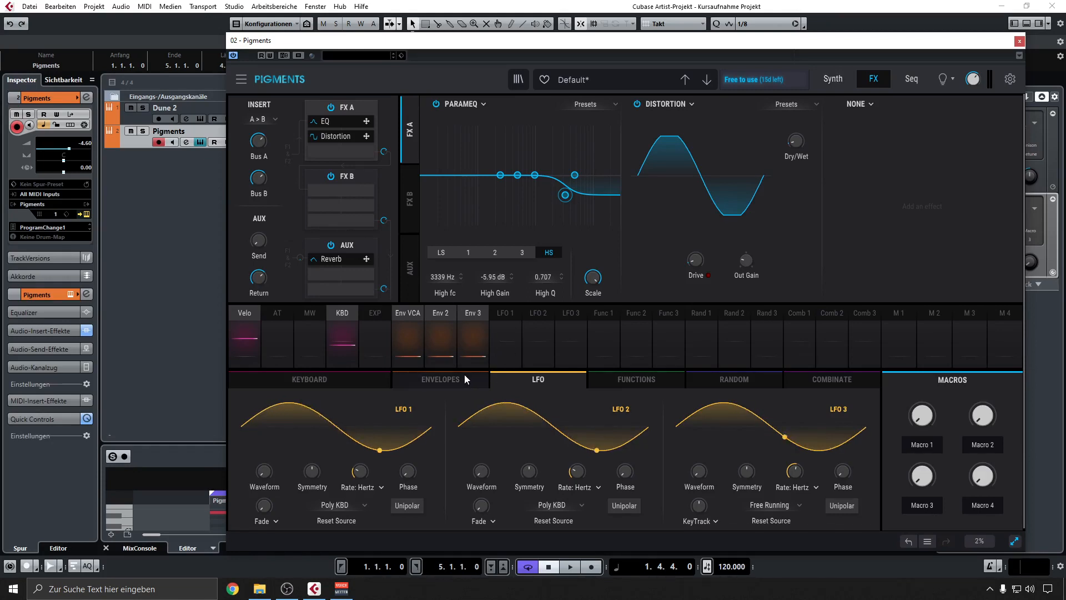
left_click(465, 379)
left_click(837, 81)
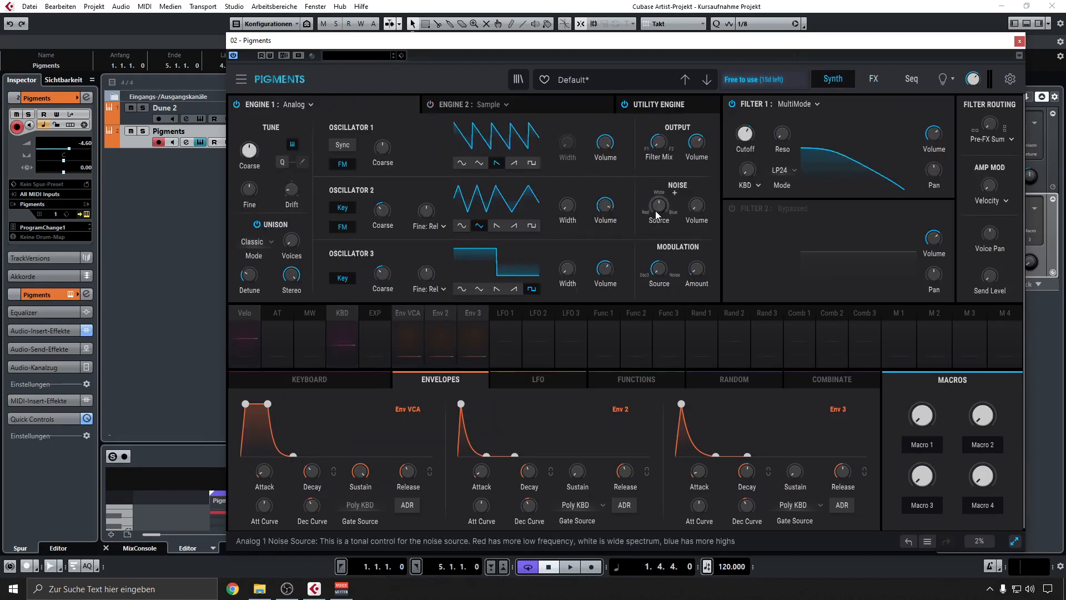
mouse_move(657, 215)
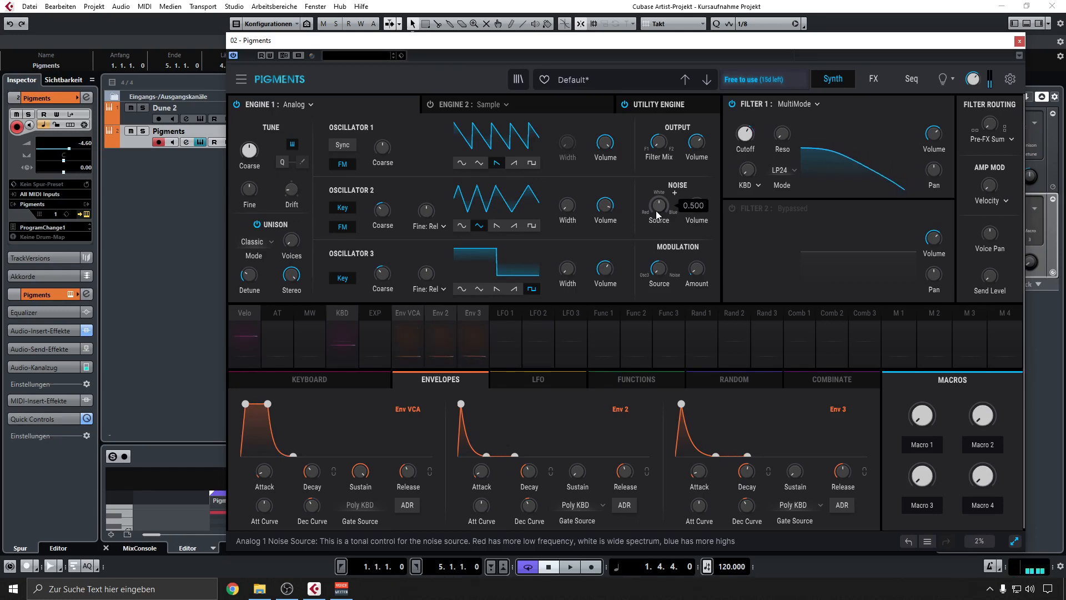
Route LFO 1 to the oscillator FM amount with a depth of 0.04 and set its reset source to Free Running
left_click(535, 378)
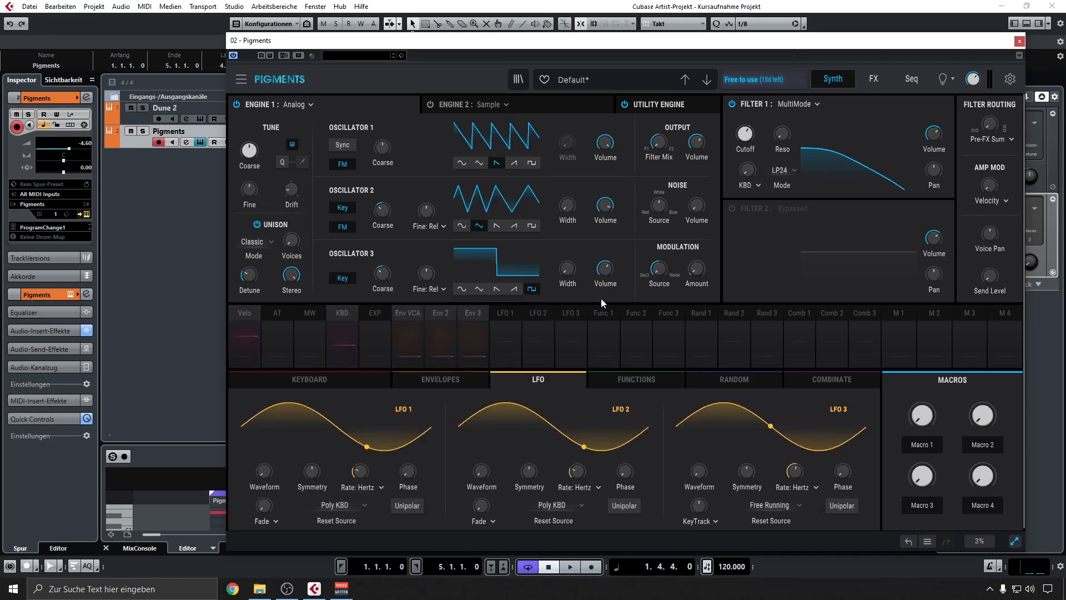
left_click(508, 314)
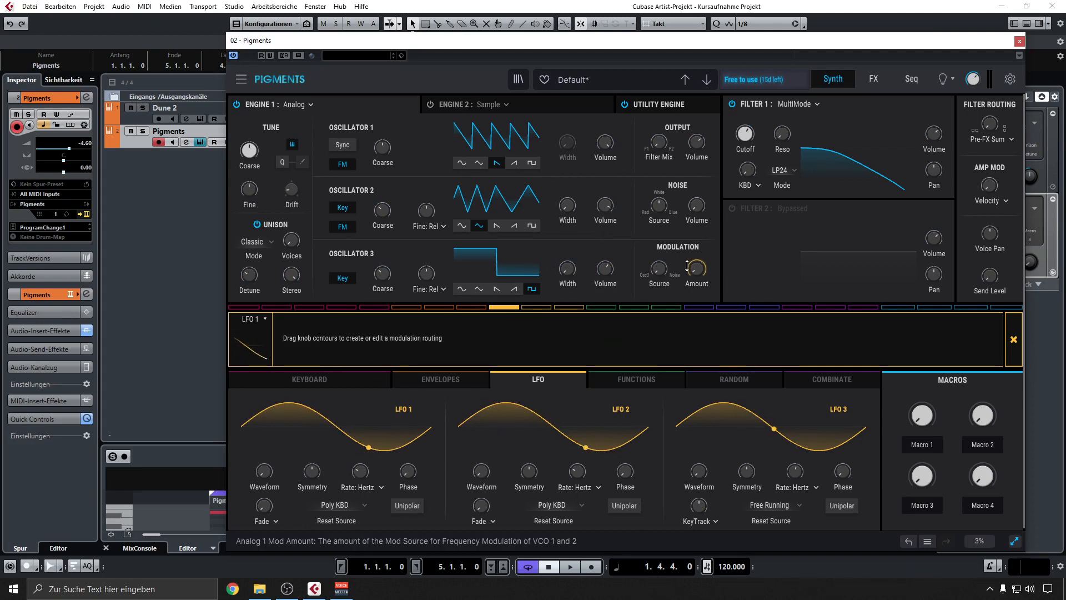
left_click_drag(687, 266, 688, 263)
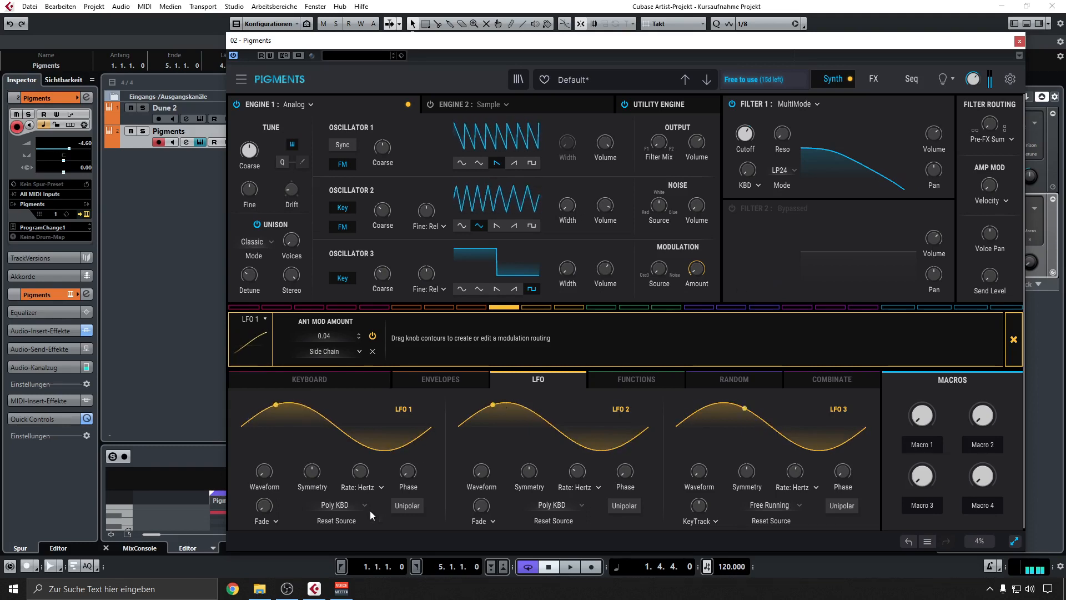
left_click(343, 505)
left_click(550, 351)
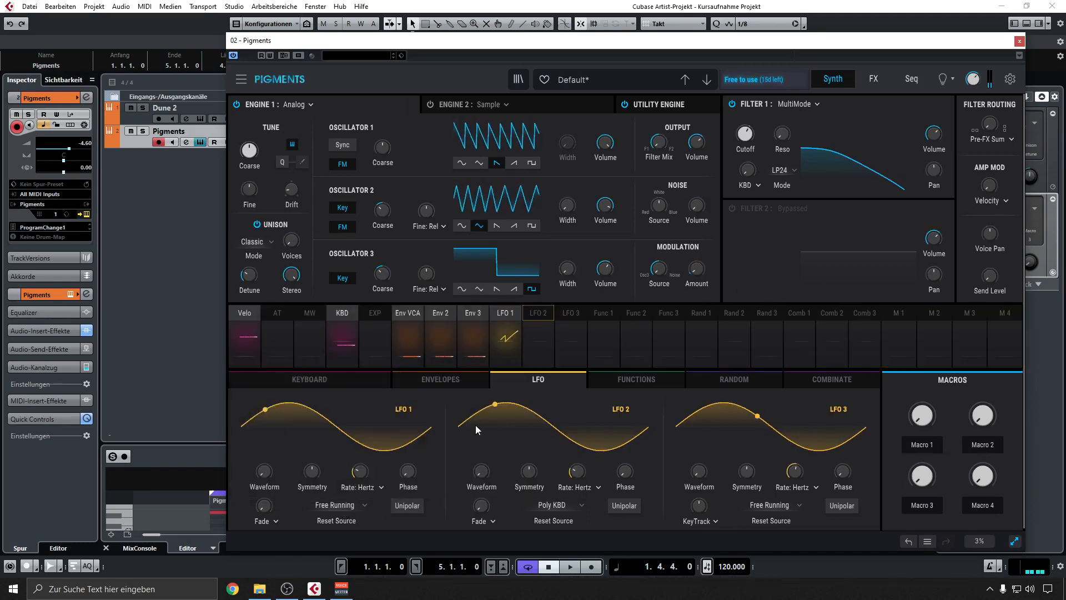
Audition LFO 1's FM modulation at depths of 0.17 and 0.07 during playback, and remove the routing
key("space")
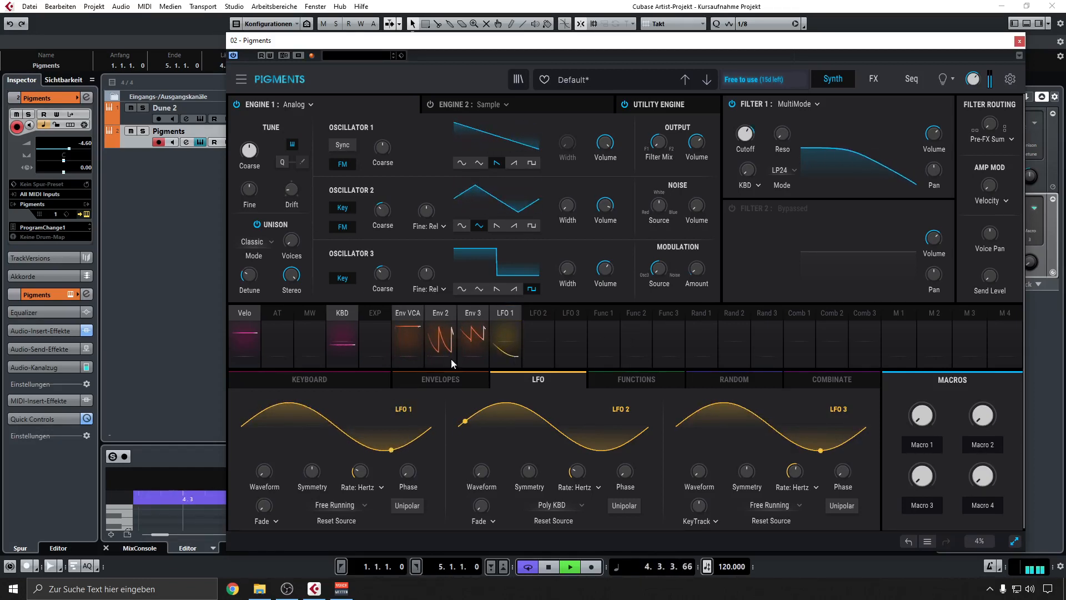
left_click_drag(516, 312, 696, 269)
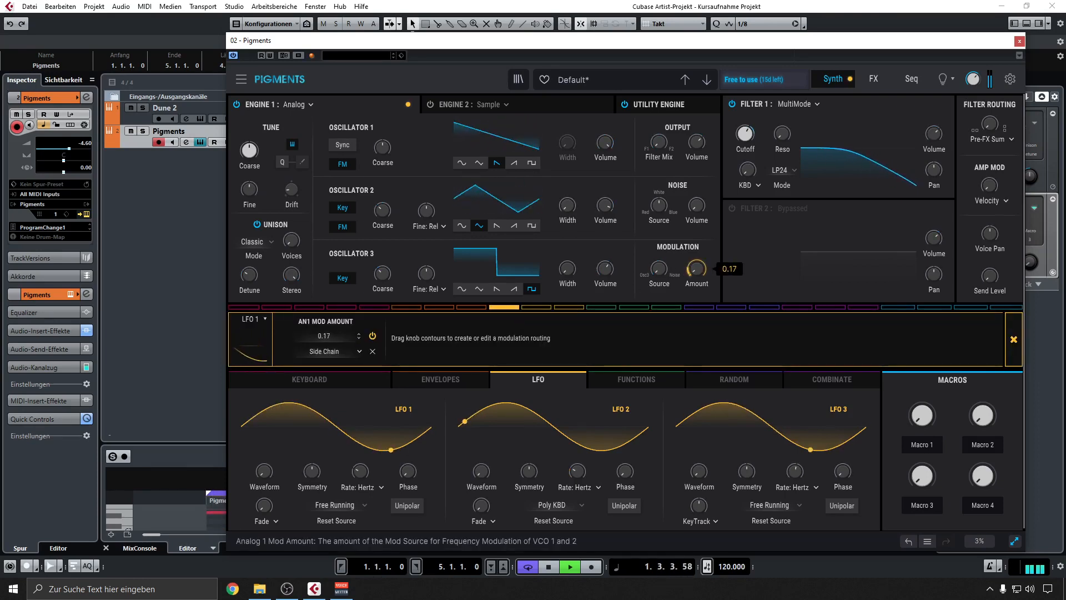
left_click_drag(689, 270, 689, 280)
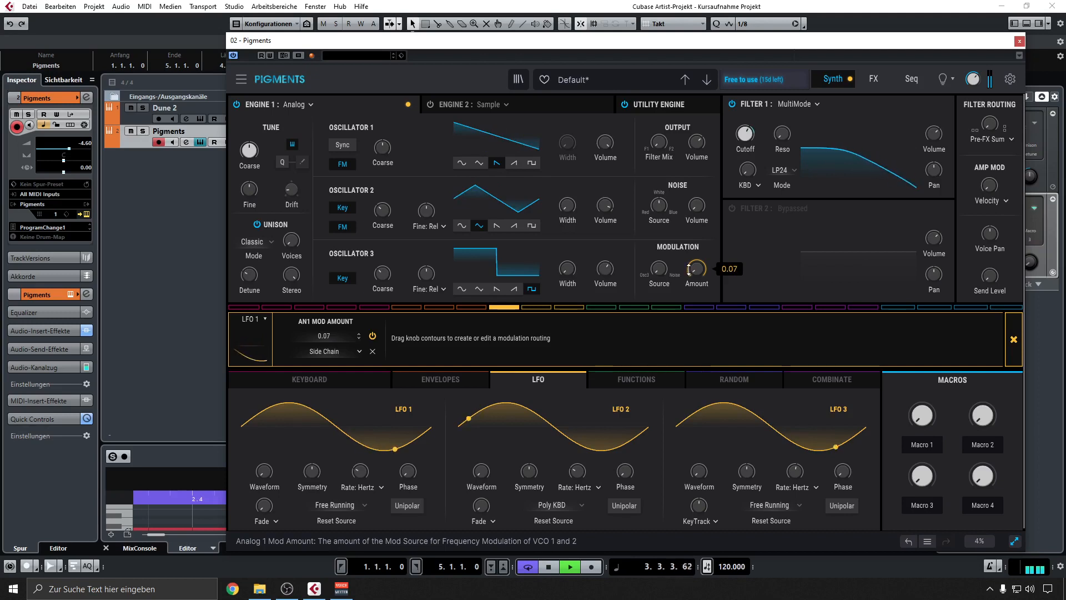
key("space")
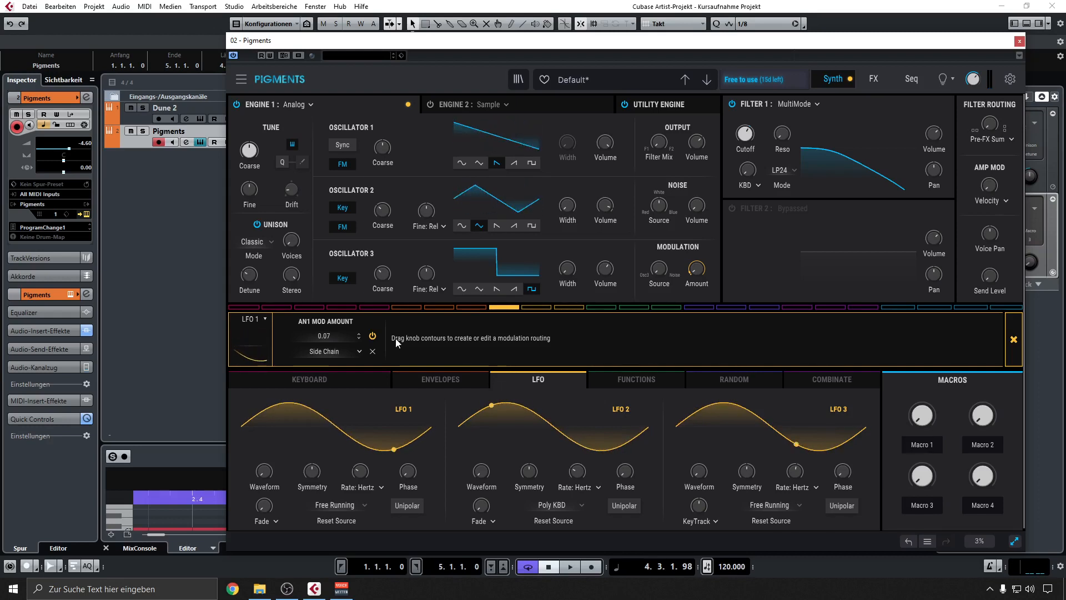
left_click(373, 352)
left_click(1014, 339)
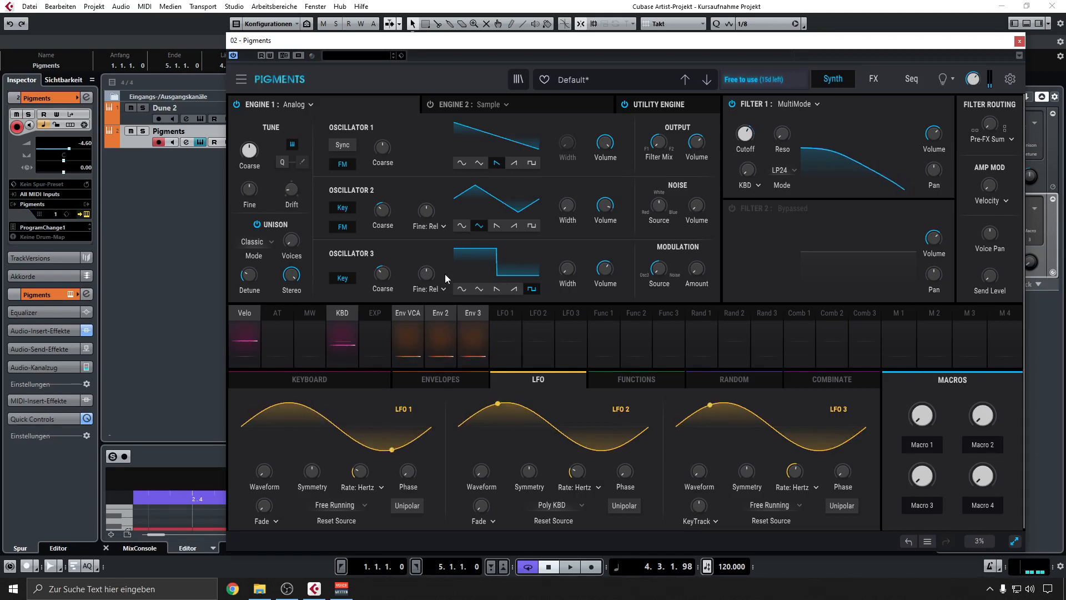
Set the unison to 2 voices and adjust its stereo spread by ear during playback, ending at a medium width
mouse_move(288, 243)
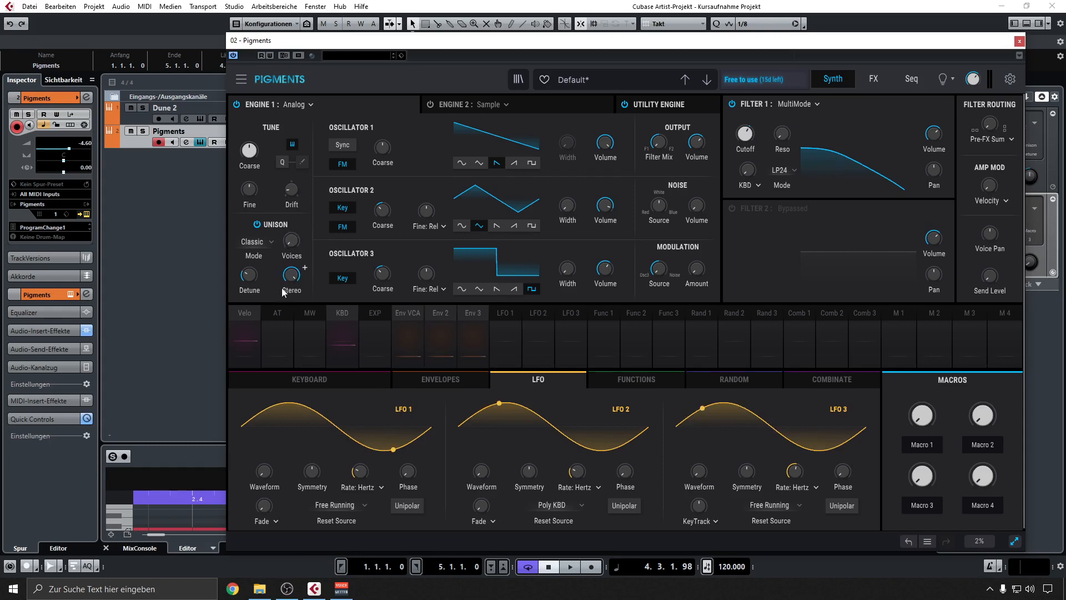
left_click_drag(290, 240, 292, 227)
key("space")
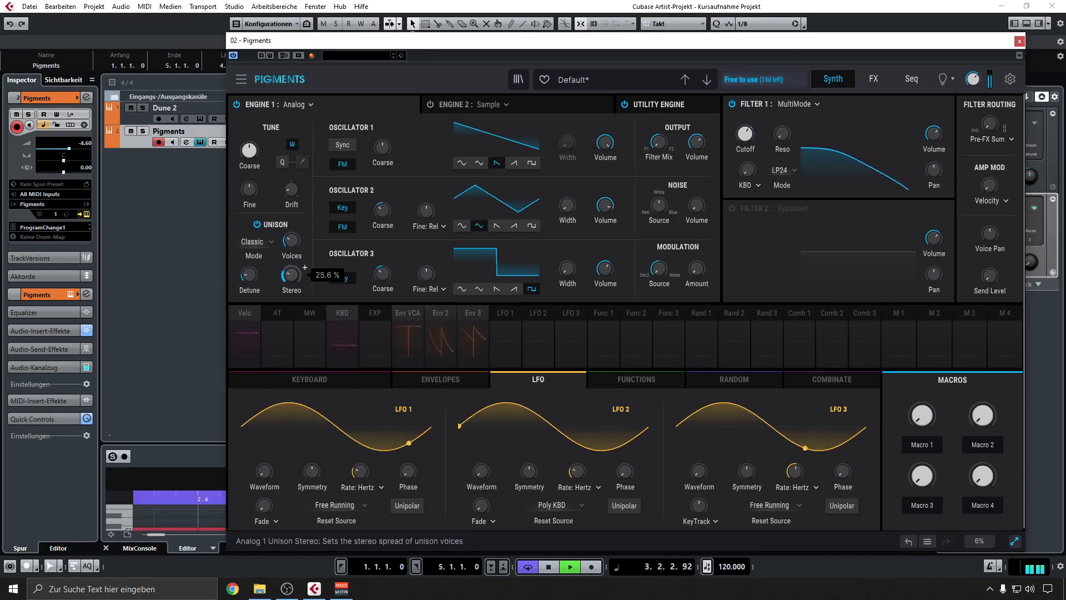
scroll(304, 268, "down", 5)
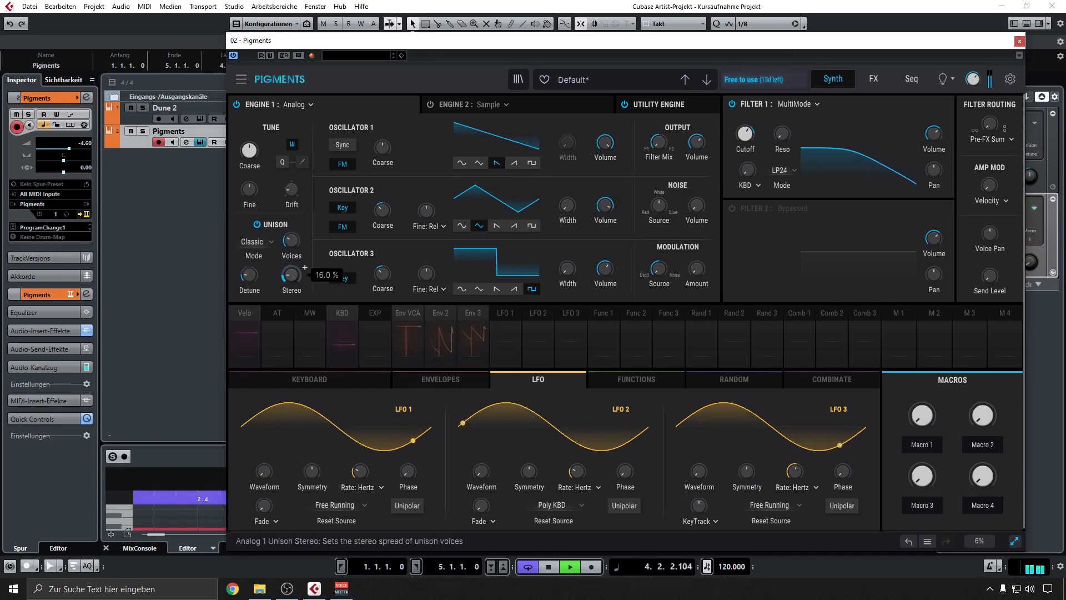
scroll(304, 268, "up", 2)
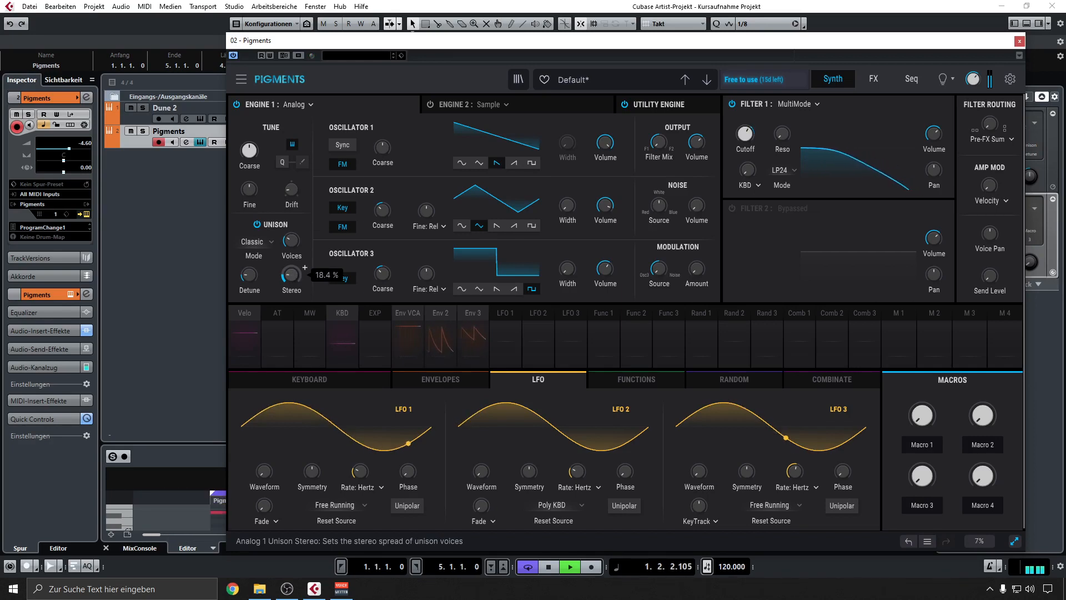
scroll(304, 267, "up", 15)
scroll(294, 276, "up", 1)
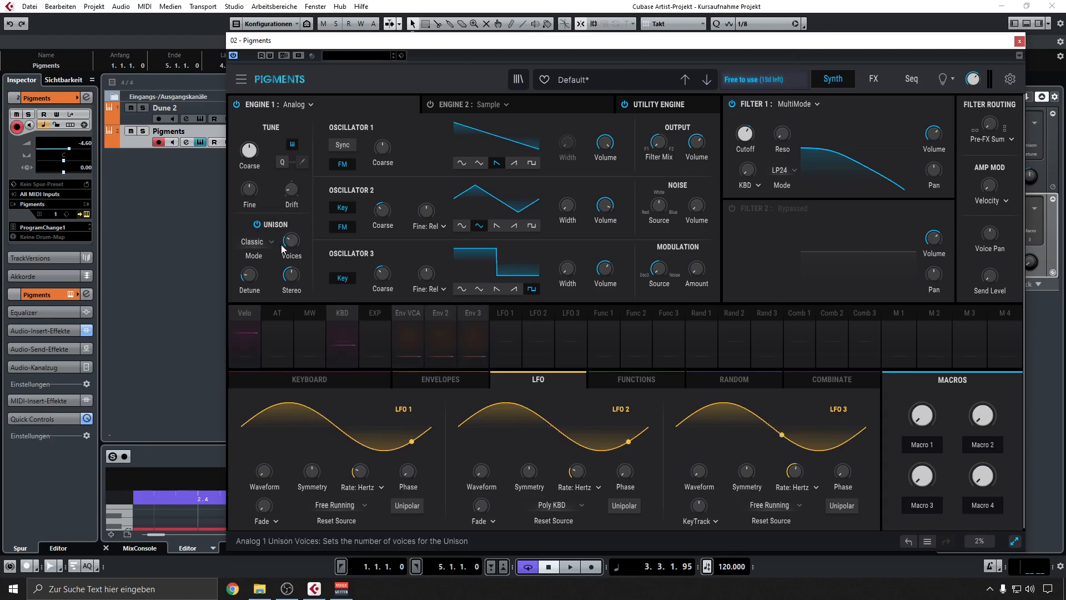
Raise the unison to 8 voices and increase its detune to 100 %
mouse_move(290, 246)
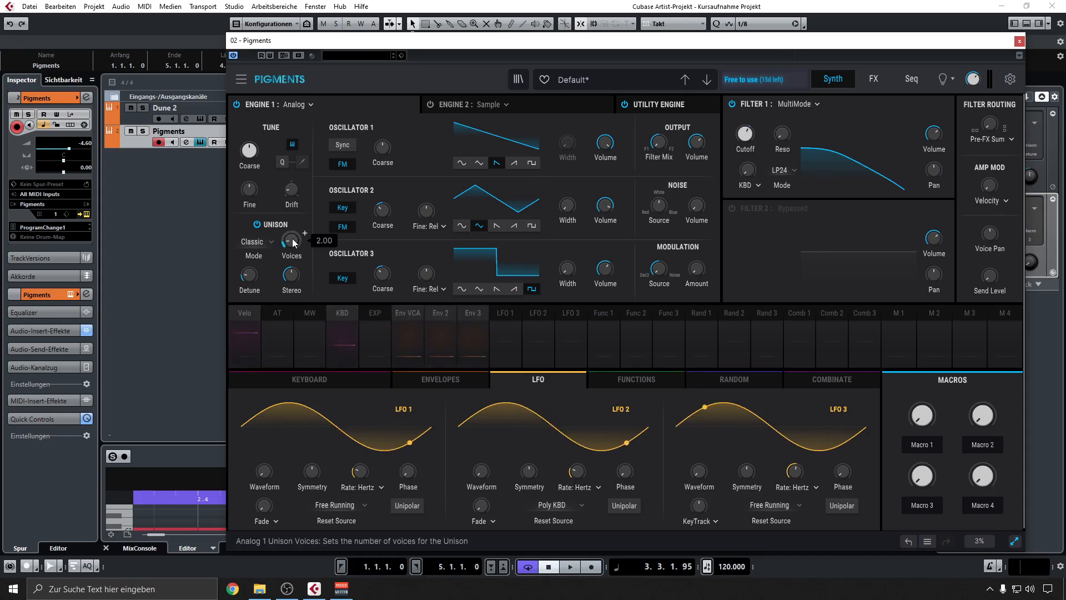
left_click_drag(290, 240, 289, 239)
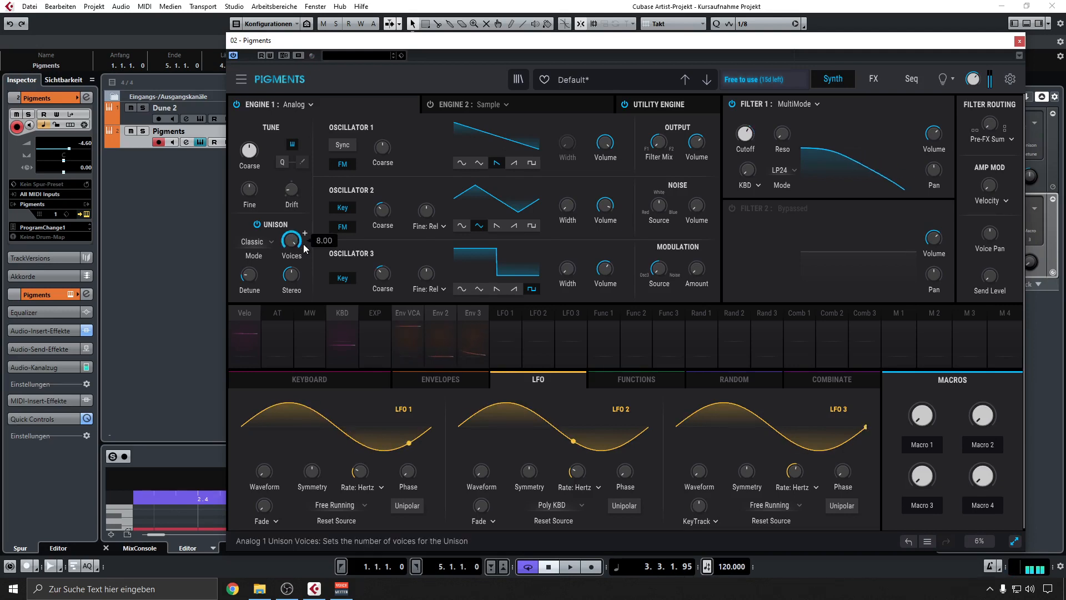
mouse_move(252, 276)
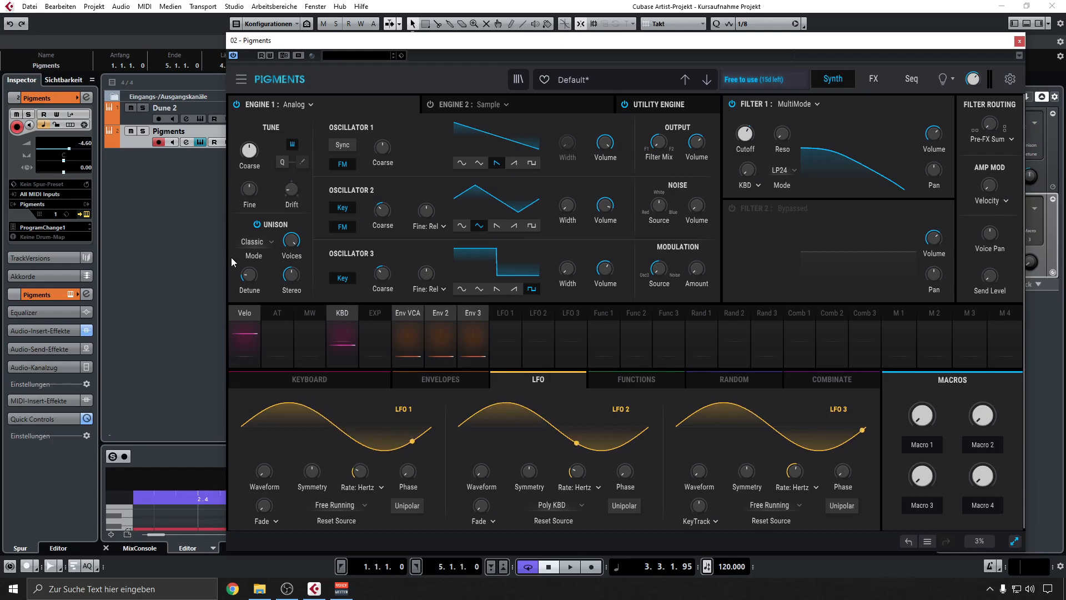
left_click_drag(250, 274, 250, 253)
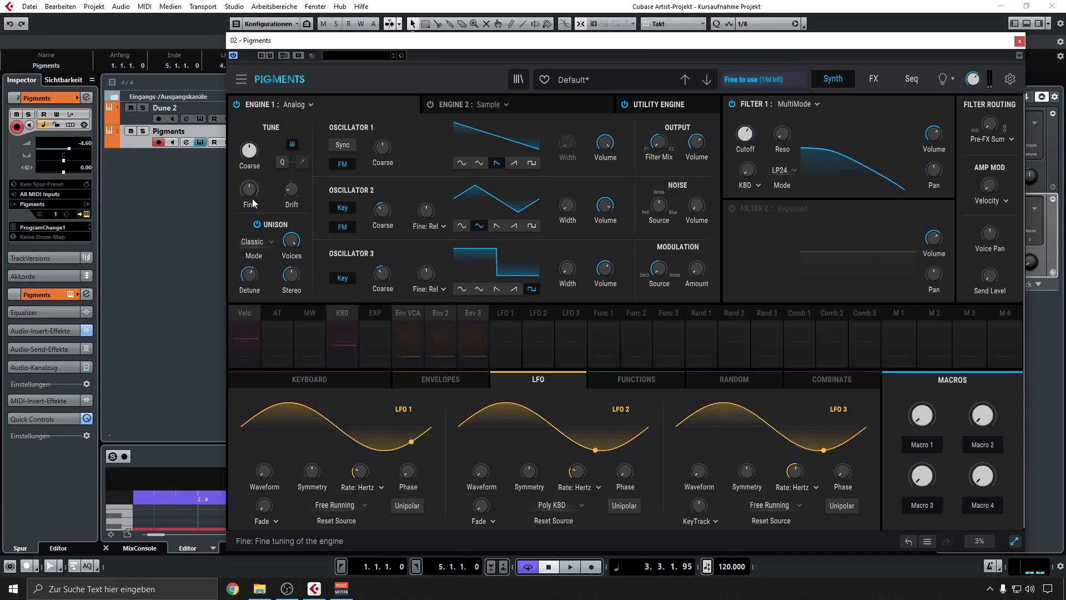
mouse_move(251, 190)
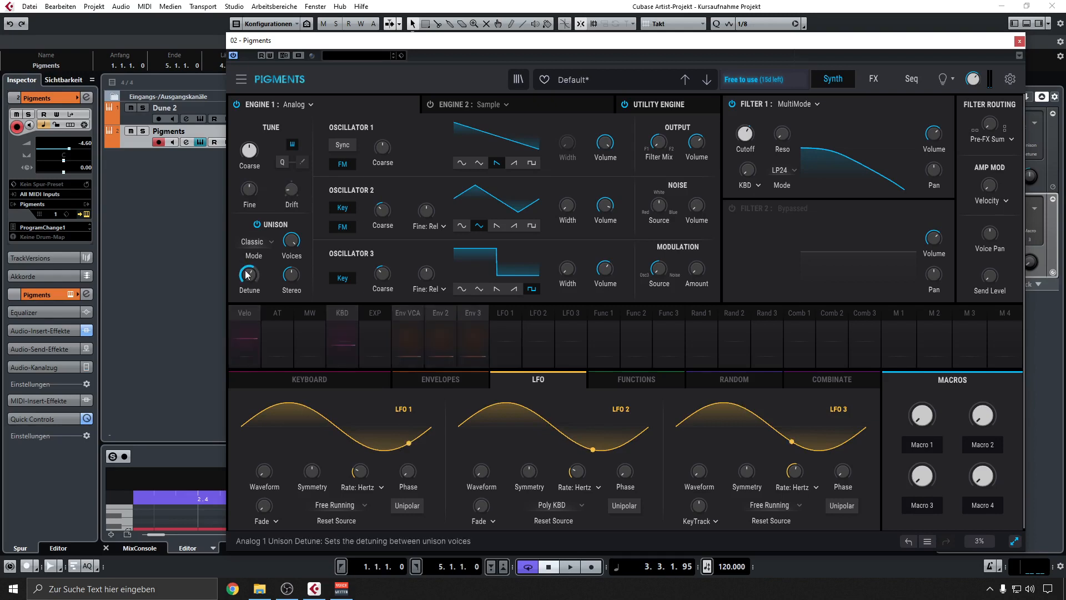
scroll(248, 276, "up", 5)
scroll(248, 276, "up", 13)
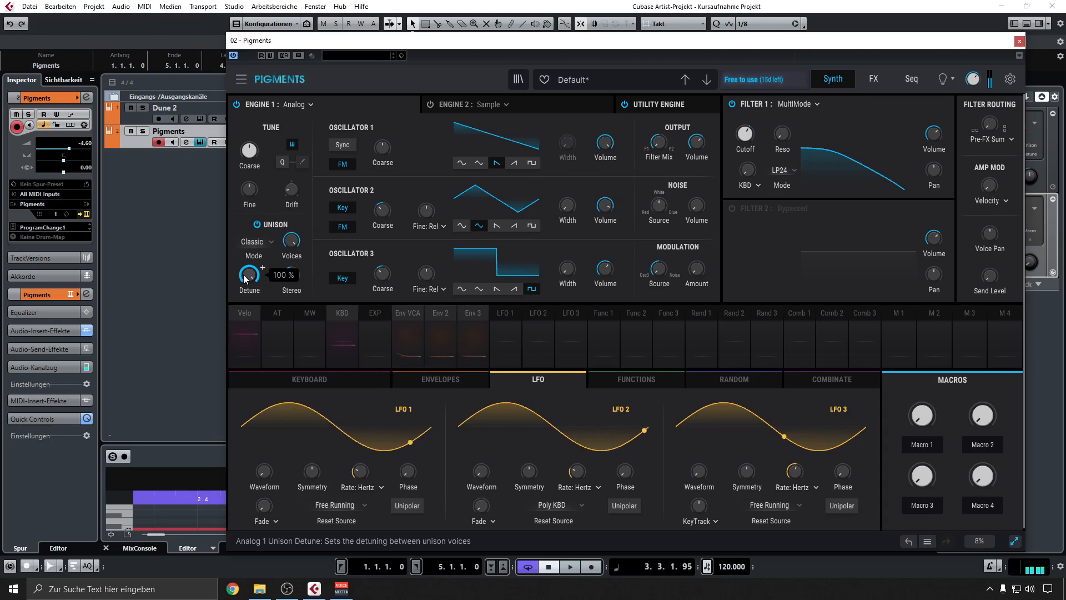
Lower the unison detune from its maximum and fine-tune it by ear to a small amount
left_click_drag(243, 275, 243, 359)
scroll(246, 285, "up", 2)
scroll(247, 286, "up", 4)
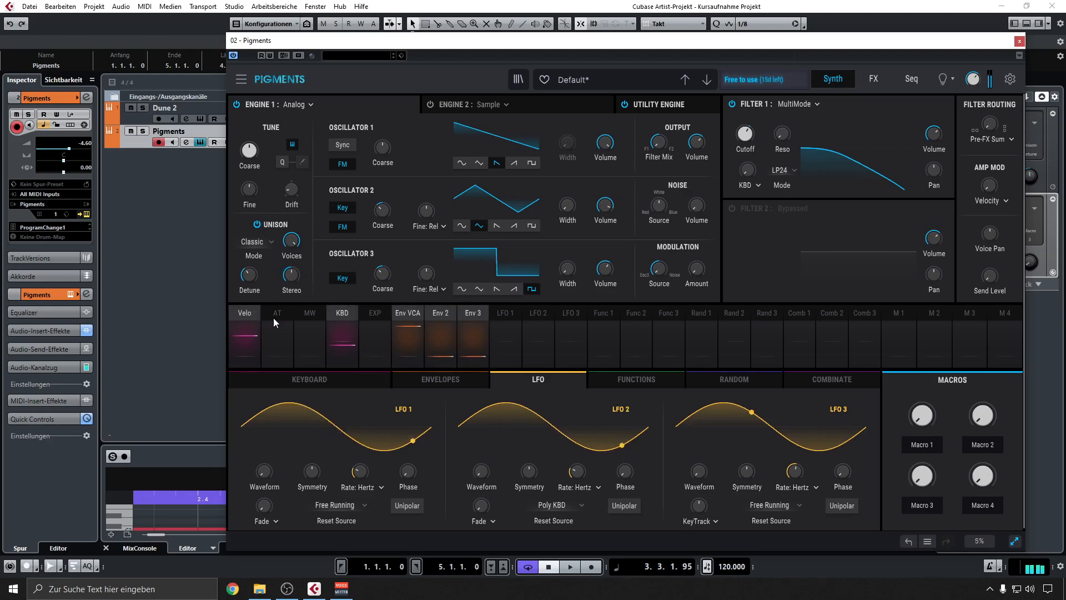
mouse_move(248, 273)
left_mouse_down()
mouse_move(248, 255)
mouse_move(248, 279)
left_mouse_up()
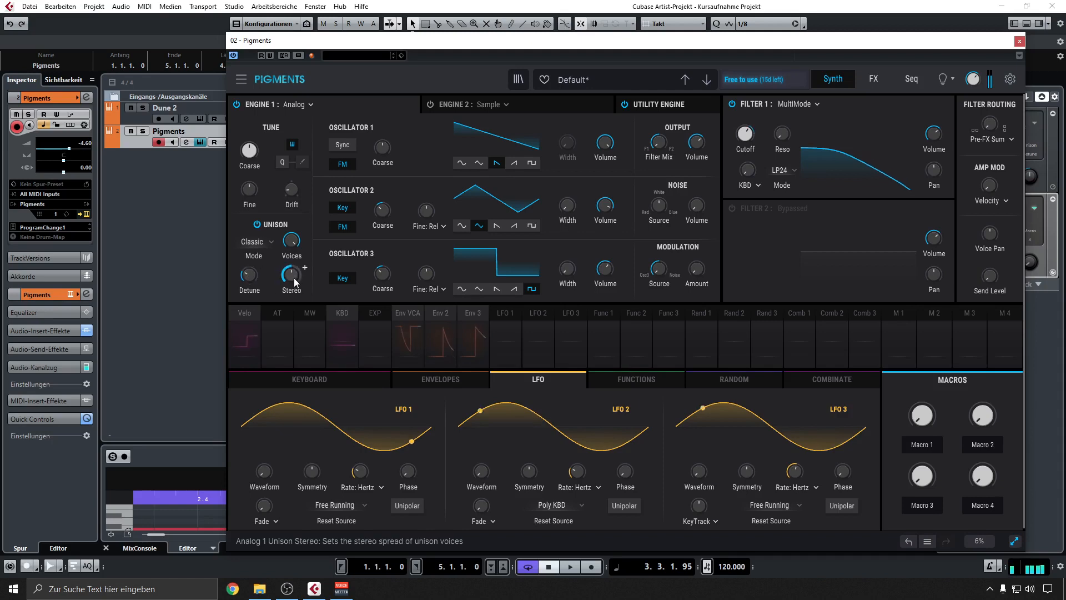
mouse_move(294, 278)
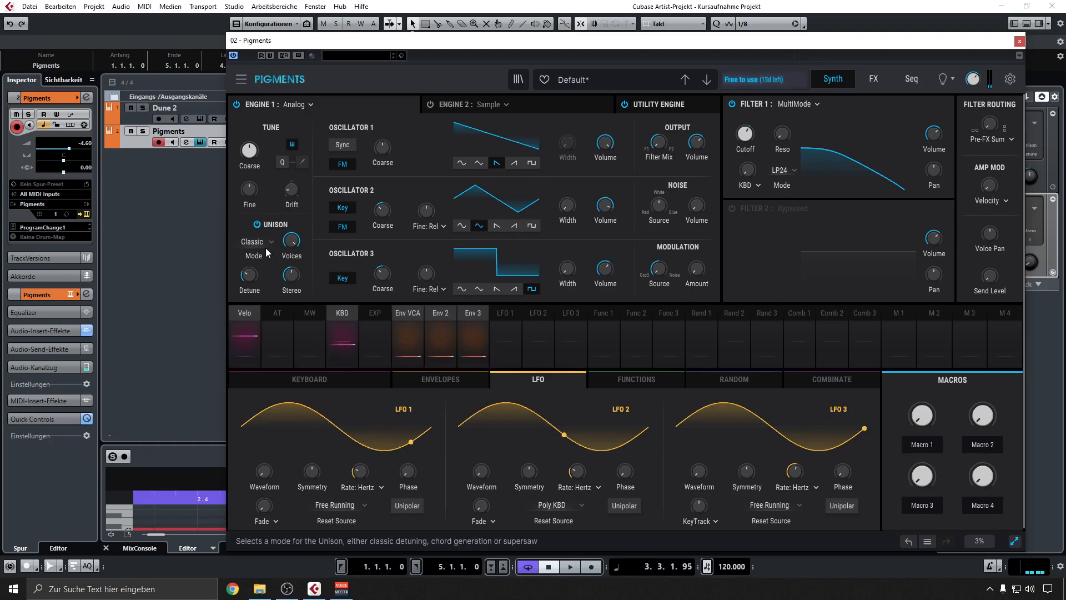
Compare the sound with the Engine 1 unison switched off and on during playback, leaving the unison enabled
mouse_move(304, 234)
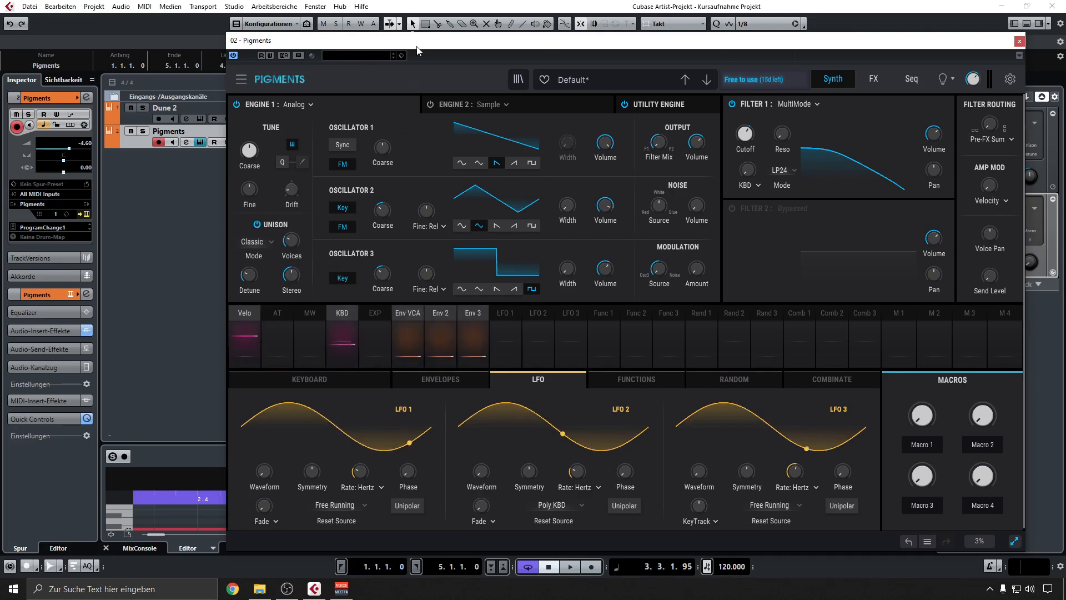
key("space")
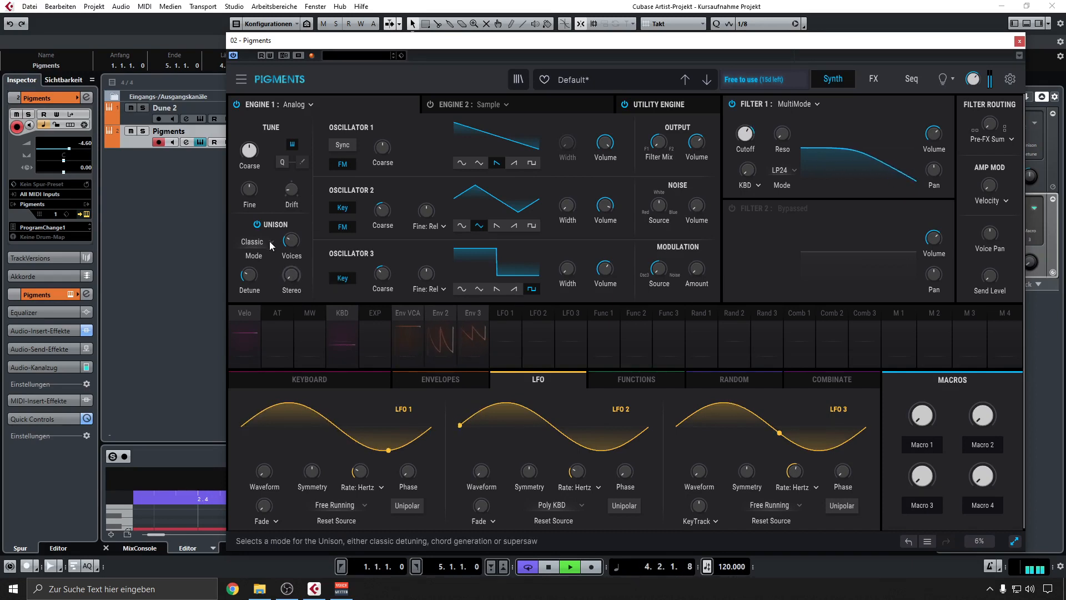
left_click(258, 226)
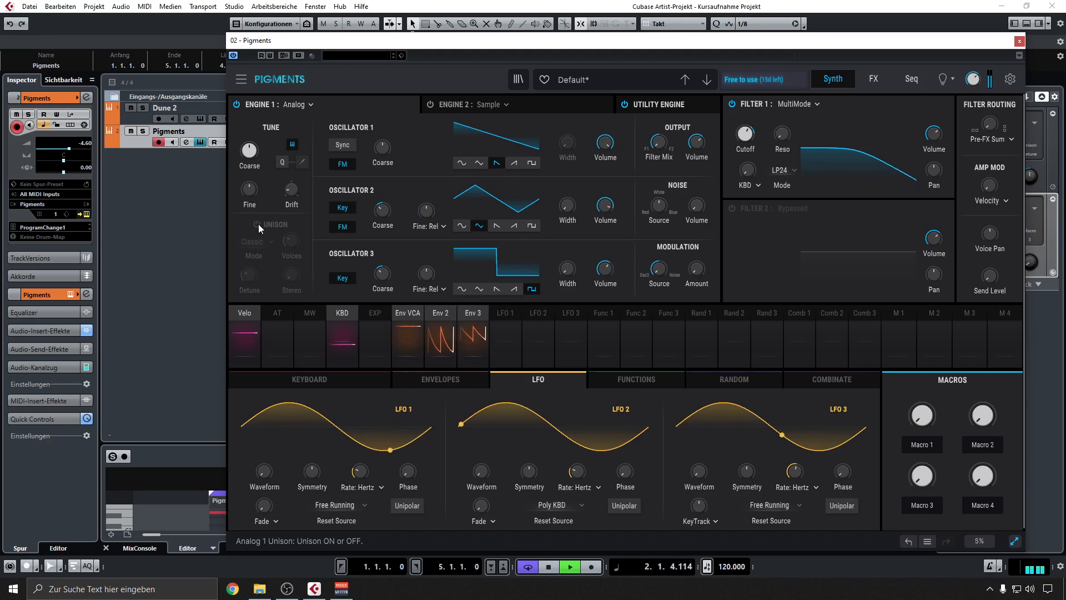
key("space")
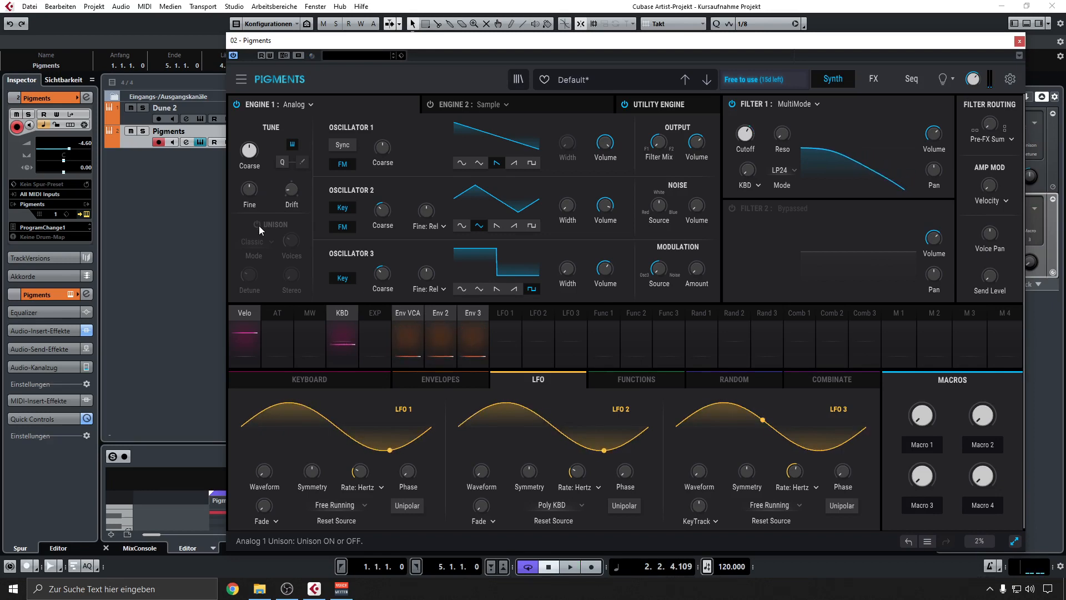
left_click(258, 224)
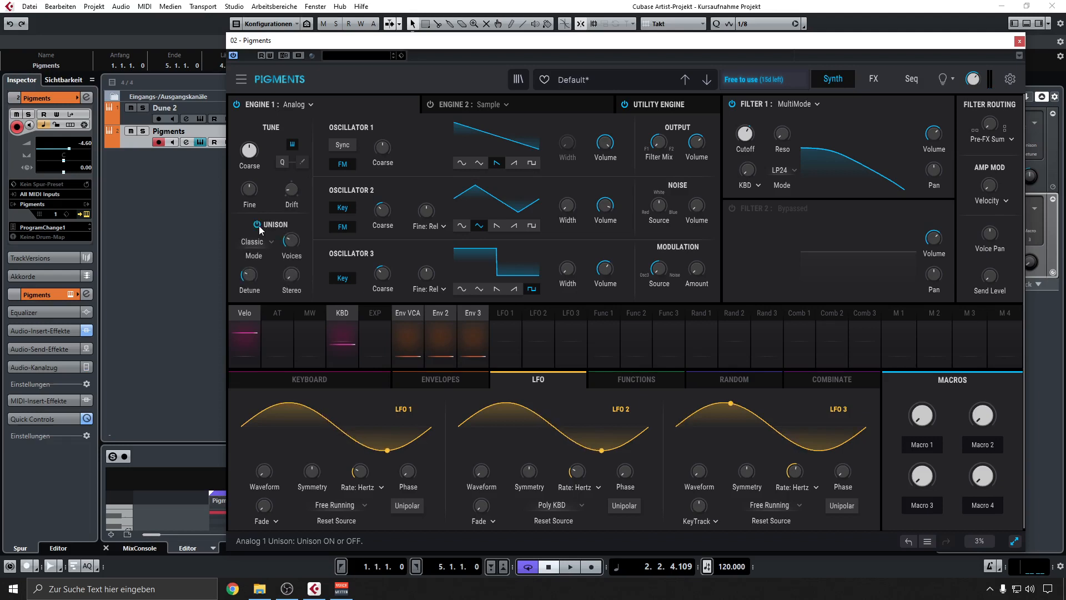
key("space")
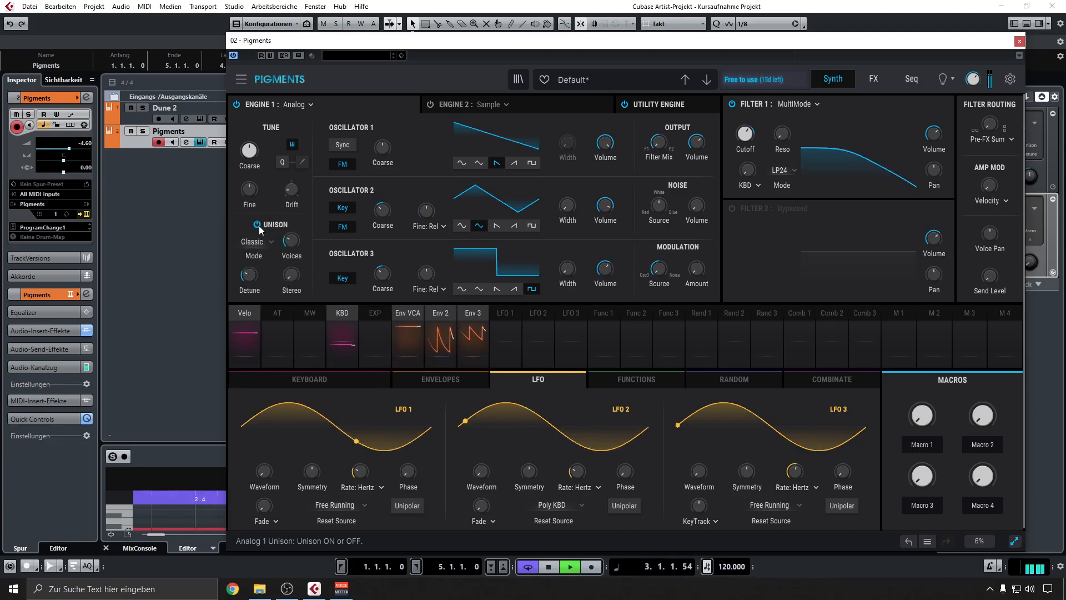
left_click(258, 224)
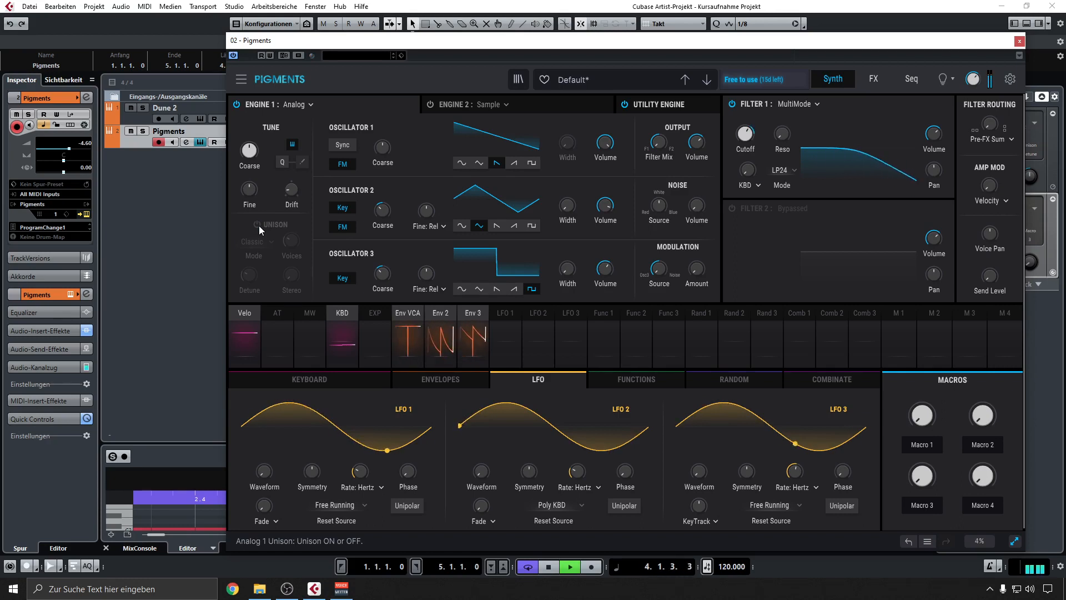
key("space")
left_click(257, 225)
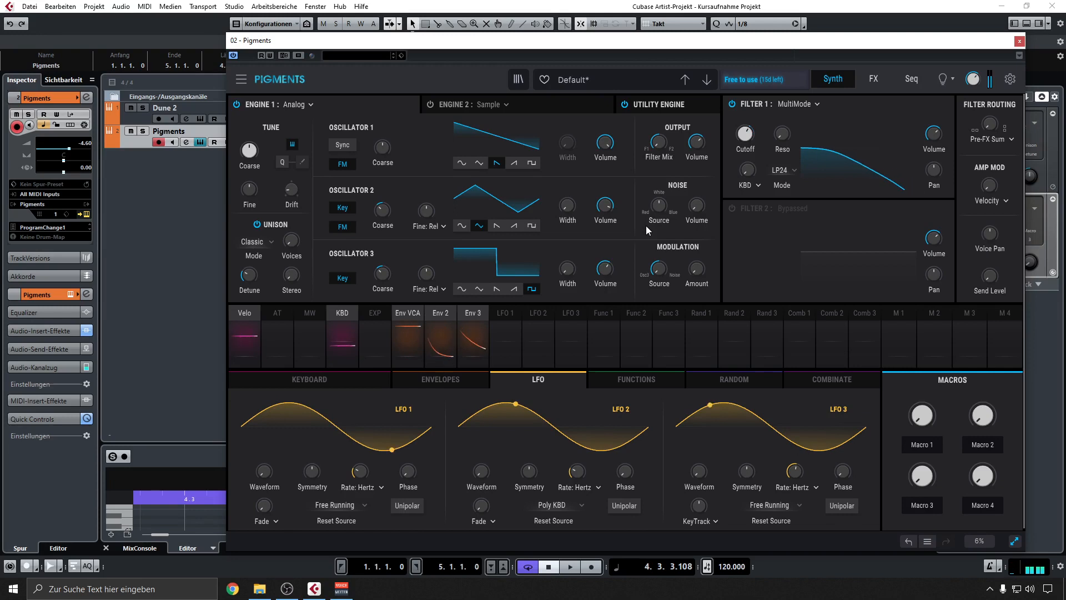
left_click(882, 77)
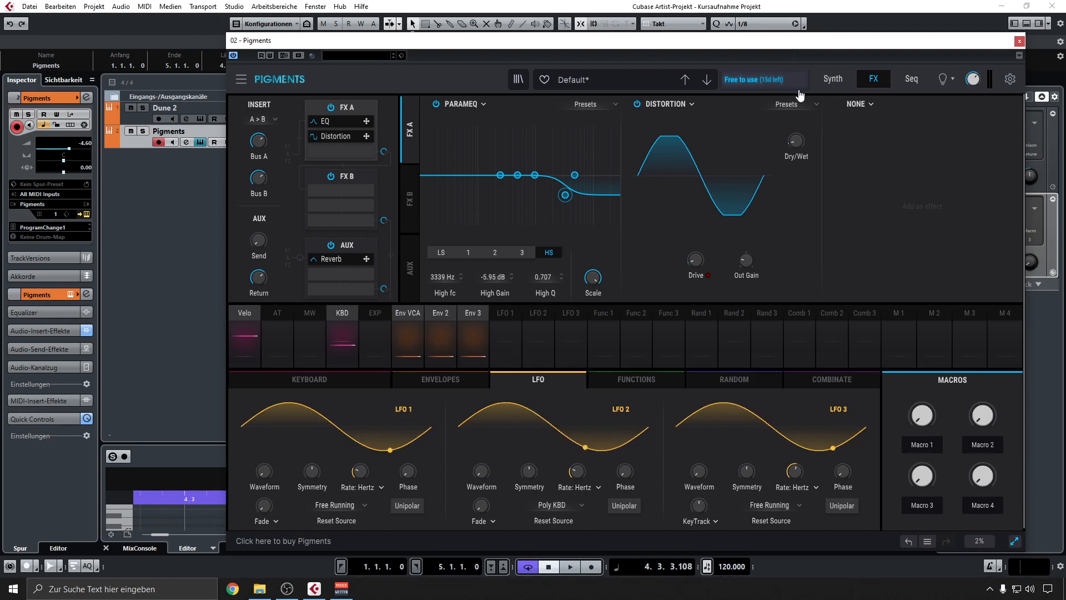
left_click(817, 86)
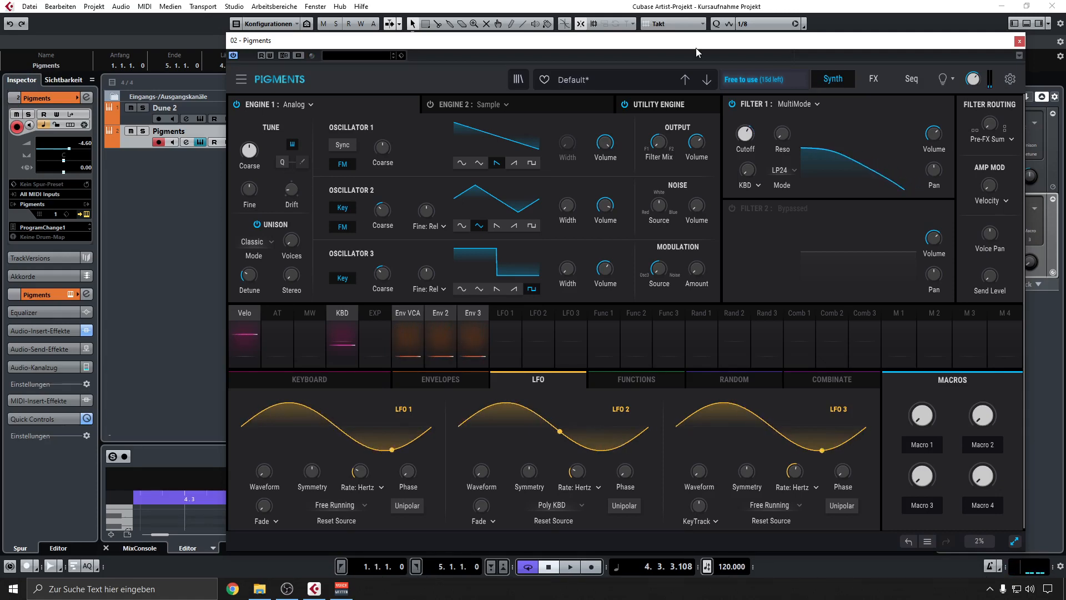
Route the mod wheel to the Filter 1 cutoff with an amount of -0.36 and start playback to audition it
left_click(315, 319)
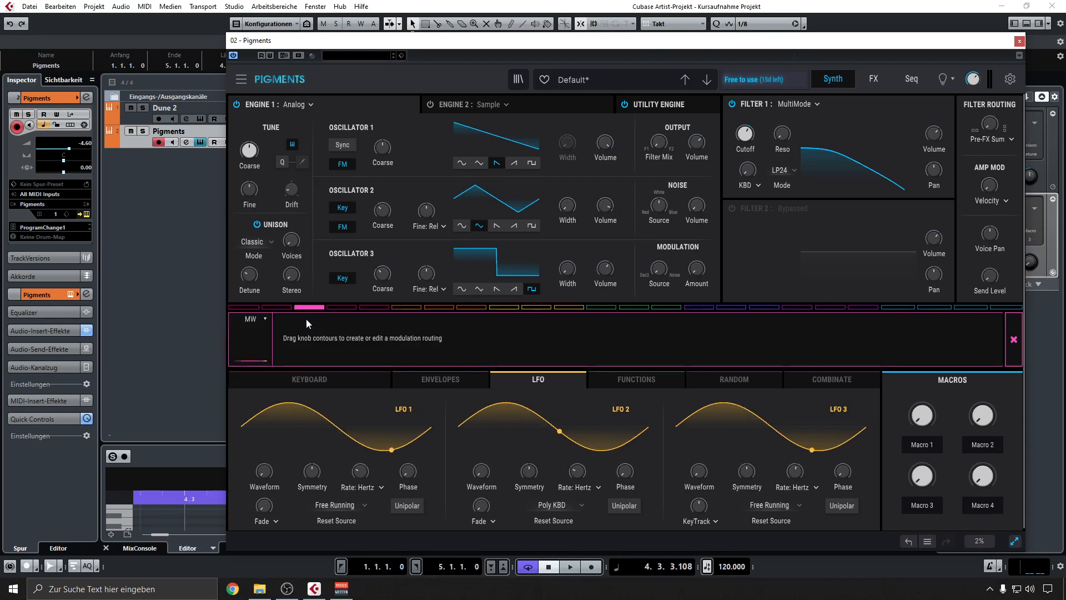
left_click_drag(750, 127, 751, 144)
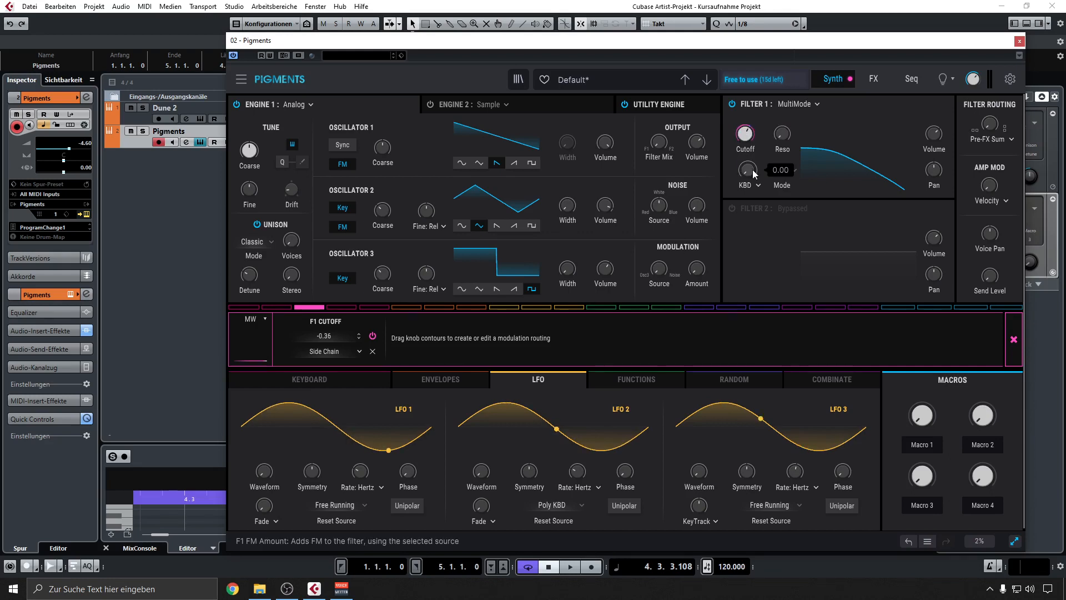
left_click(1013, 339)
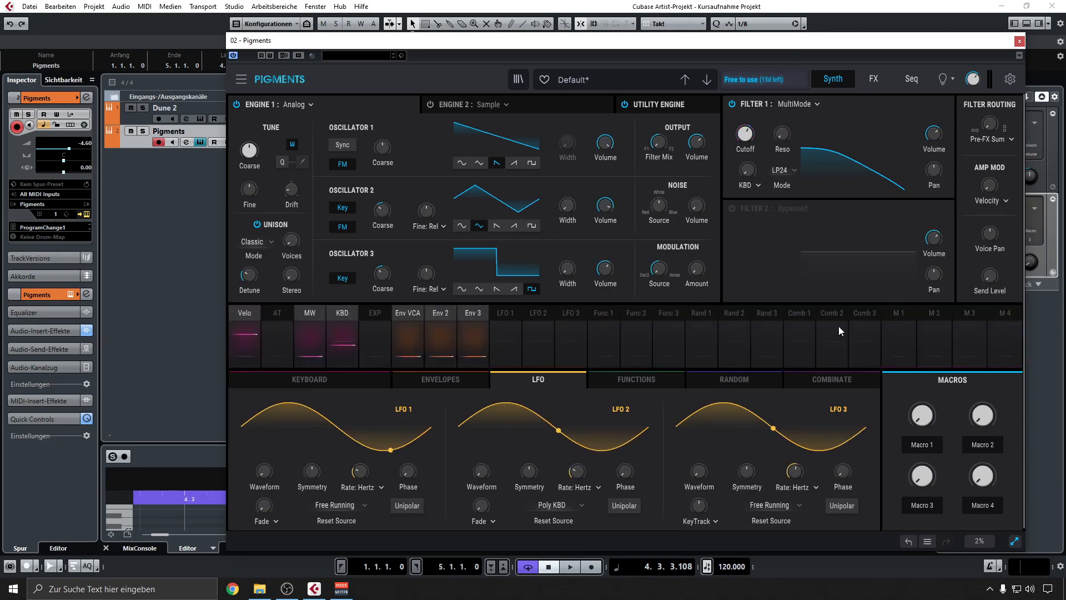
key("space")
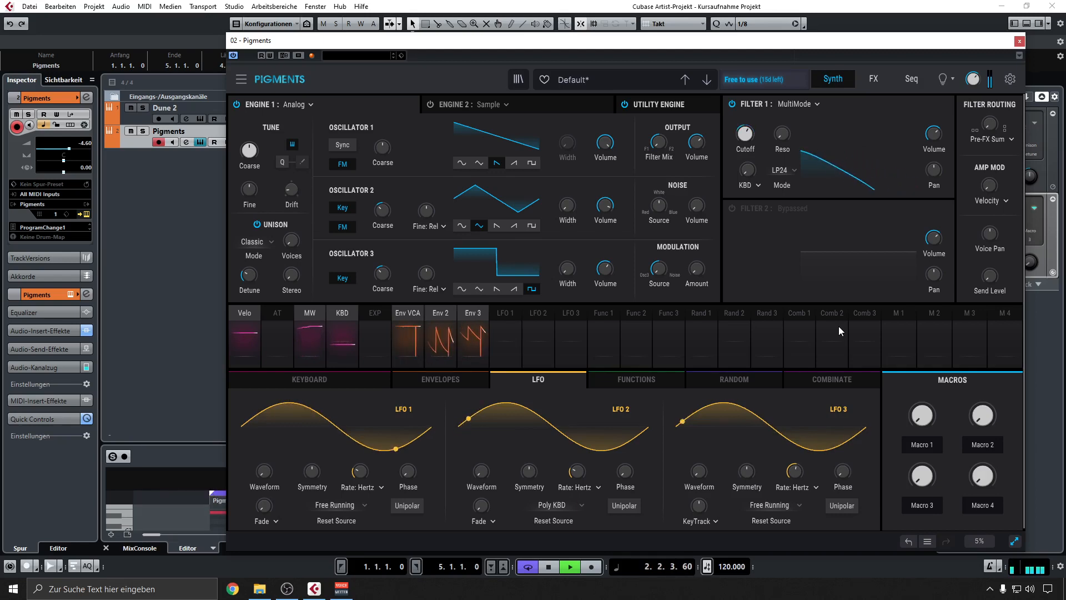
Set the mod wheel's modulation amount on the Filter 1 cutoff to -0.18 during playback
left_click(428, 380)
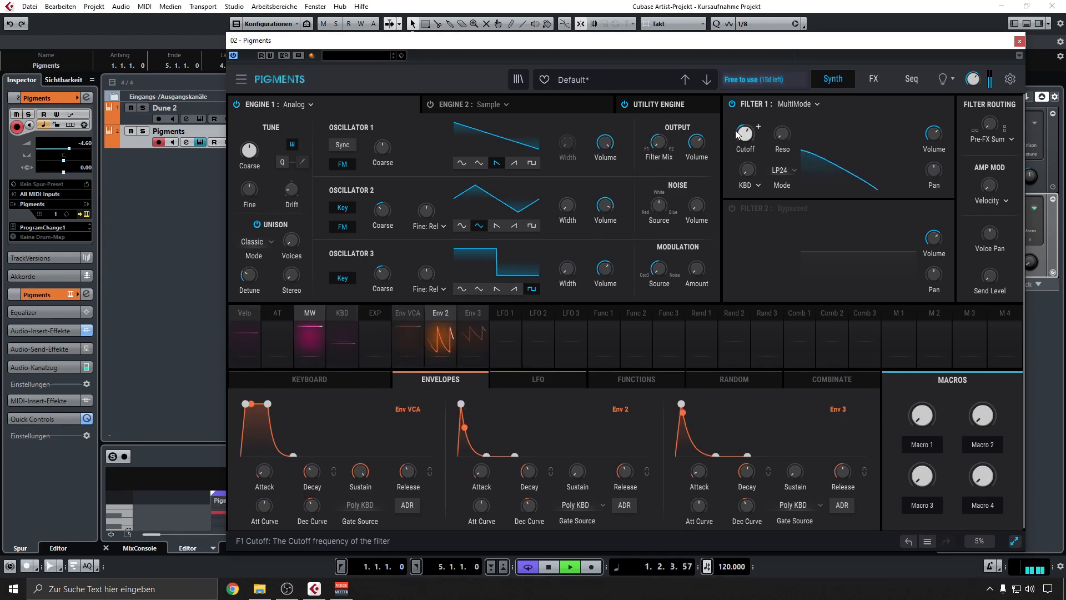
mouse_move(739, 132)
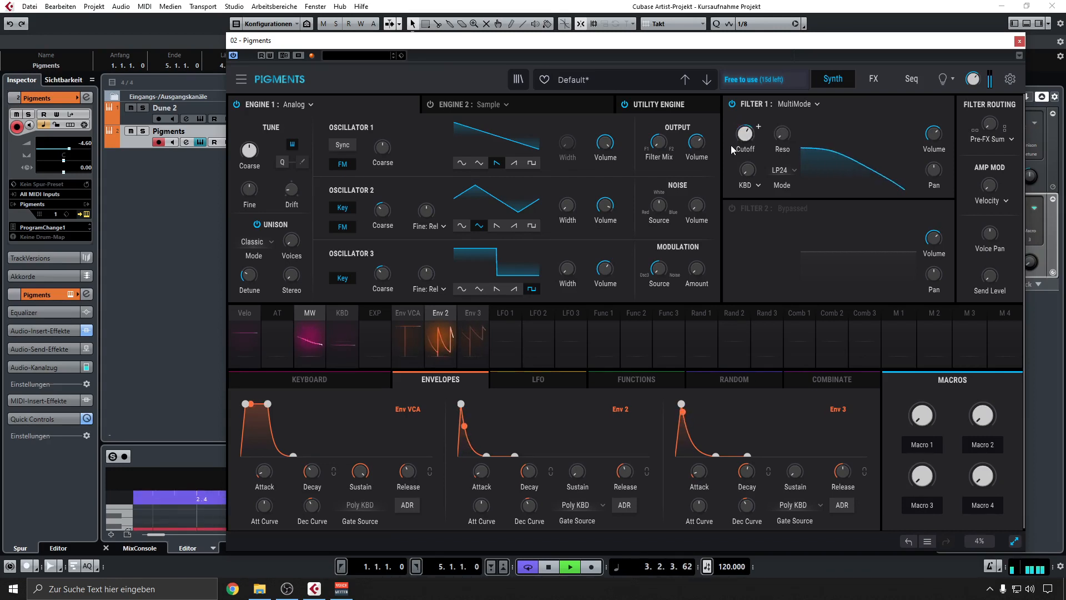
left_click(368, 382)
left_click(422, 378)
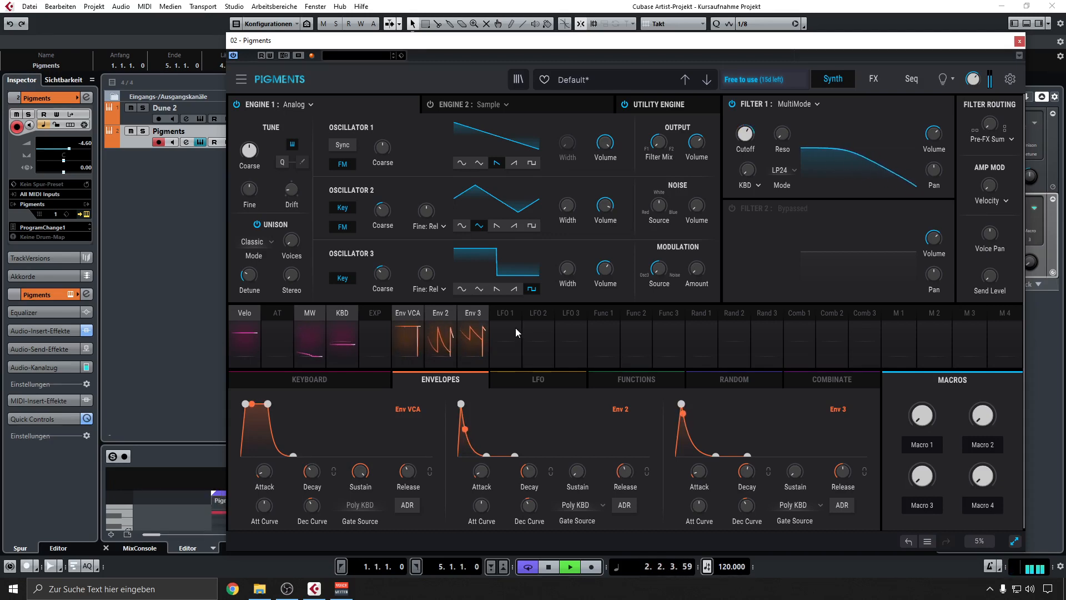
left_click(312, 311)
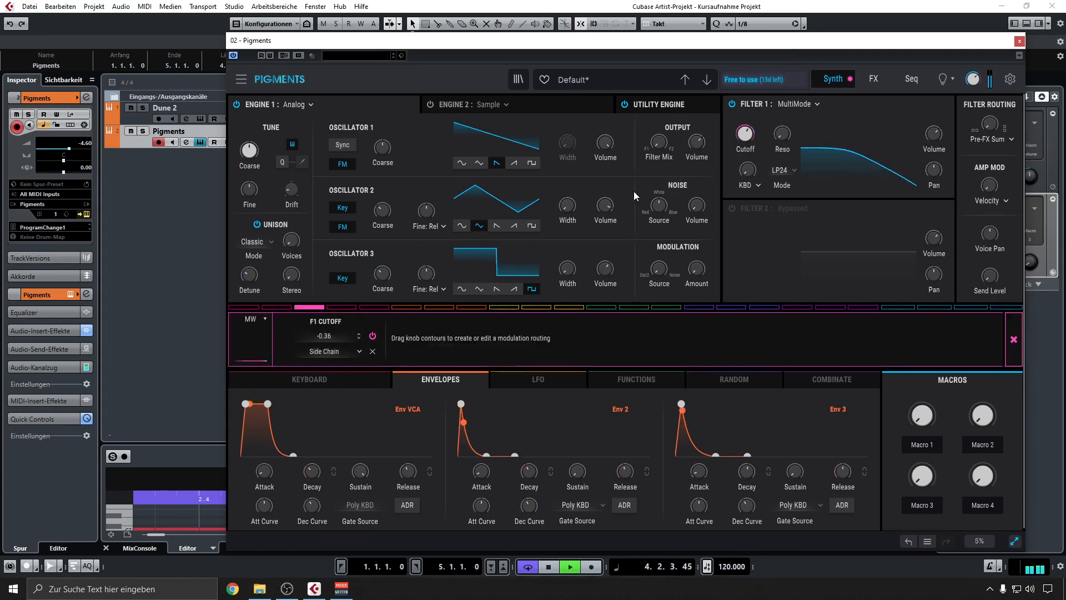
left_click_drag(745, 135, 745, 126)
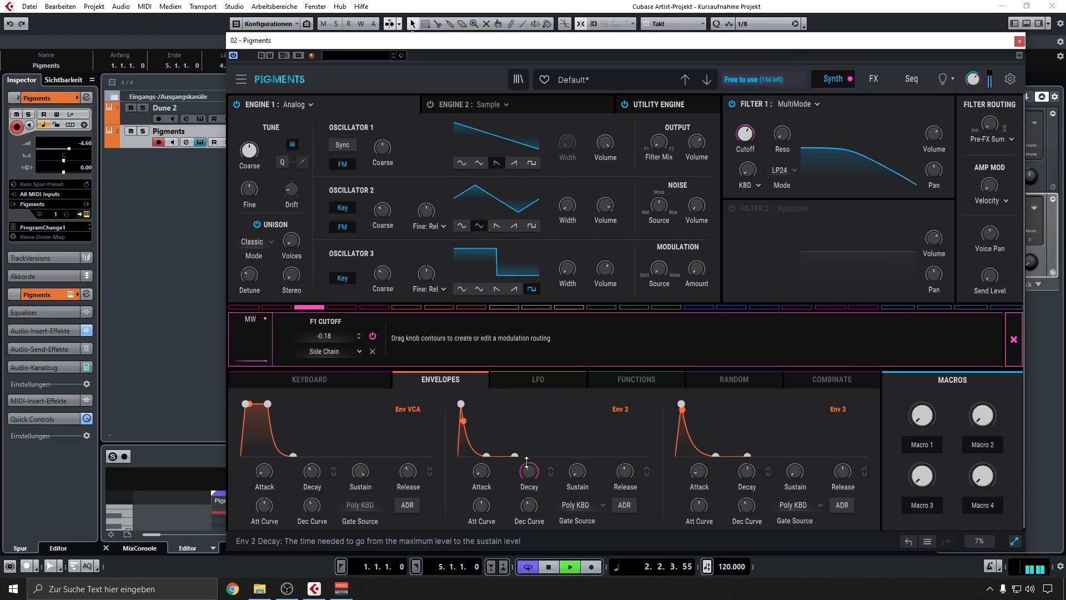
Try routing the mod wheel to Env 2 decay at -0.17 and Env 2 release at -0.22, and remove both routings
mouse_move(528, 462)
left_click_drag(528, 460, 528, 468)
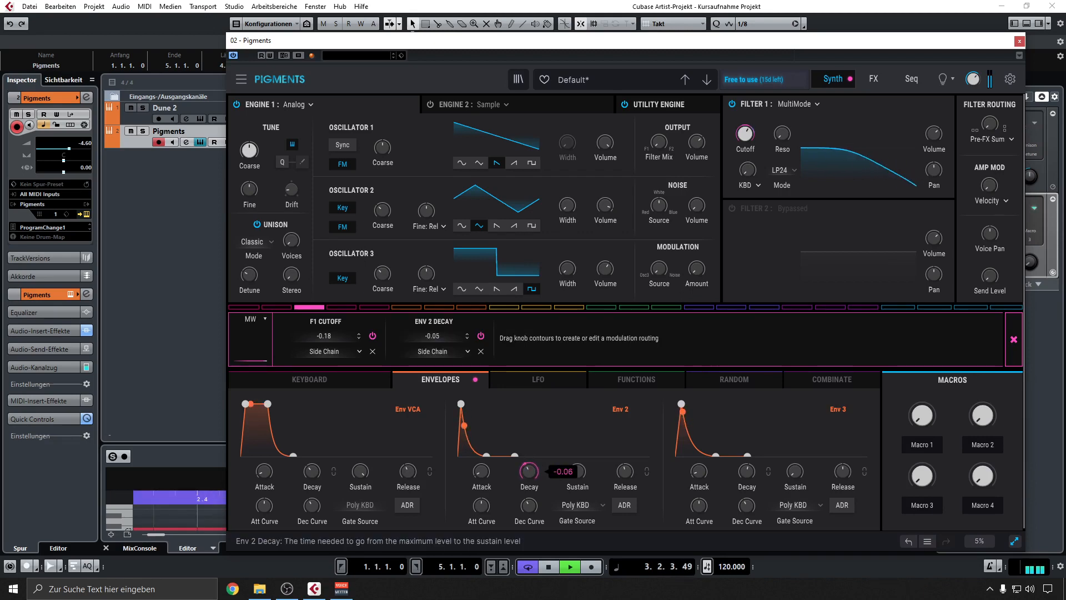
left_click_drag(622, 460, 622, 470)
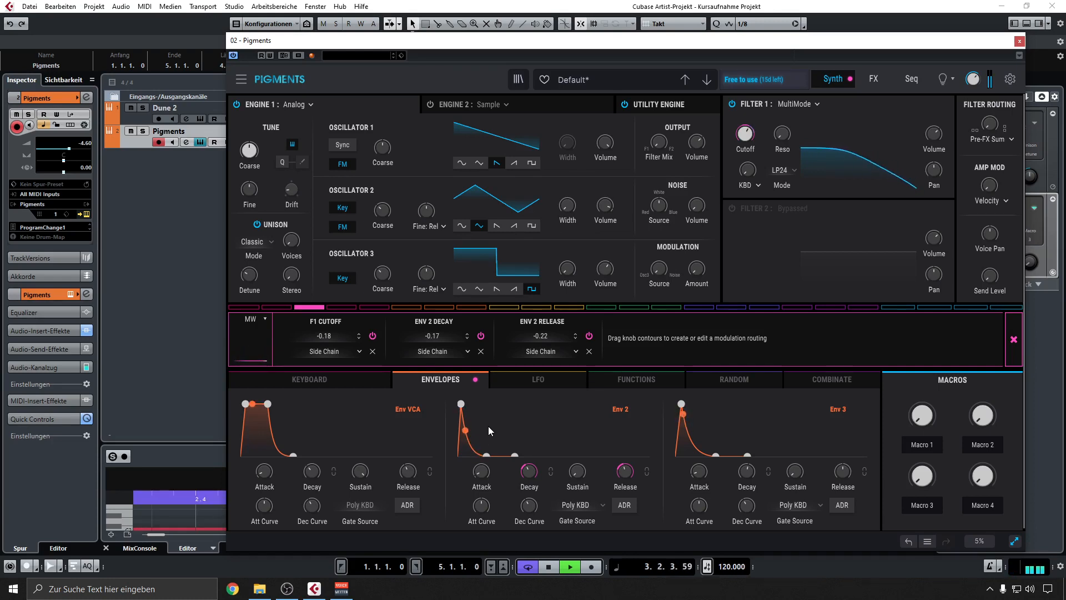
left_click(589, 351)
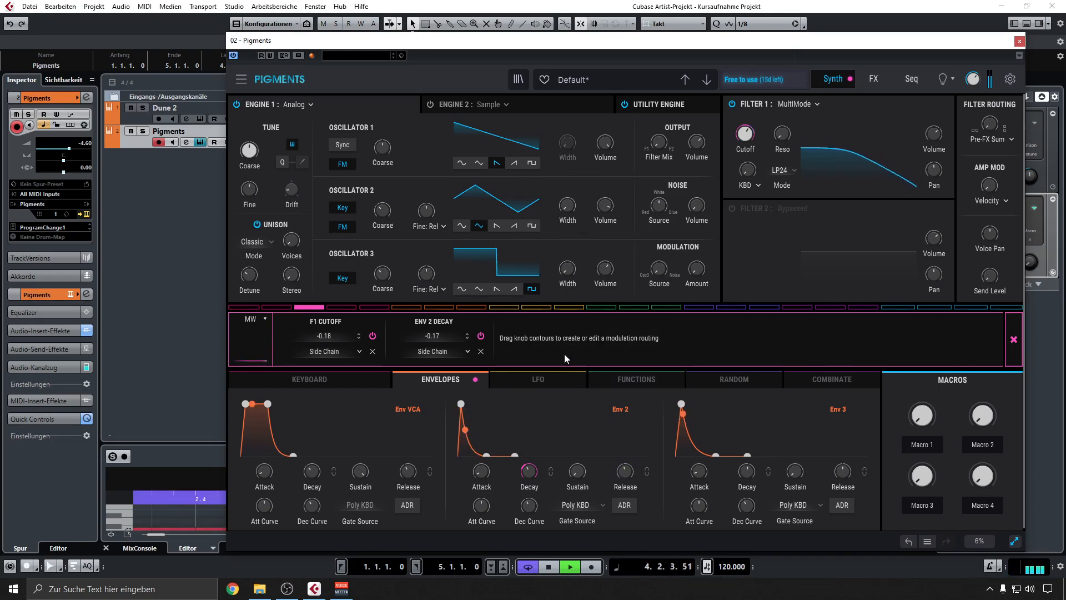
left_click(480, 352)
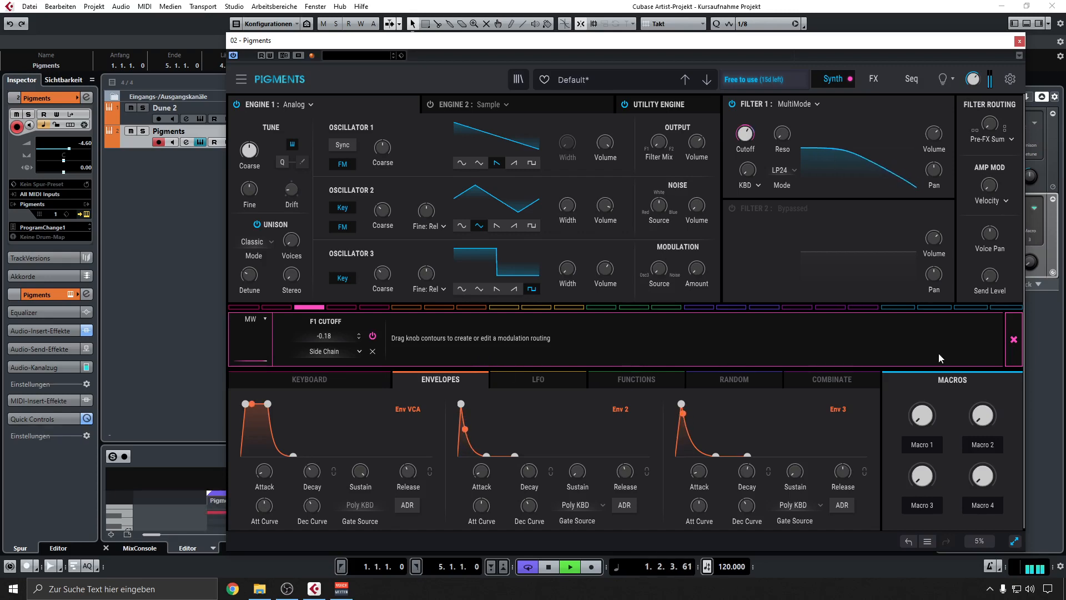
left_click(1013, 344)
key("space")
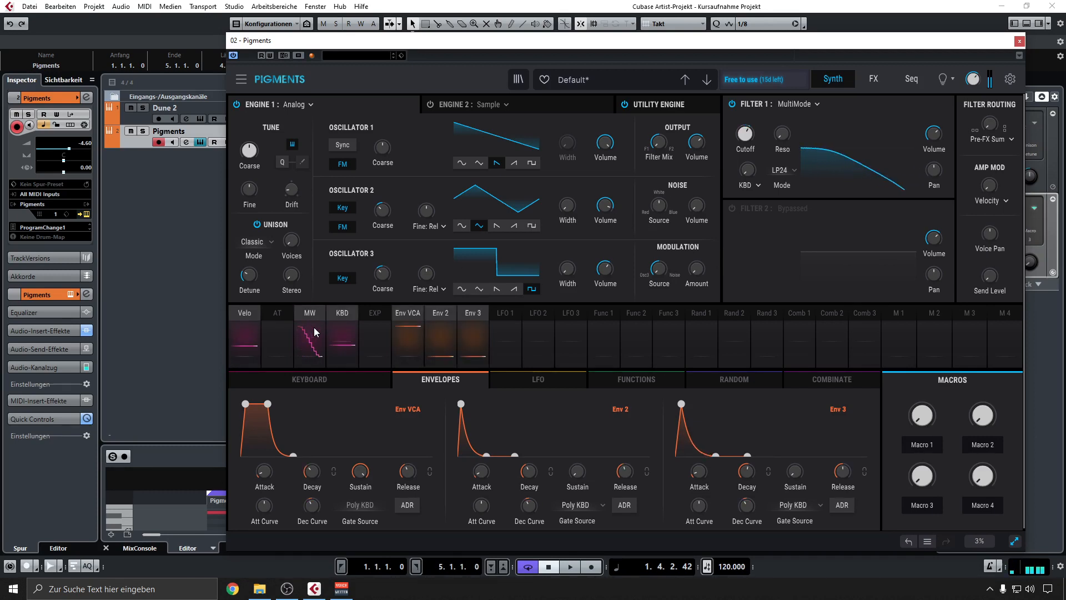
Examine the effect types available for the empty third slot of FX A, and return to the synth view
left_click(859, 79)
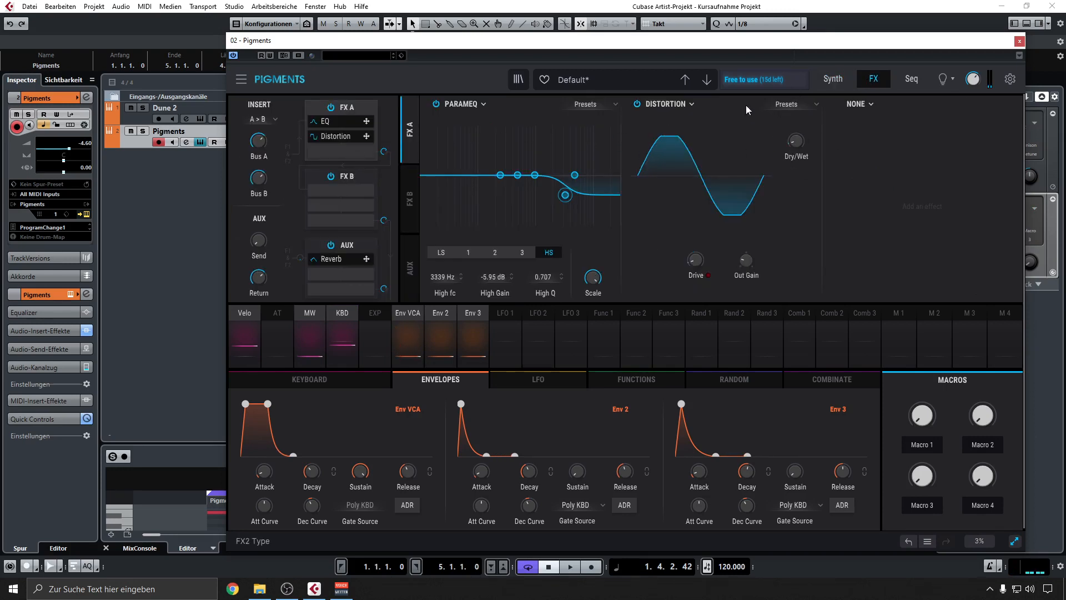
left_click(871, 105)
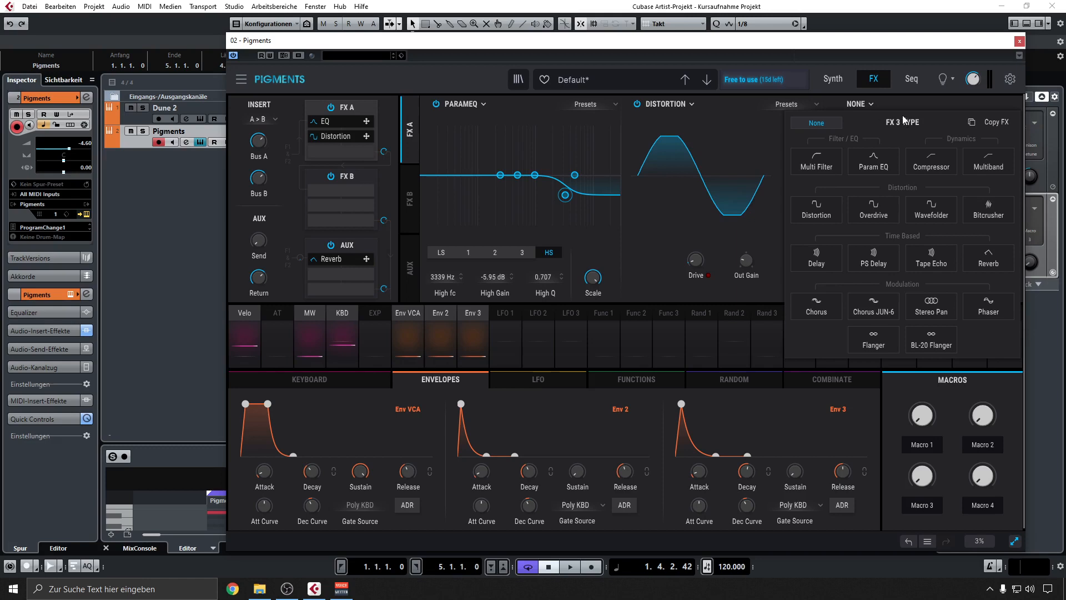
left_click(901, 101)
left_click(880, 105)
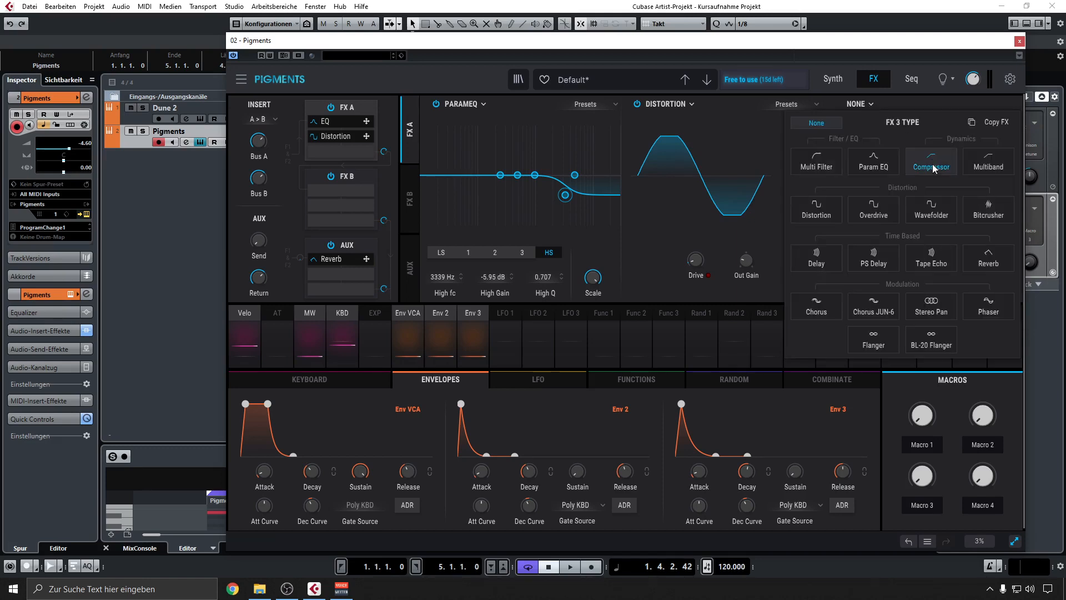
left_click(917, 101)
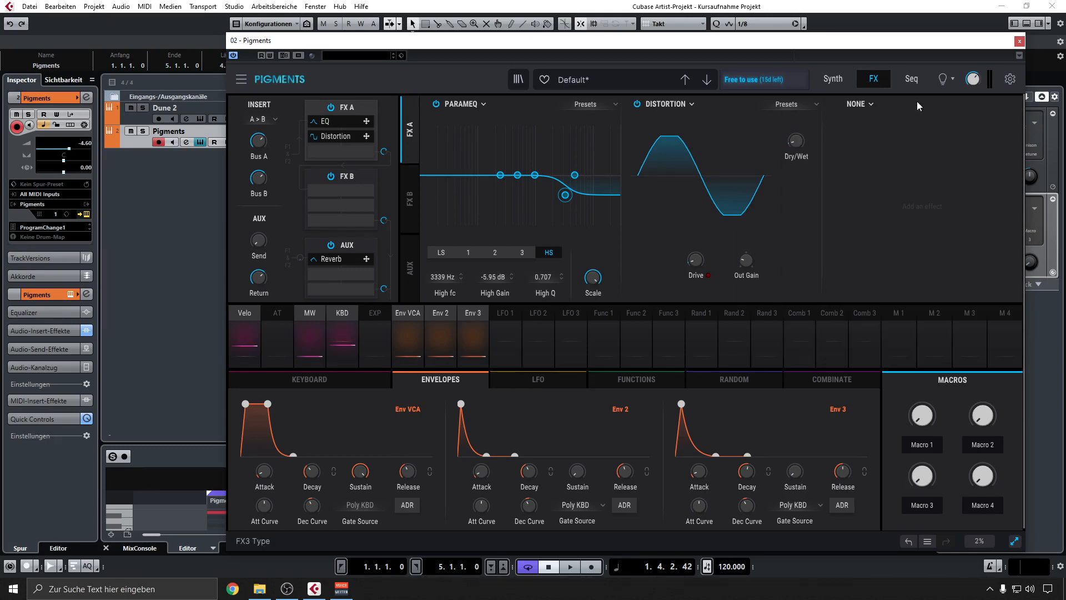
left_click(832, 78)
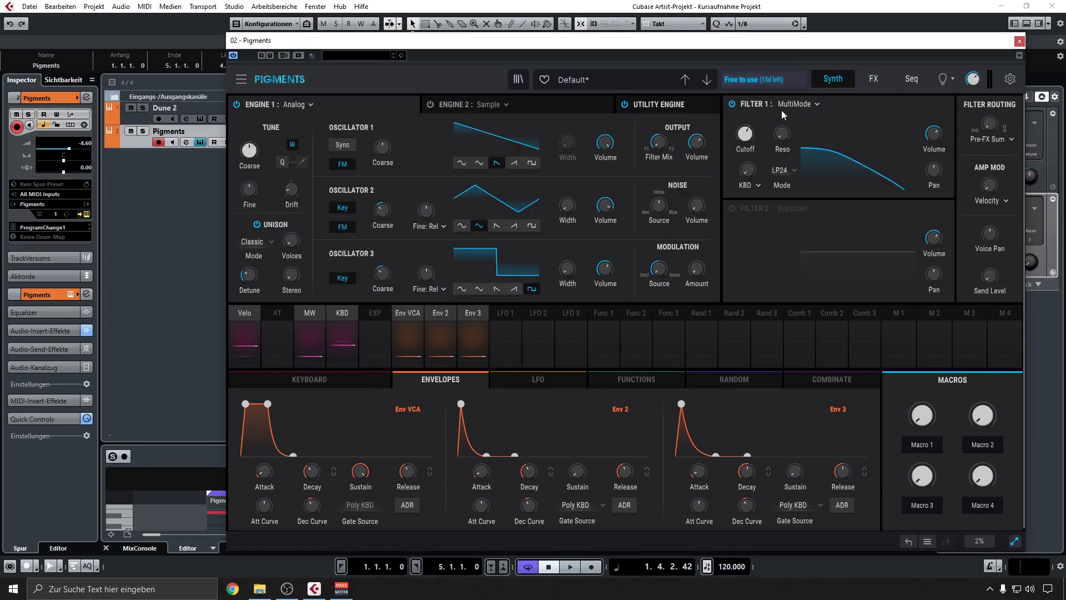